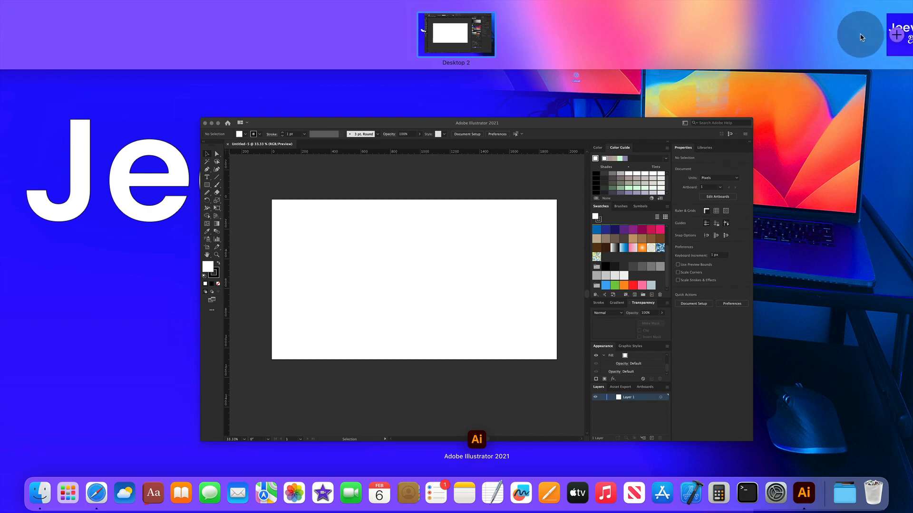
Switch to the browser window showing the trending color palettes on coolors.co.
{"action": "left_click", "coordinate": [856, 32]}
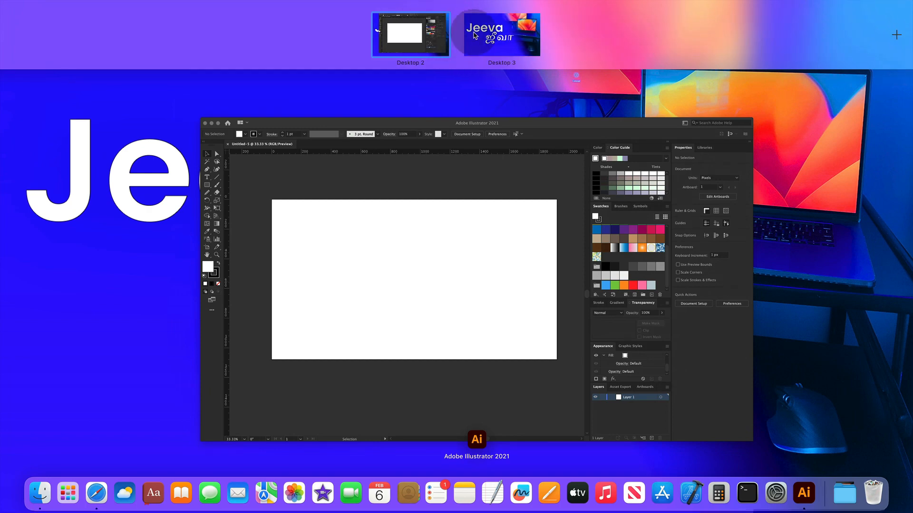
{"action": "left_click", "coordinate": [528, 36]}
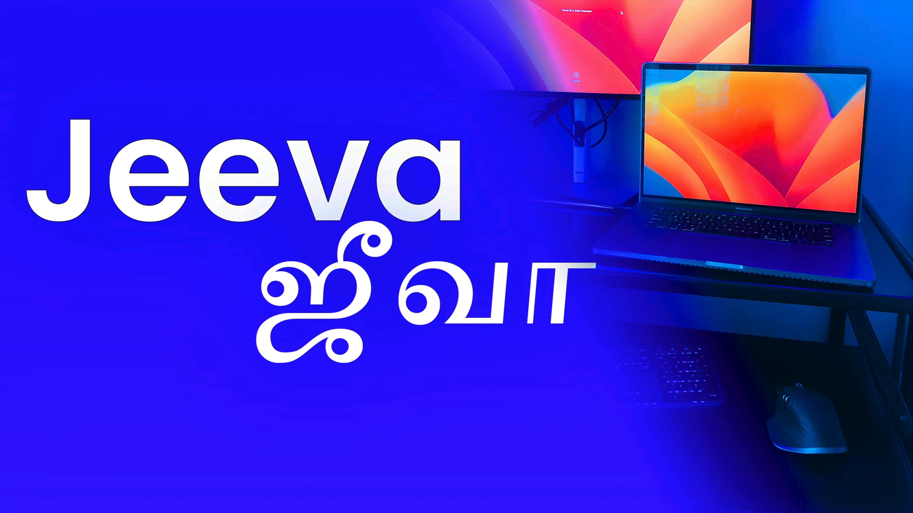
{"action": "left_click_drag", "start_coordinate": [340, 72], "coordinate": [339, 148]}
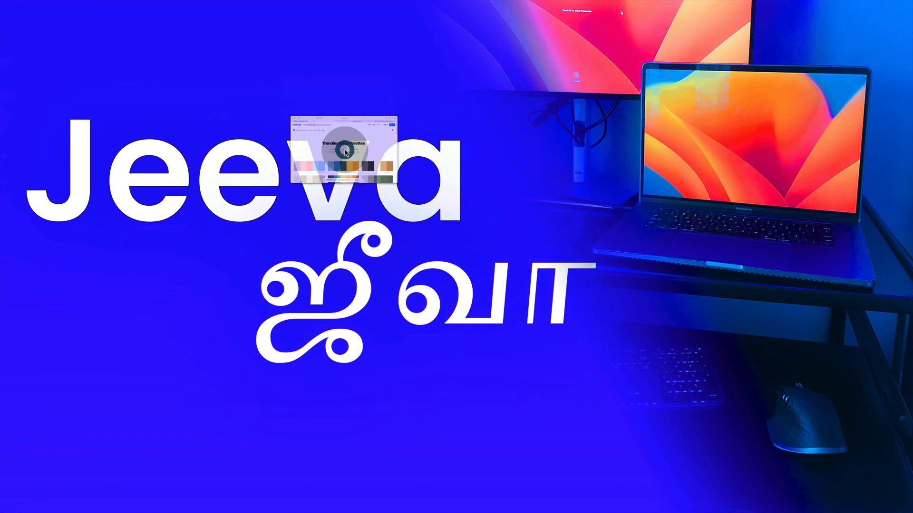
{"action": "left_click_drag", "start_coordinate": [133, 102], "coordinate": [254, 61]}
Browse the trending palettes and open the five-color blue, navy and orange palette containing FFB703.
{"action": "scroll", "coordinate": [390, 284], "scroll_direction": "down", "scroll_amount": 3}
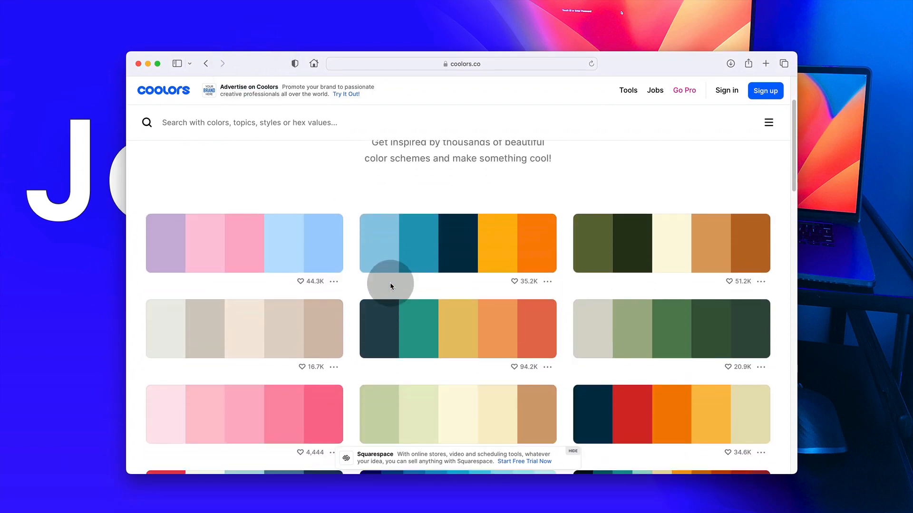
{"action": "scroll", "coordinate": [390, 284], "scroll_direction": "up", "scroll_amount": 3}
{"action": "scroll", "coordinate": [528, 231], "scroll_direction": "down", "scroll_amount": 2}
{"action": "scroll", "coordinate": [529, 231], "scroll_direction": "up", "scroll_amount": 2}
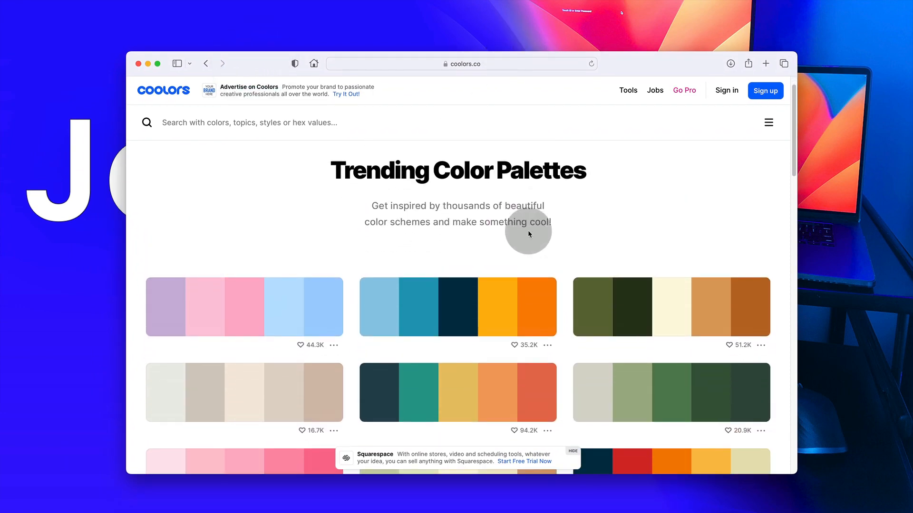
{"action": "scroll", "coordinate": [529, 232], "scroll_direction": "down", "scroll_amount": 5}
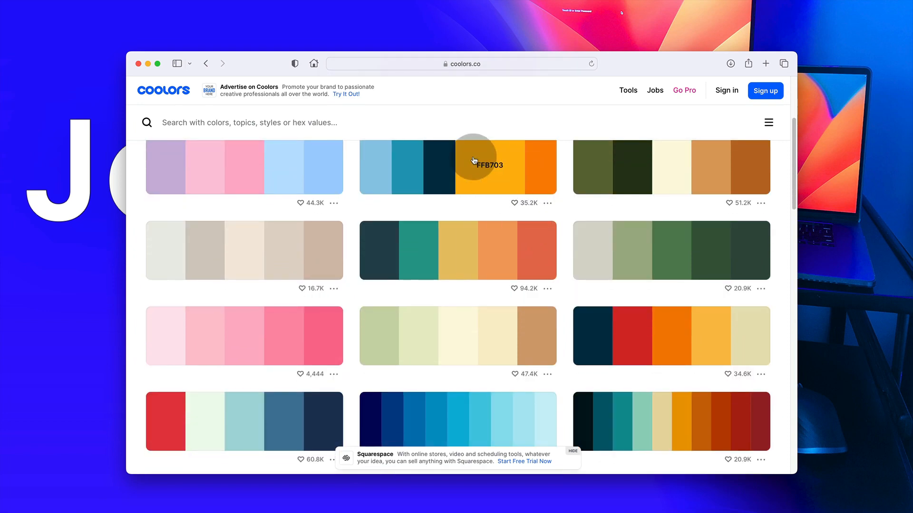
{"action": "scroll", "coordinate": [407, 202], "scroll_direction": "up", "scroll_amount": 2}
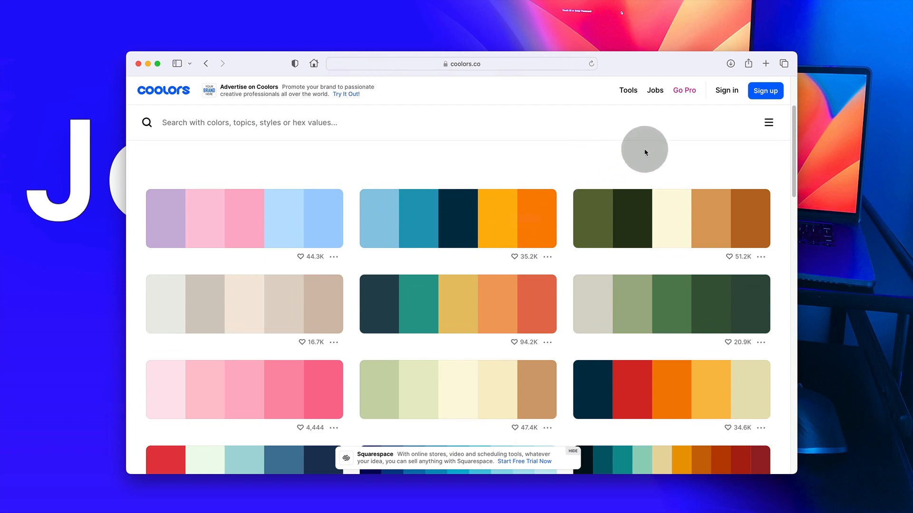
{"action": "left_click", "coordinate": [548, 259]}
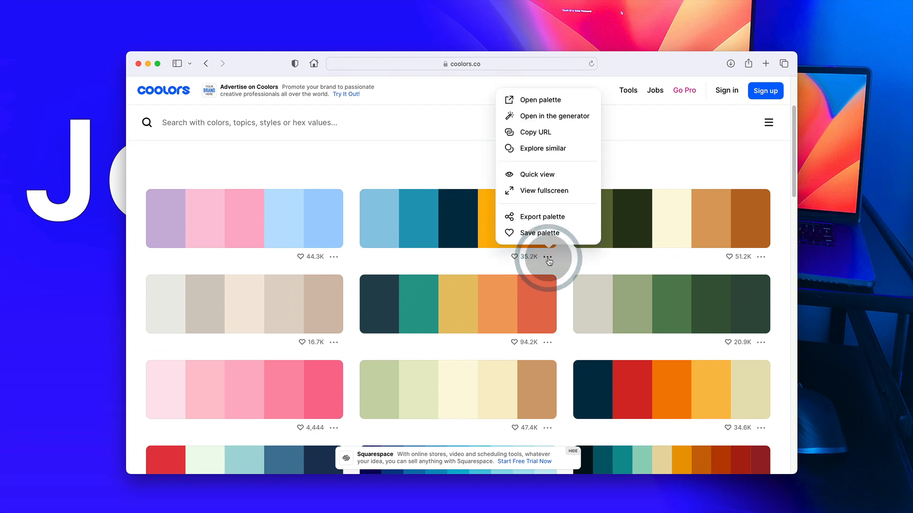
{"action": "left_click", "coordinate": [555, 106]}
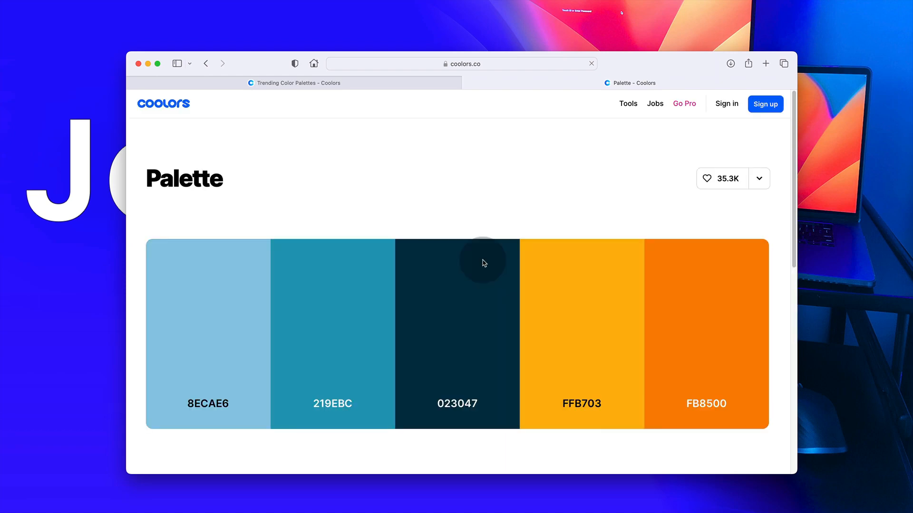
Export the opened five-color palette as an ASE swatch file.
{"action": "scroll", "coordinate": [697, 369], "scroll_direction": "down", "scroll_amount": 1}
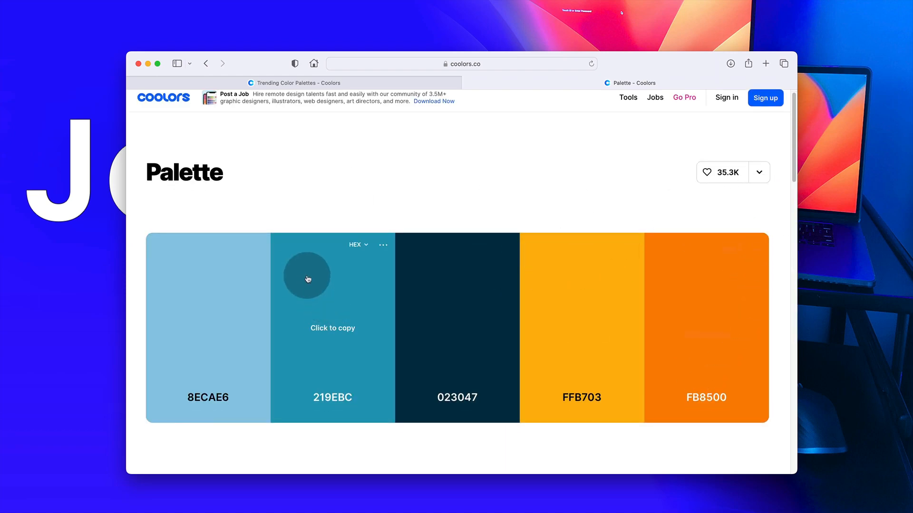
{"action": "scroll", "coordinate": [534, 230], "scroll_direction": "down", "scroll_amount": 4}
{"action": "scroll", "coordinate": [537, 233], "scroll_direction": "up", "scroll_amount": 2}
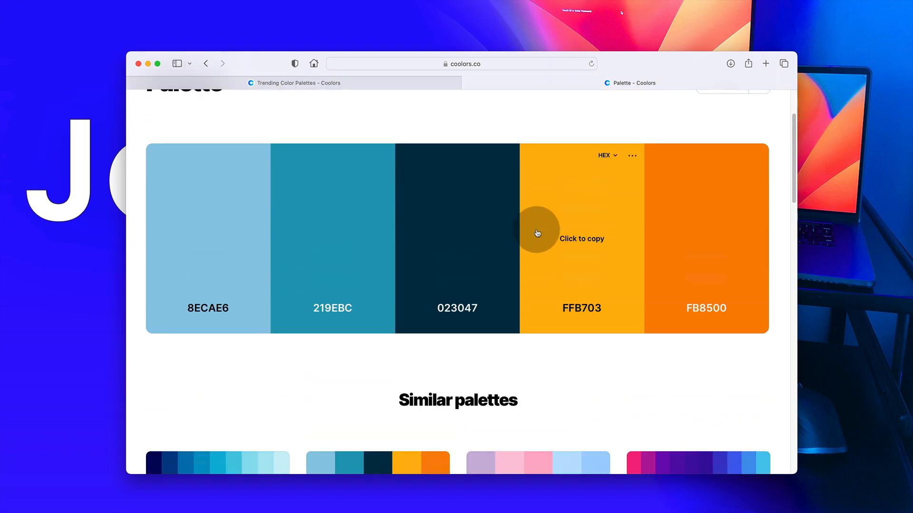
{"action": "scroll", "coordinate": [594, 269], "scroll_direction": "up", "scroll_amount": 3}
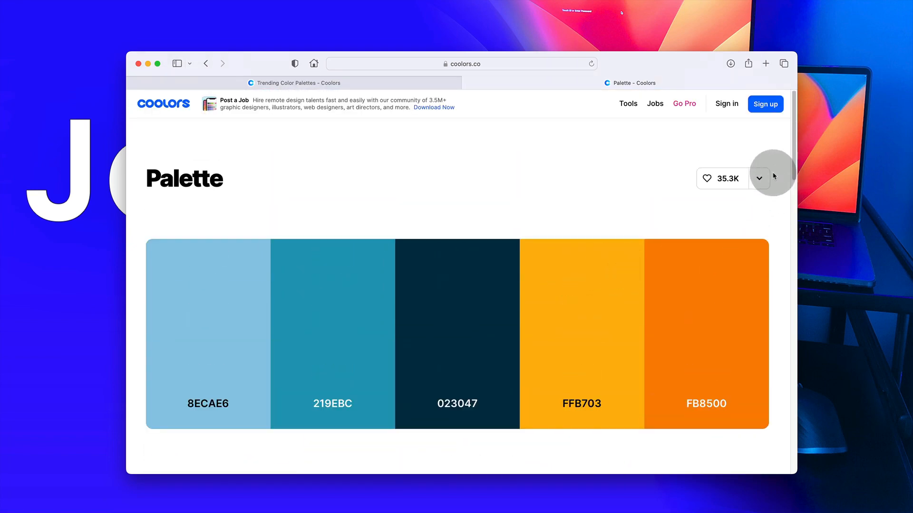
{"action": "left_click", "coordinate": [760, 180]}
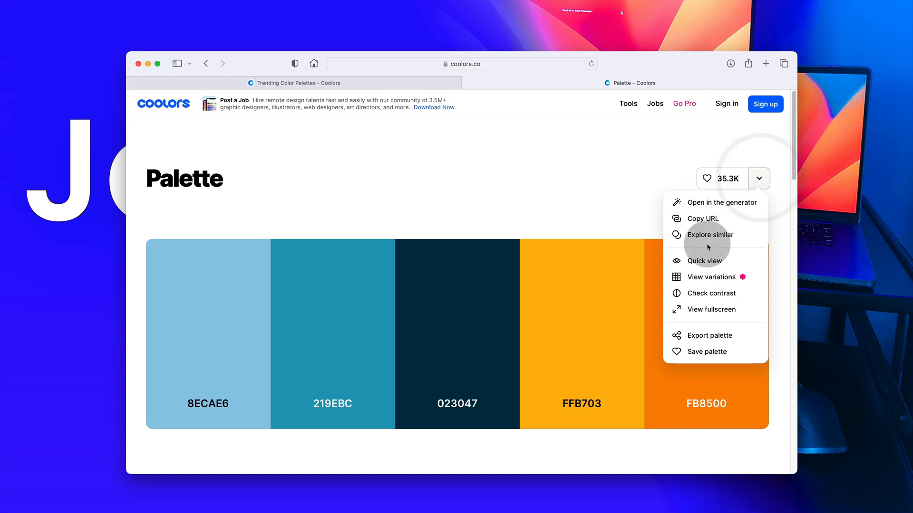
{"action": "left_click", "coordinate": [719, 338]}
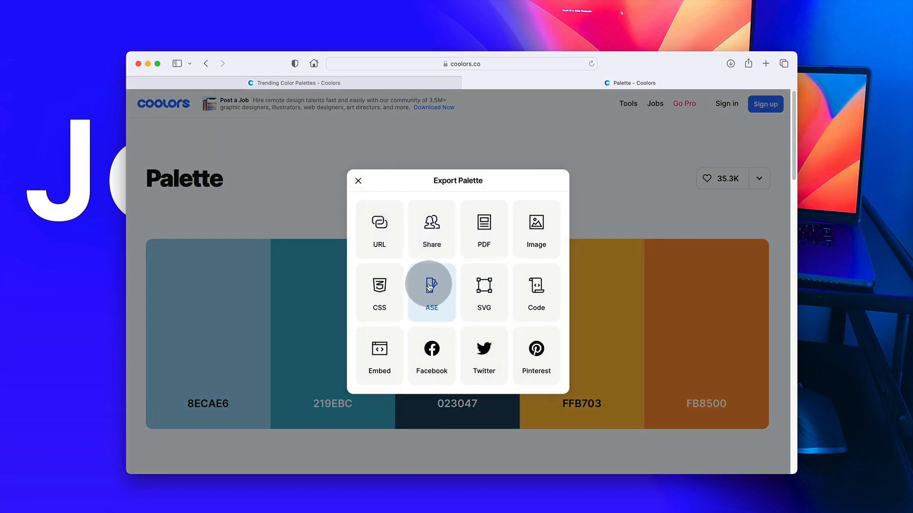
{"action": "left_click", "coordinate": [429, 287]}
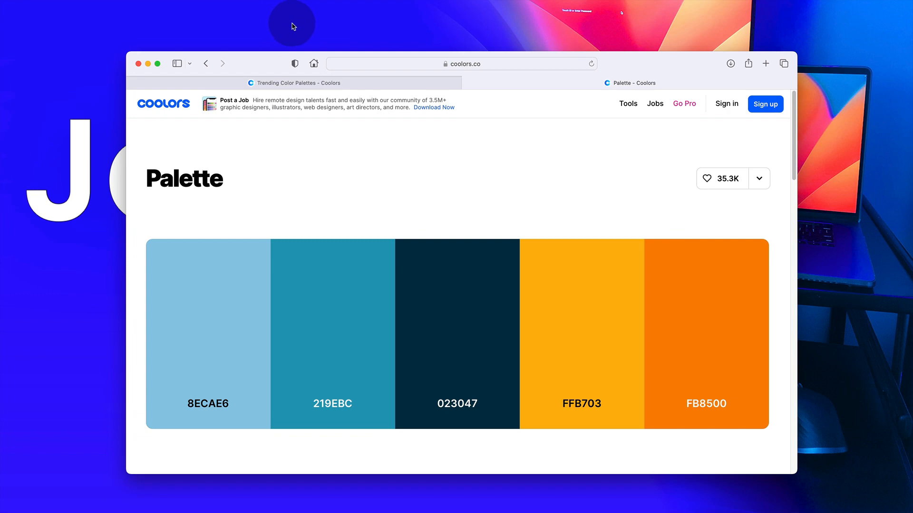
Switch to Adobe Illustrator and load palette.ase from the Downloads folder as a swatch library.
{"action": "key", "text": "ctrl+Up"}
{"action": "left_click", "coordinate": [407, 30]}
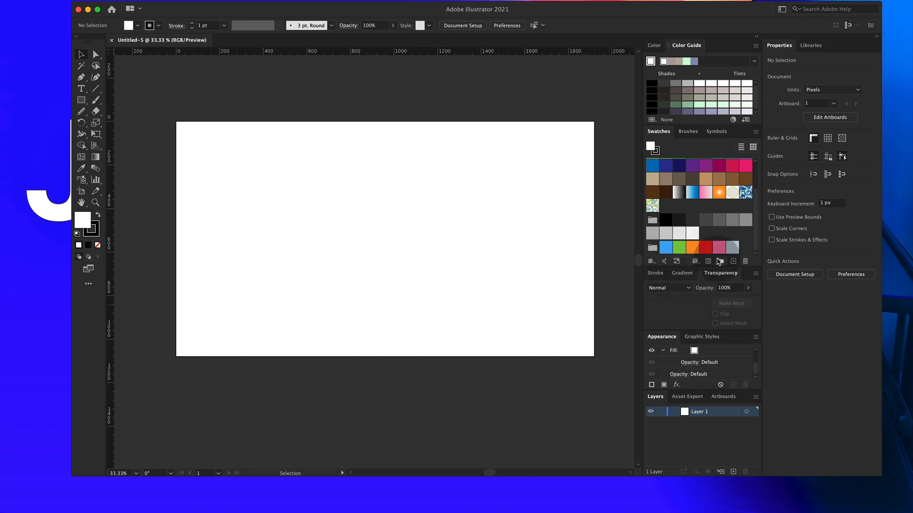
{"action": "left_click", "coordinate": [655, 262]}
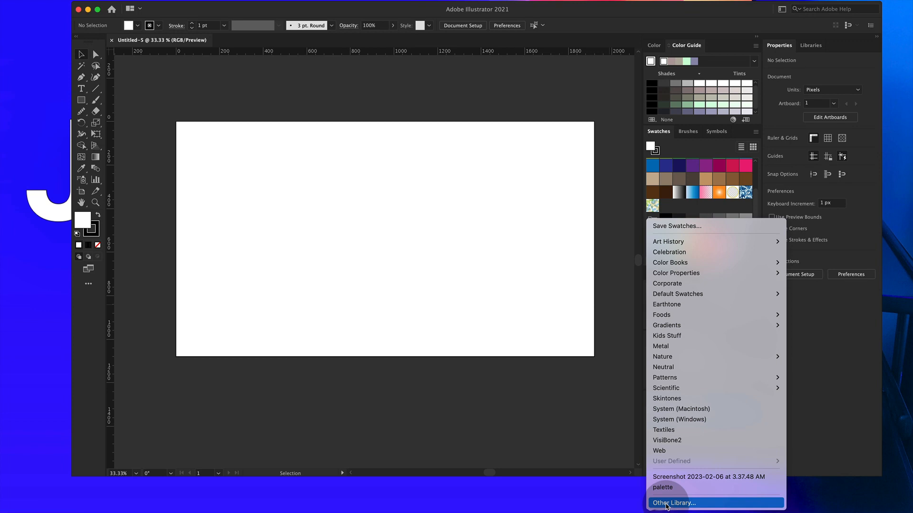
{"action": "left_click", "coordinate": [667, 505]}
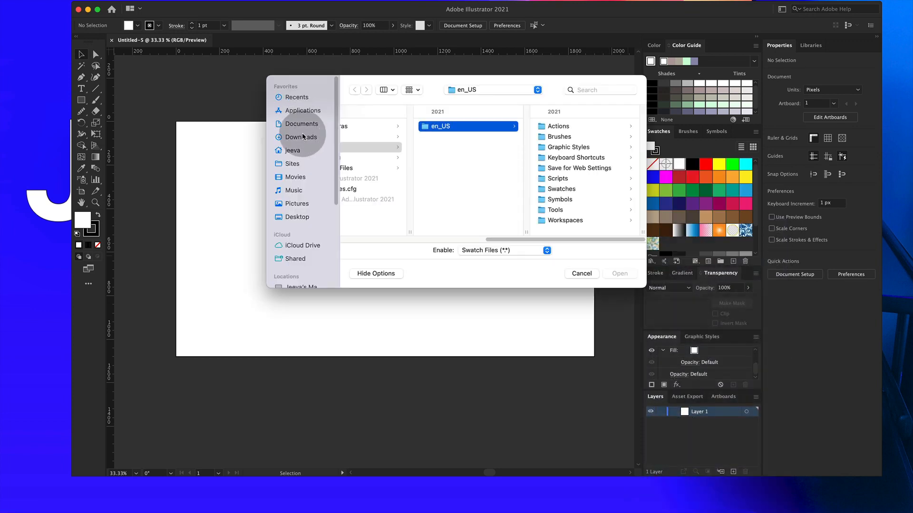
{"action": "left_click", "coordinate": [303, 137]}
{"action": "left_click", "coordinate": [389, 126]}
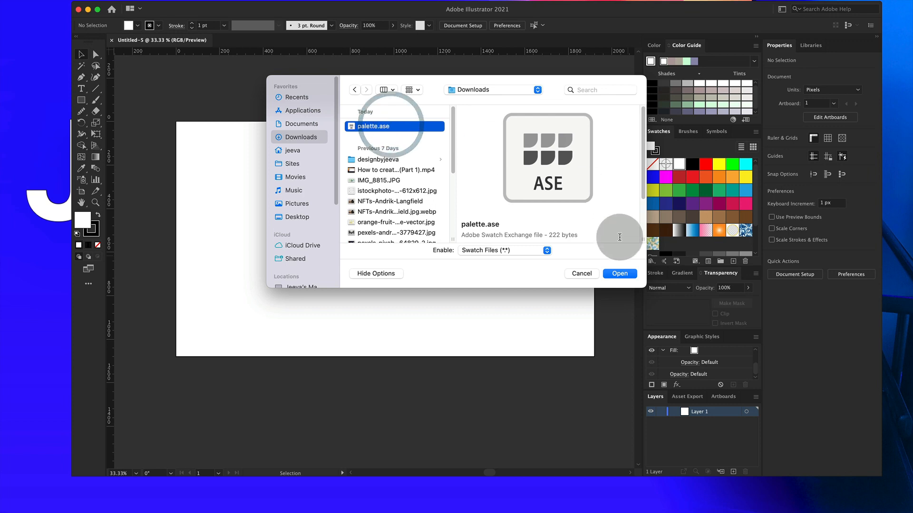
{"action": "left_click", "coordinate": [619, 273]}
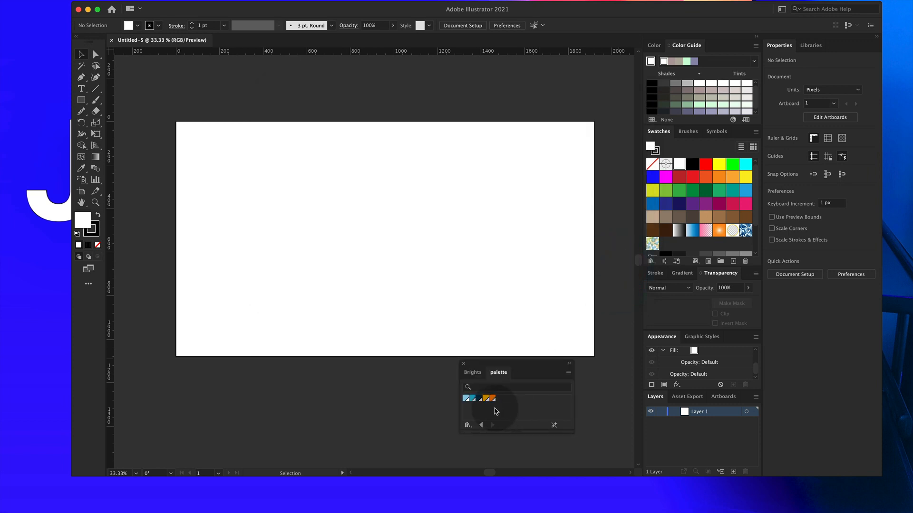
Add all five colors of the imported palette to the document swatches and delete the duplicate light blue swatch.
{"action": "left_click_drag", "start_coordinate": [572, 432], "coordinate": [599, 449]}
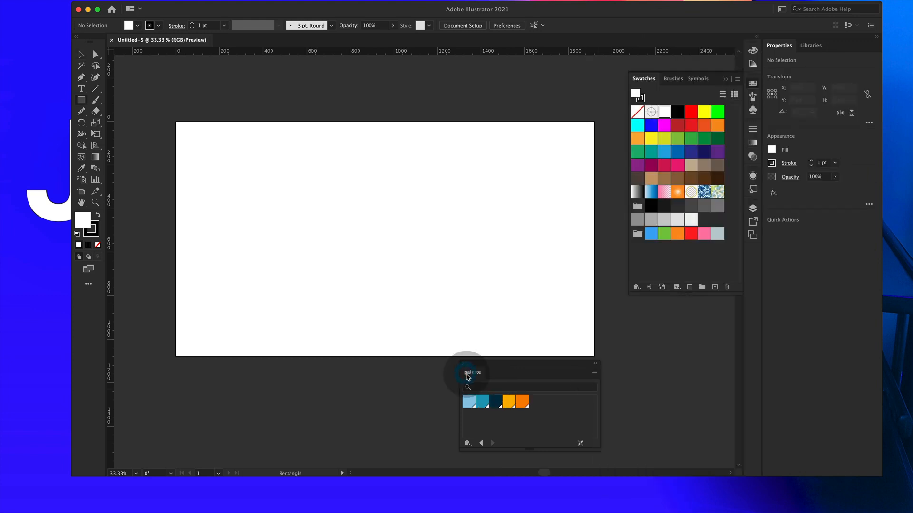
{"action": "left_click", "coordinate": [466, 404]}
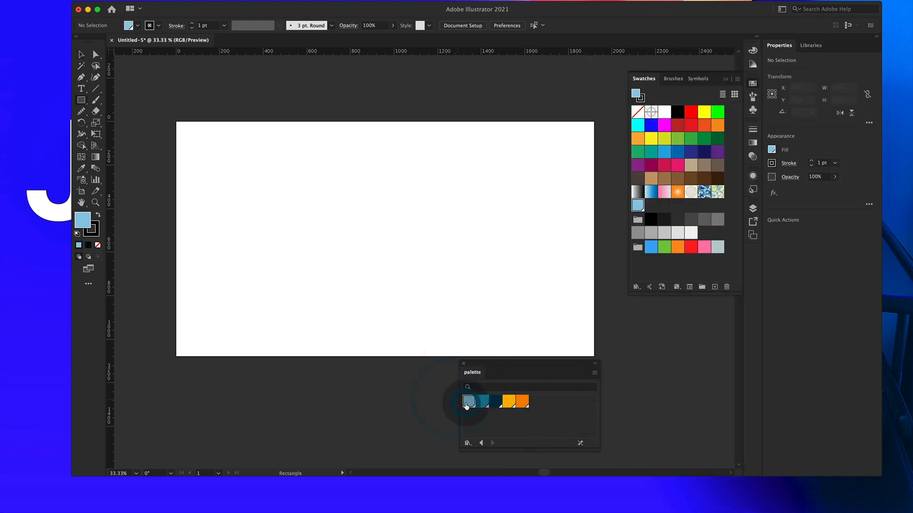
{"action": "left_click", "coordinate": [522, 401], "text": "shift"}
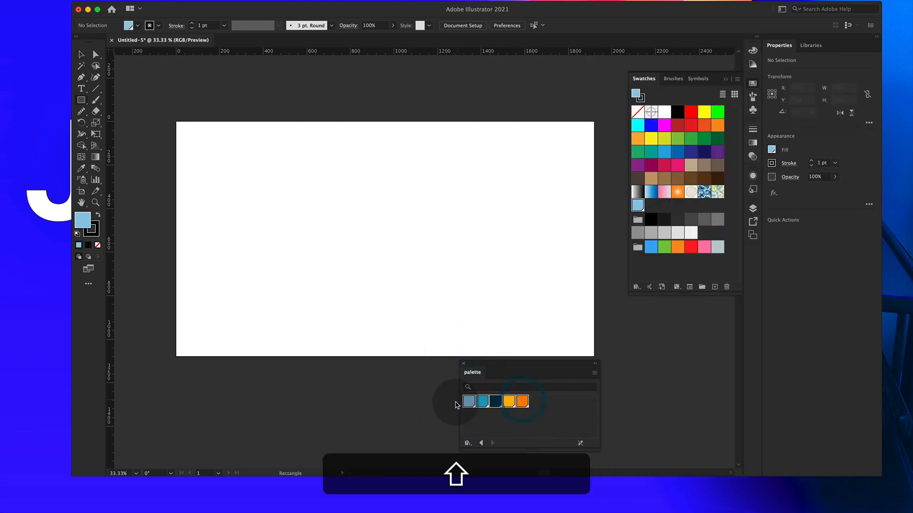
{"action": "left_click", "coordinate": [555, 351]}
{"action": "left_click_drag", "start_coordinate": [554, 351], "coordinate": [638, 264]}
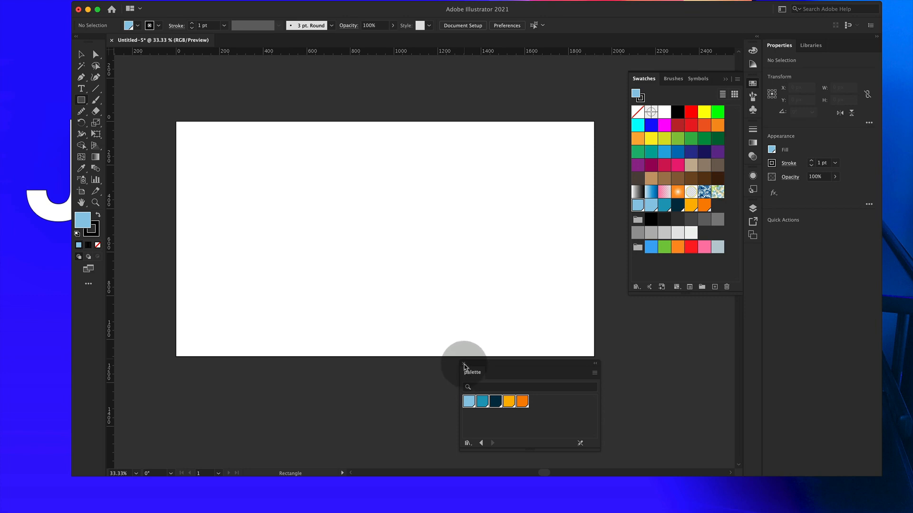
{"action": "left_click", "coordinate": [464, 365]}
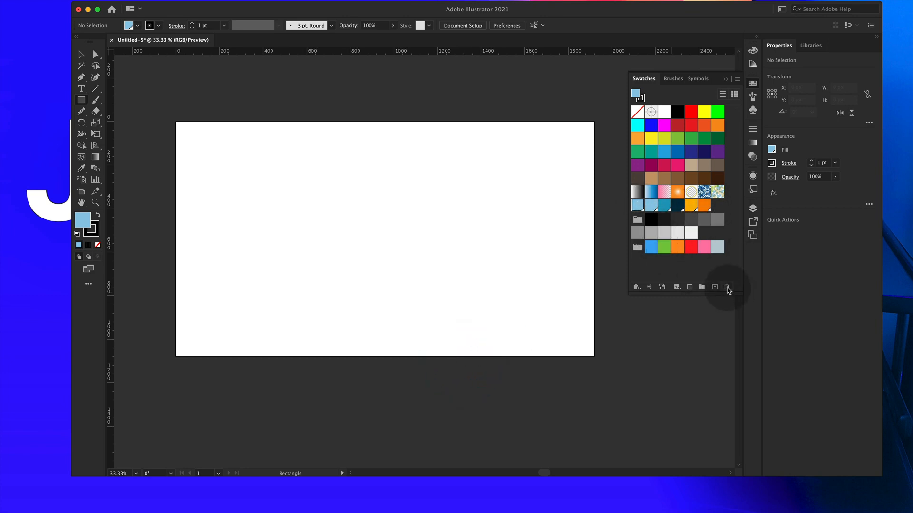
{"action": "left_click", "coordinate": [726, 287]}
{"action": "left_click", "coordinate": [526, 259]}
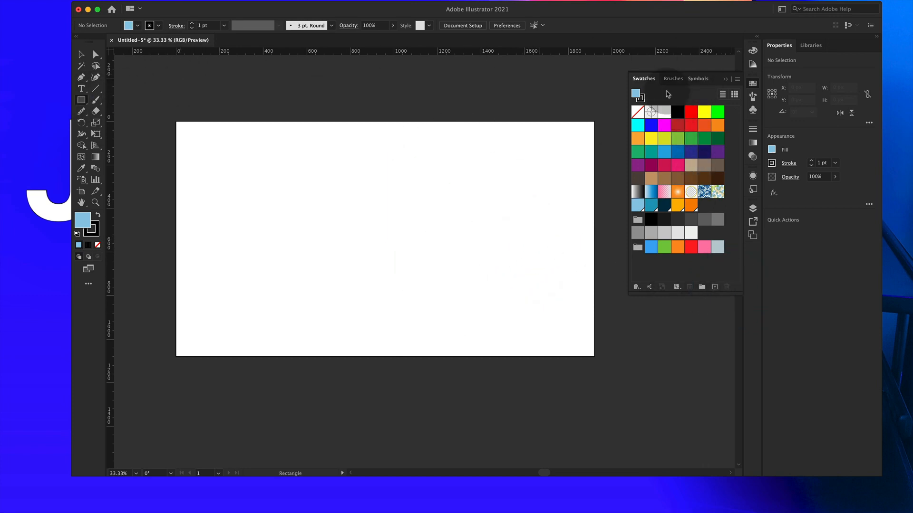
Expand the collapsed panel dock and resize its groups to show the imported swatches and give the Layers panel more height.
{"action": "left_click", "coordinate": [754, 209]}
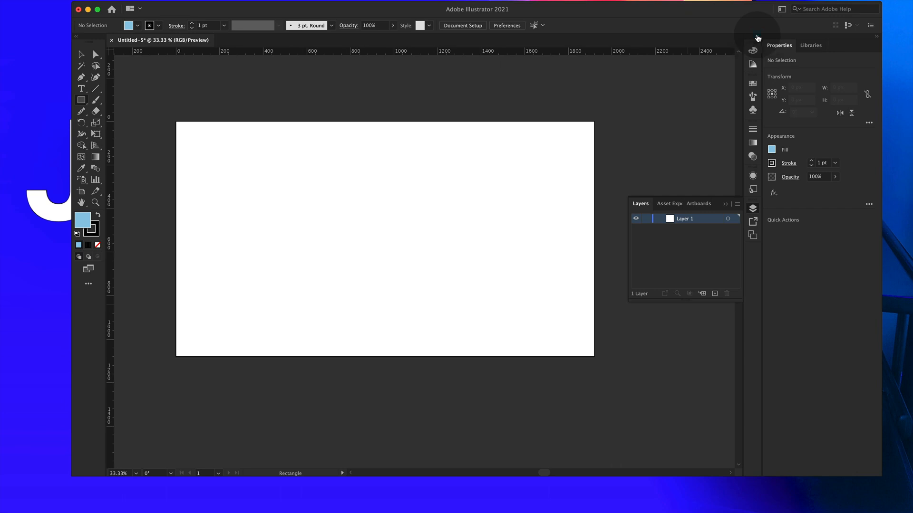
{"action": "left_click", "coordinate": [758, 38]}
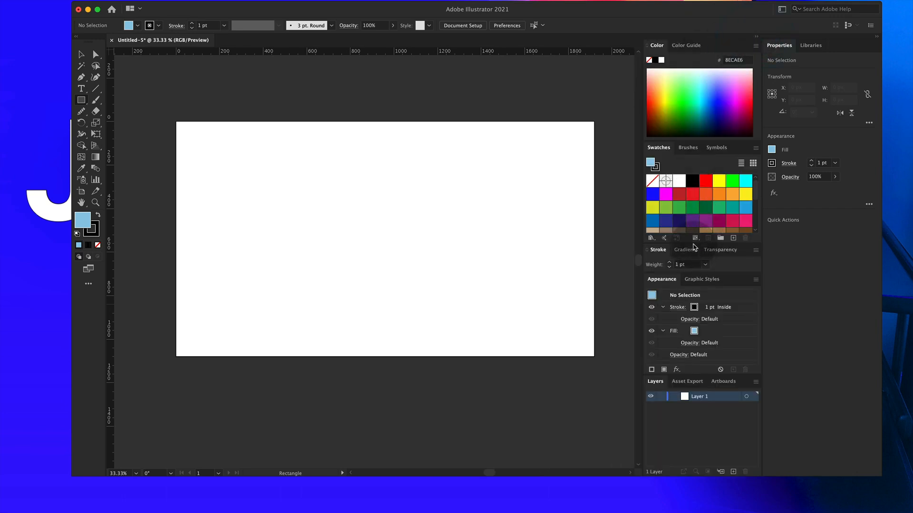
{"action": "left_click_drag", "start_coordinate": [693, 242], "coordinate": [700, 177]}
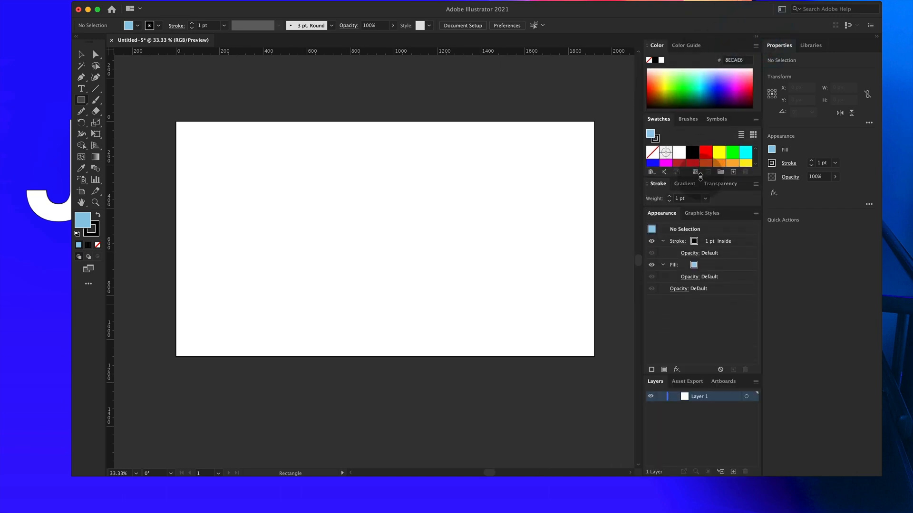
{"action": "scroll", "coordinate": [708, 160], "scroll_direction": "down", "scroll_amount": 5}
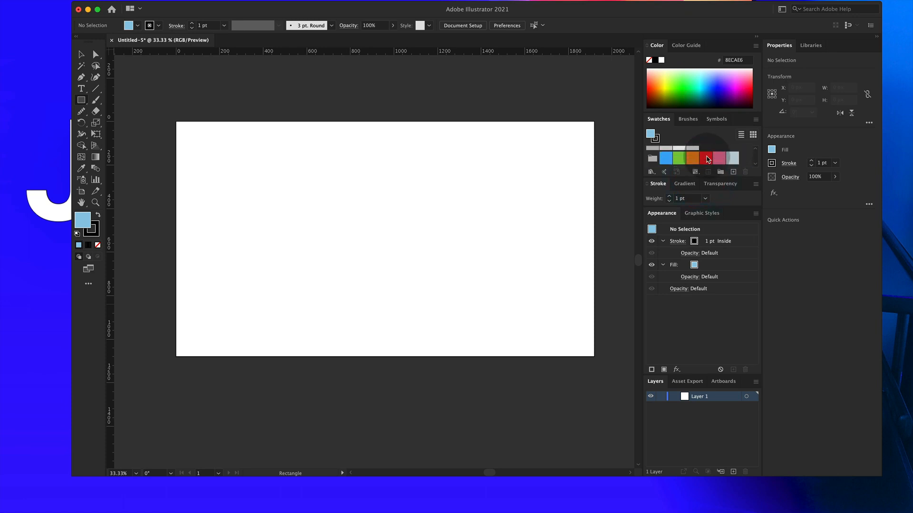
{"action": "mouse_move", "coordinate": [688, 177]}
{"action": "left_mouse_down"}
{"action": "mouse_move", "coordinate": [694, 223]}
{"action": "mouse_move", "coordinate": [694, 190]}
{"action": "left_mouse_up"}
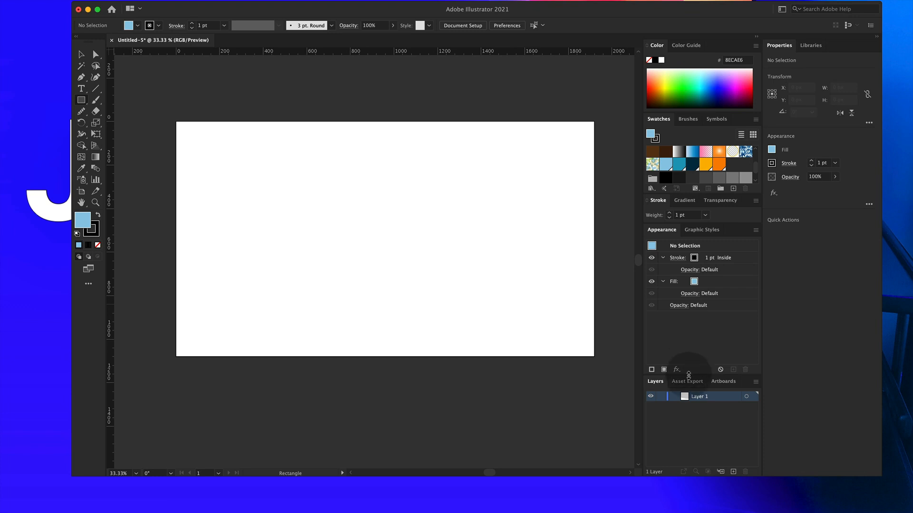
{"action": "left_click_drag", "start_coordinate": [693, 377], "coordinate": [691, 340]}
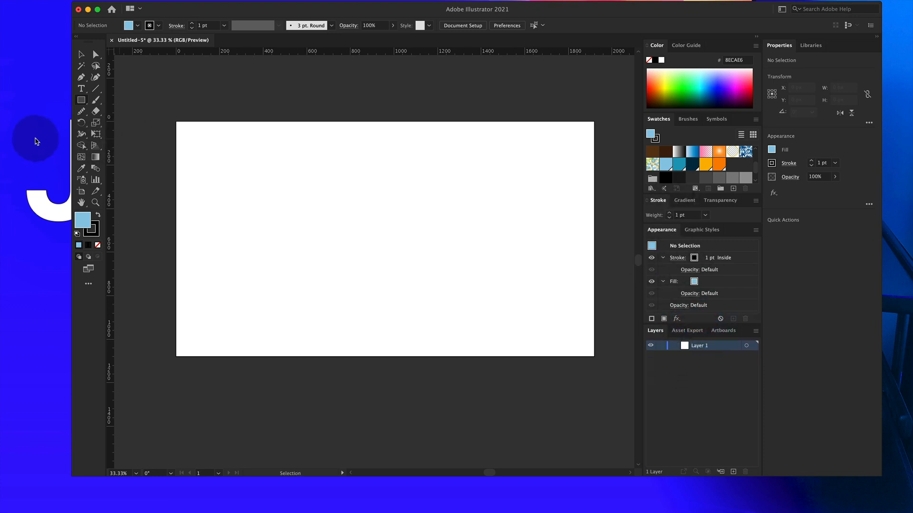
Create a 1920 × 1080 px rectangle filled with the dark navy palette swatch and center it horizontally and vertically on the artboard.
{"action": "left_click", "coordinate": [692, 165]}
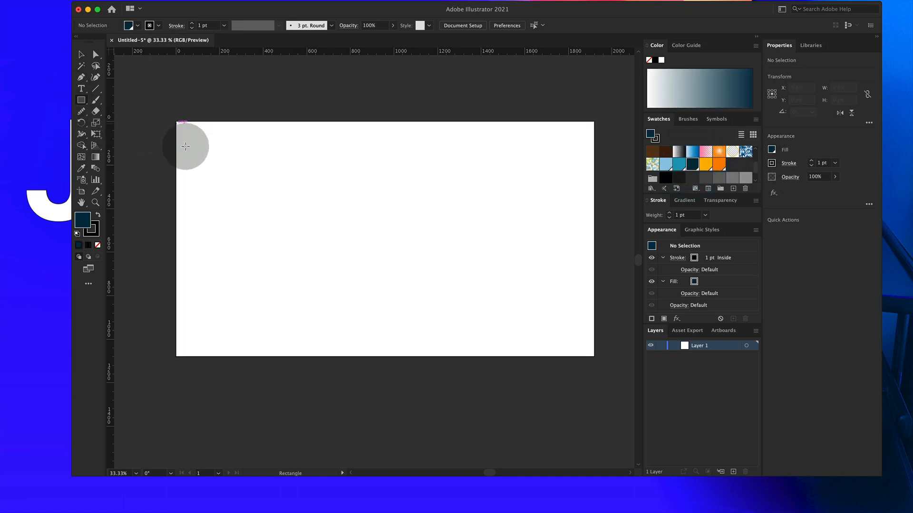
{"action": "left_click", "coordinate": [176, 123]}
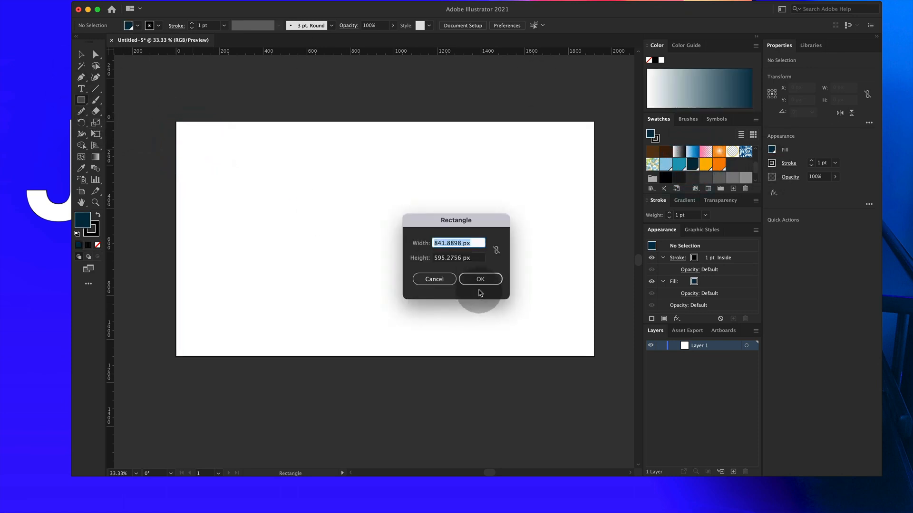
{"action": "type", "text": "1920"}
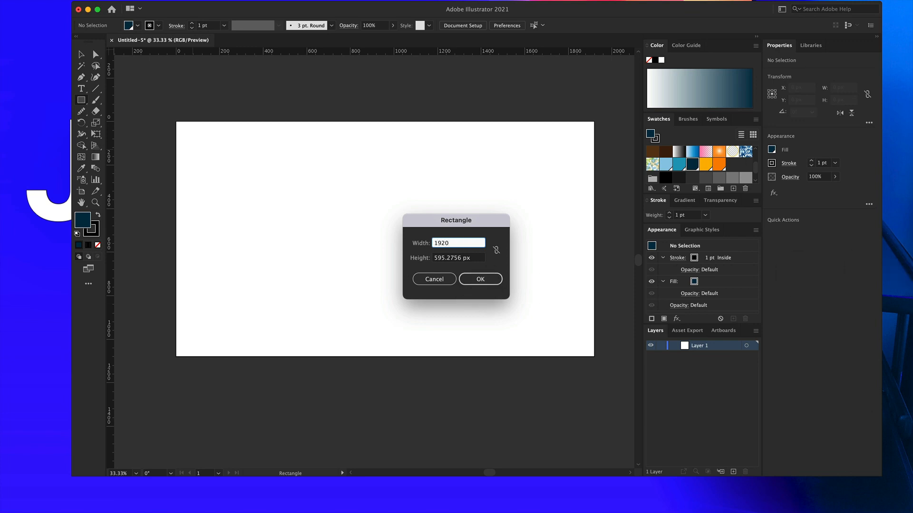
{"action": "key", "text": "Tab"}
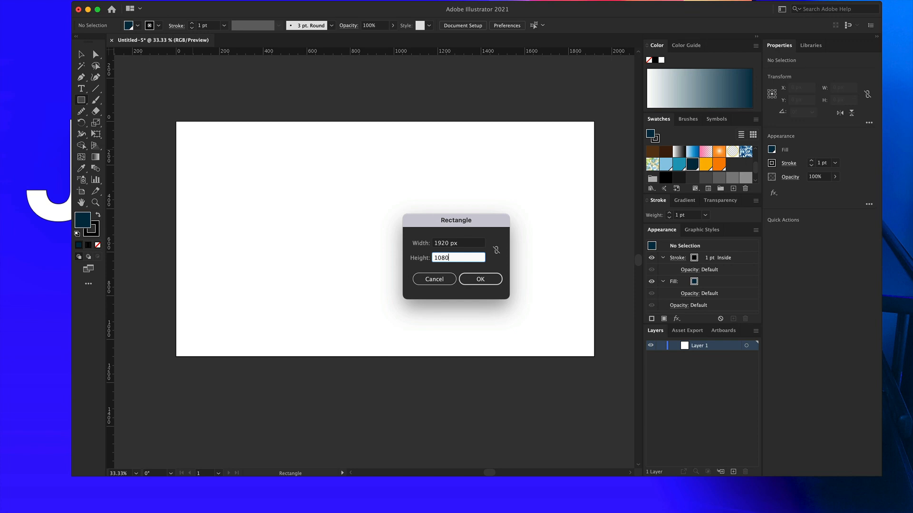
{"action": "key", "text": "Return"}
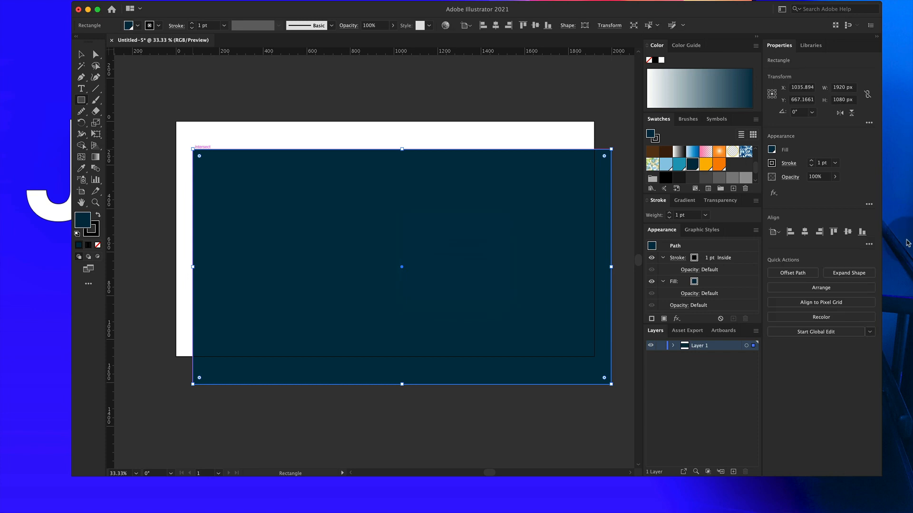
{"action": "left_click", "coordinate": [495, 25]}
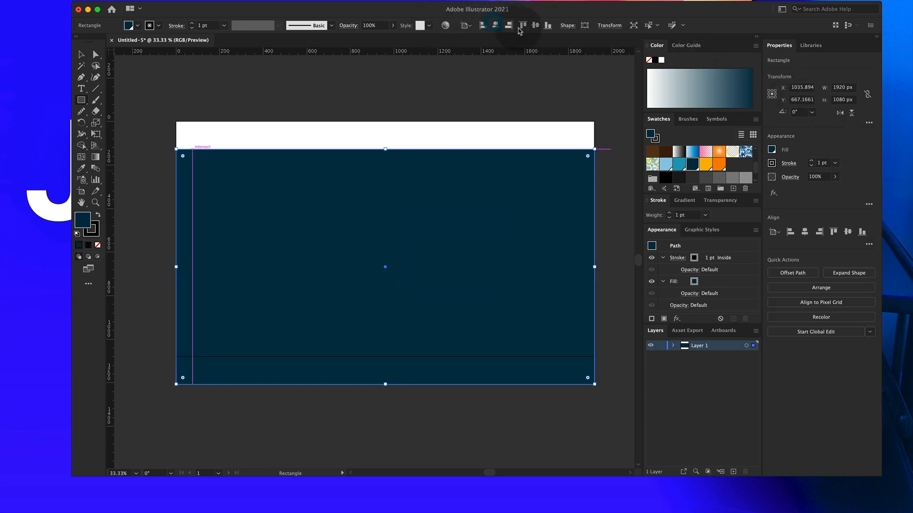
{"action": "left_click", "coordinate": [536, 26]}
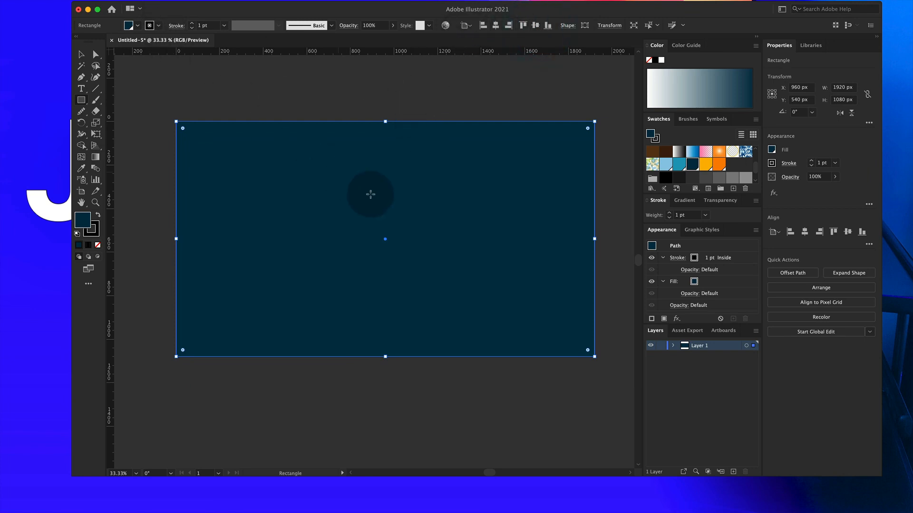
Lock Layer 1 with the navy background and add a new layer above it.
{"action": "left_click", "coordinate": [659, 346]}
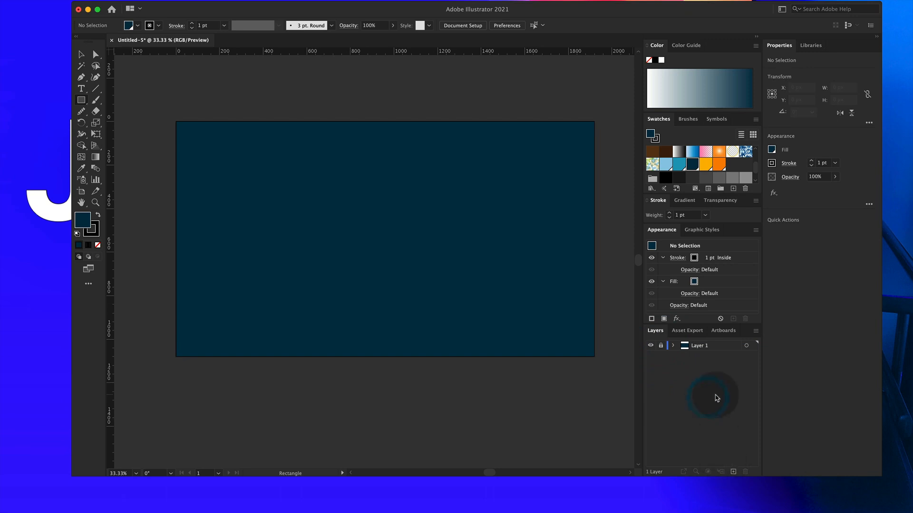
{"action": "left_click", "coordinate": [728, 347]}
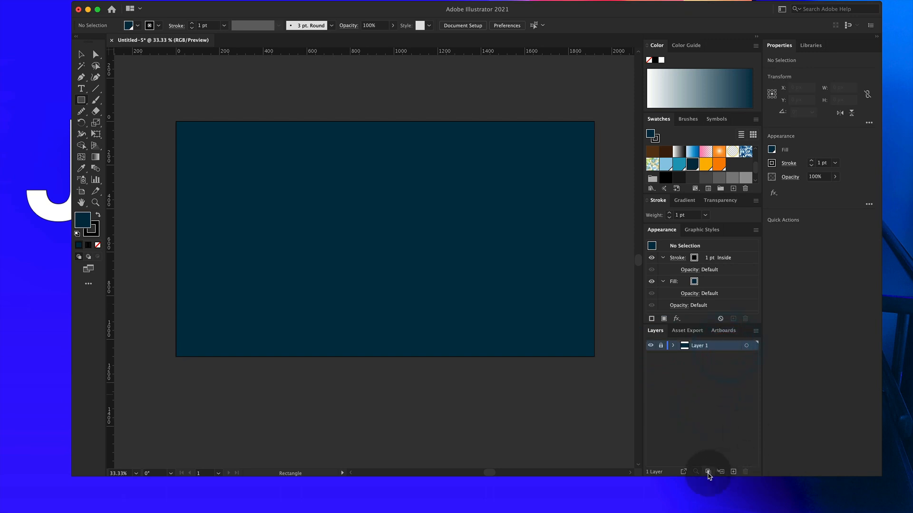
{"action": "left_click", "coordinate": [733, 472]}
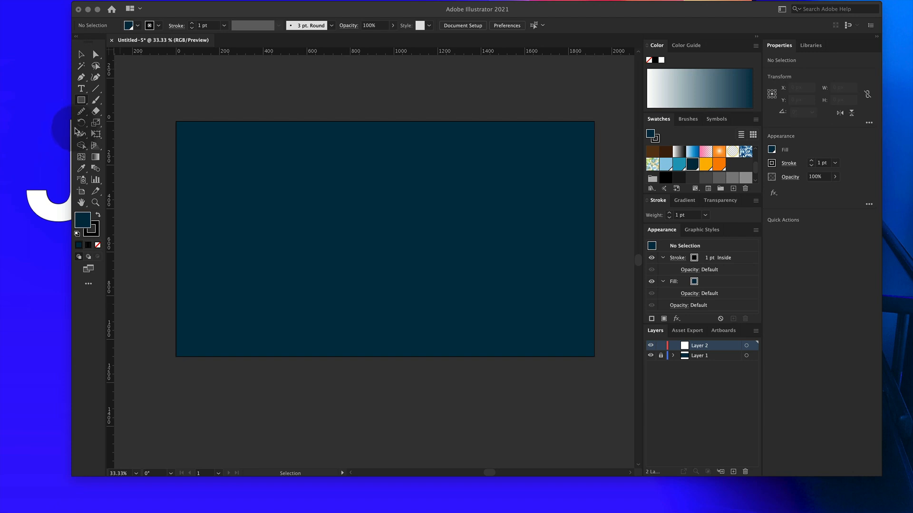
Prepare the Rectangle tool with the yellow-orange palette swatch as fill and no stroke.
{"action": "left_click", "coordinate": [81, 101]}
{"action": "left_click", "coordinate": [80, 101]}
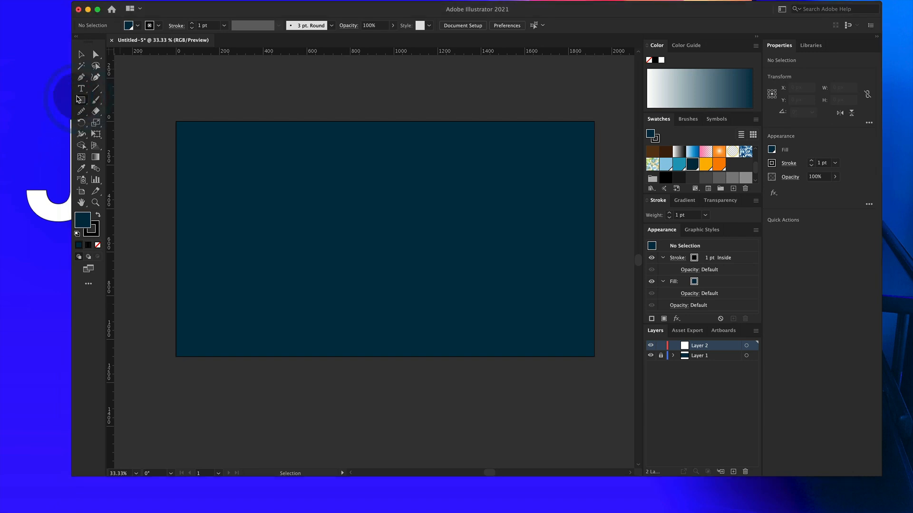
{"action": "left_click", "coordinate": [706, 166]}
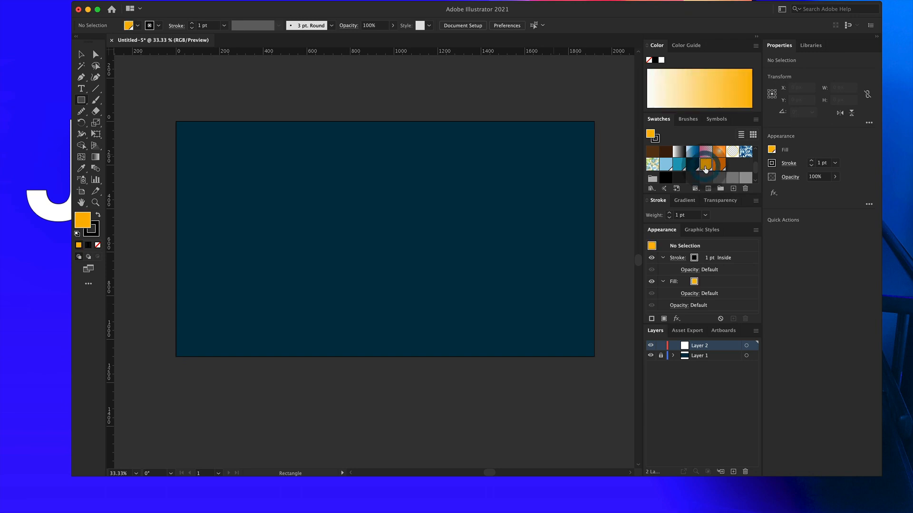
{"action": "left_click", "coordinate": [788, 164]}
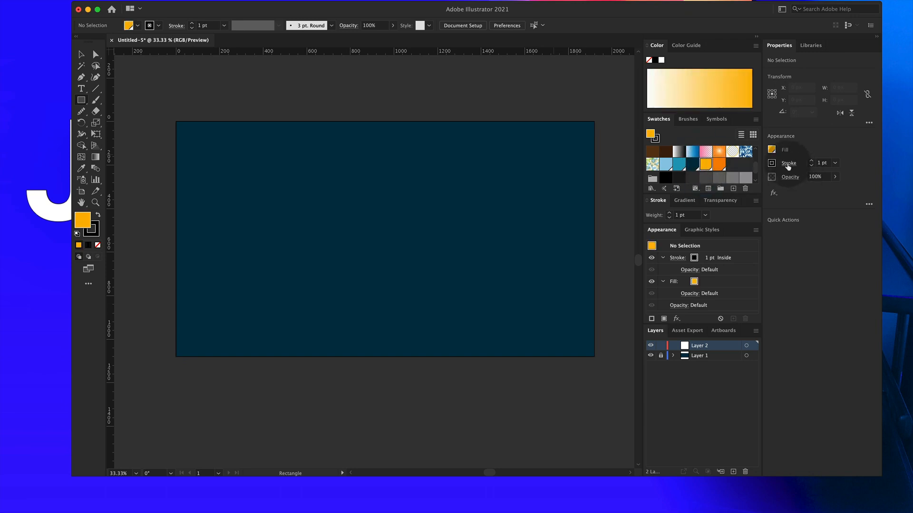
{"action": "left_click", "coordinate": [772, 164]}
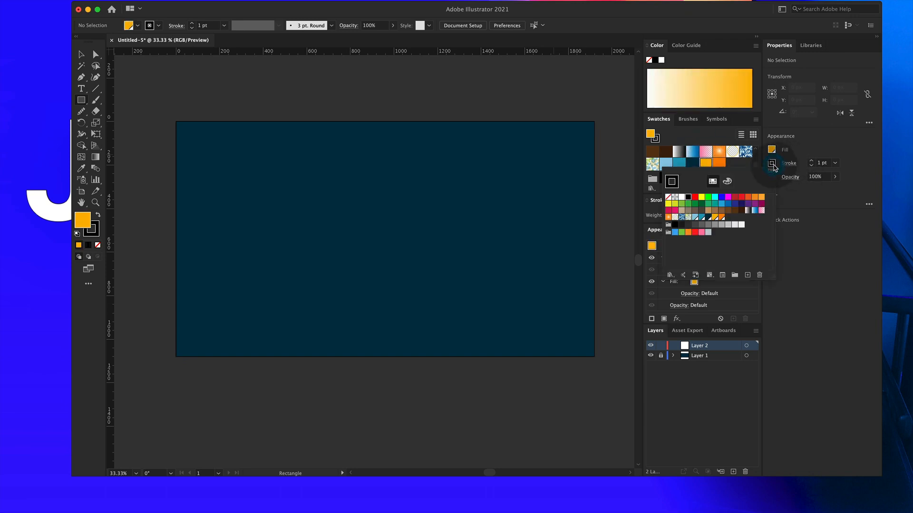
{"action": "left_click", "coordinate": [668, 197]}
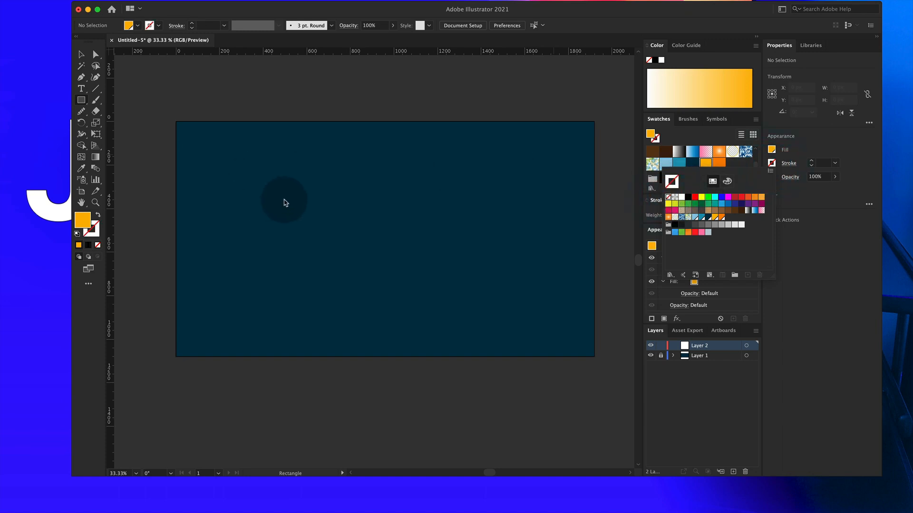
{"action": "left_click", "coordinate": [267, 189]}
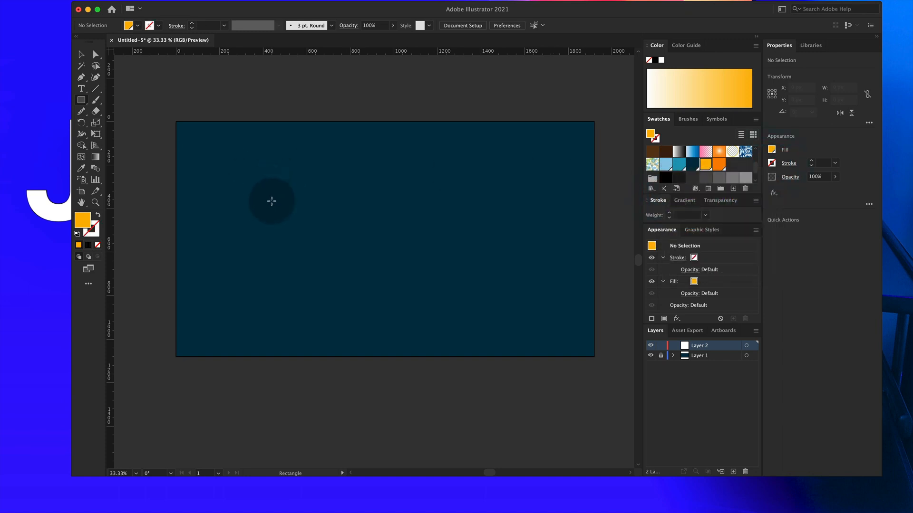
Draw a yellow-orange rectangle about 1137 × 661 px on Layer 2 and center it both ways on the artboard.
{"action": "left_click", "coordinate": [272, 201]}
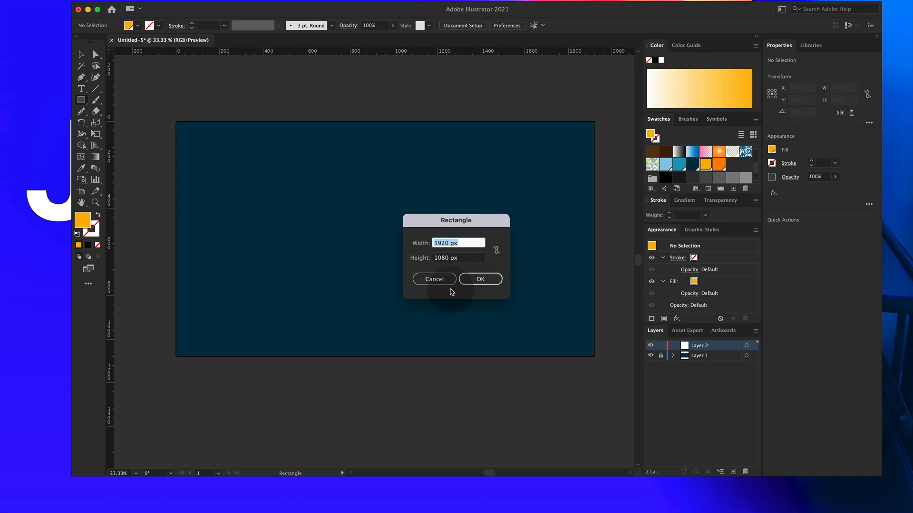
{"action": "left_click", "coordinate": [448, 282]}
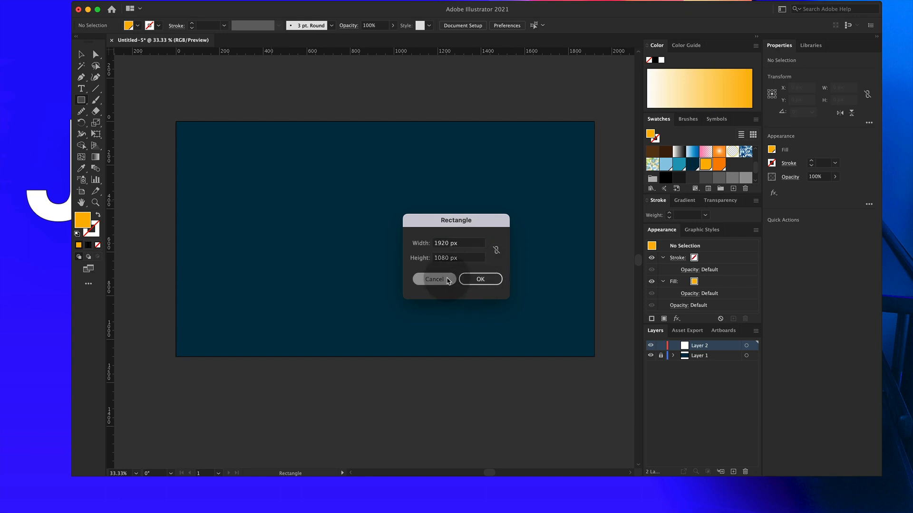
{"action": "left_click_drag", "start_coordinate": [283, 174], "coordinate": [529, 313]}
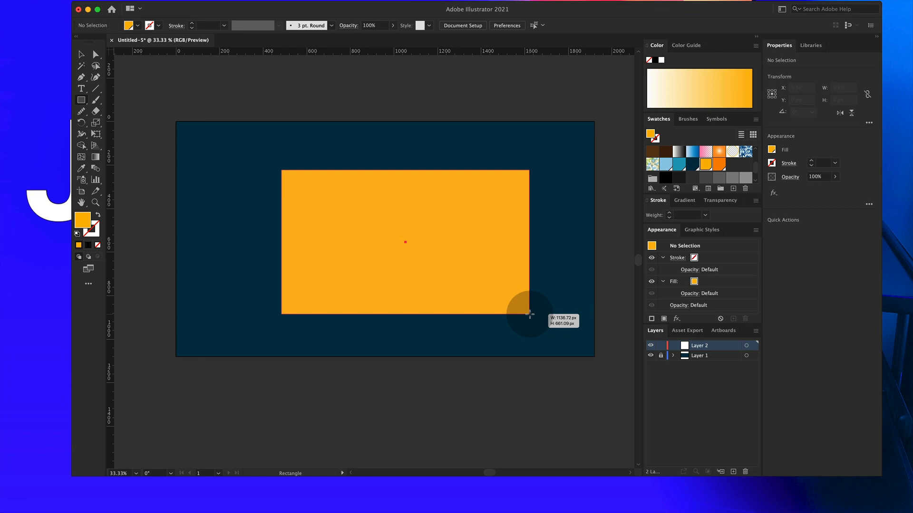
{"action": "left_click_drag", "start_coordinate": [530, 314], "coordinate": [529, 314]}
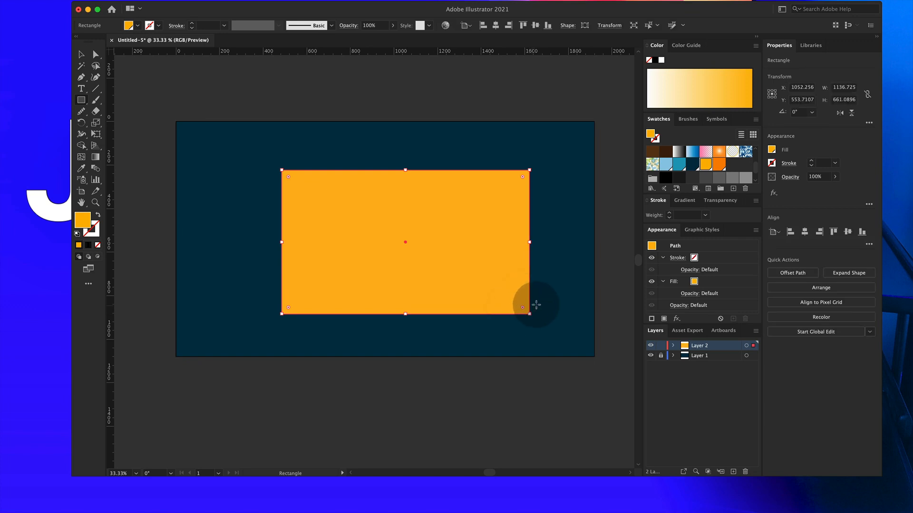
{"action": "left_click", "coordinate": [495, 26]}
{"action": "left_click", "coordinate": [535, 25]}
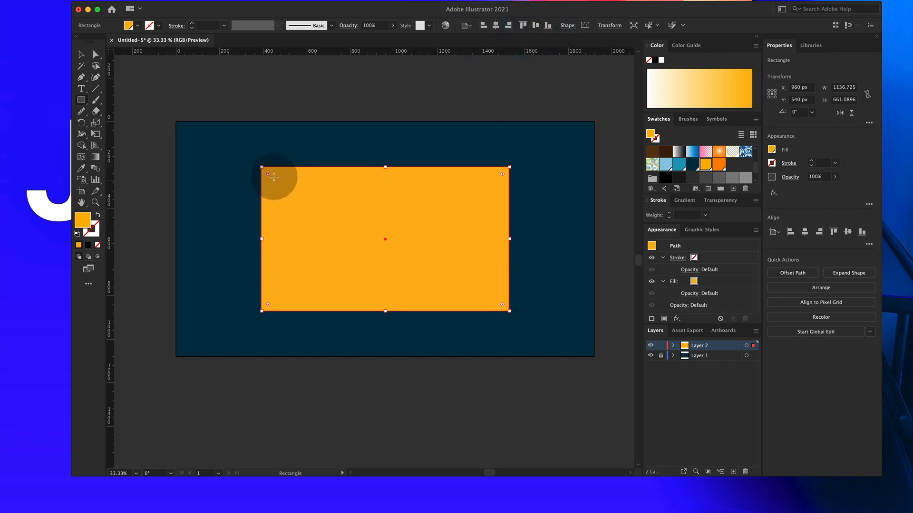
Round all corners of the yellow-orange rectangle freehand to a radius of about 29 px.
{"action": "left_click_drag", "start_coordinate": [267, 172], "coordinate": [268, 172]}
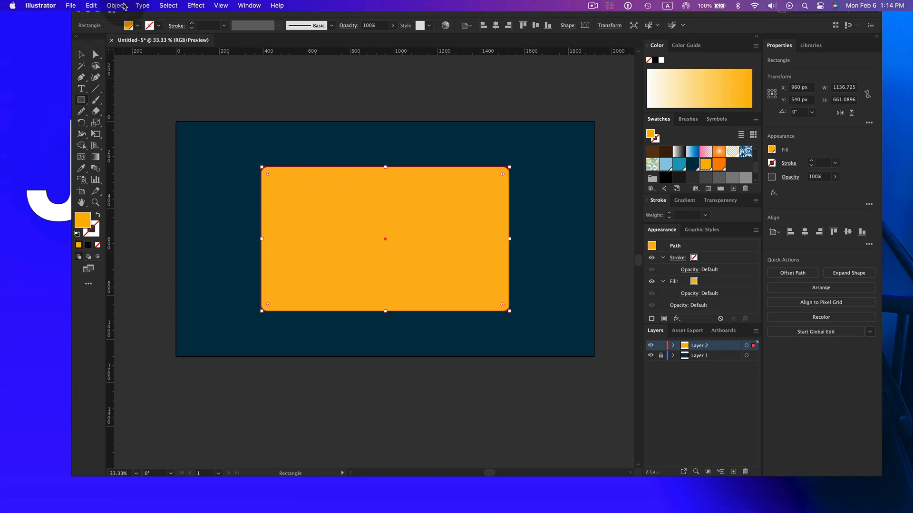
{"action": "left_click", "coordinate": [119, 6]}
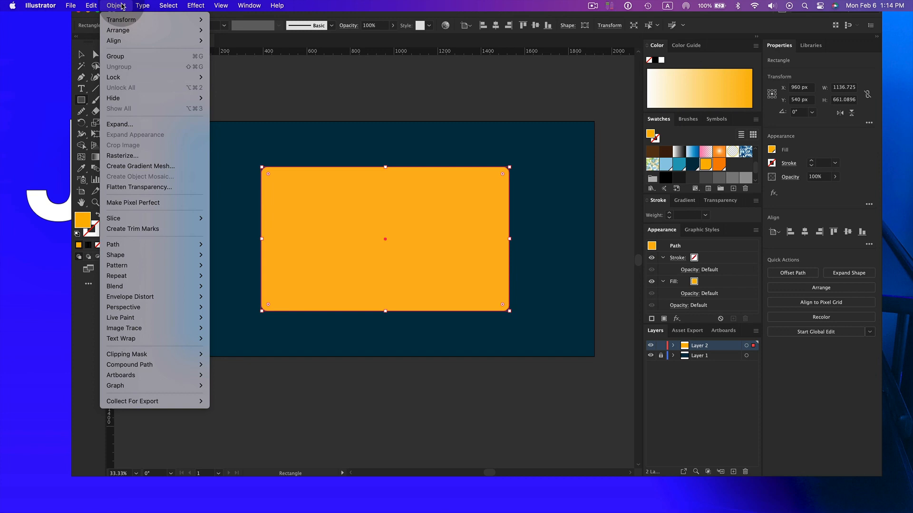
{"action": "mouse_move", "coordinate": [159, 8]}
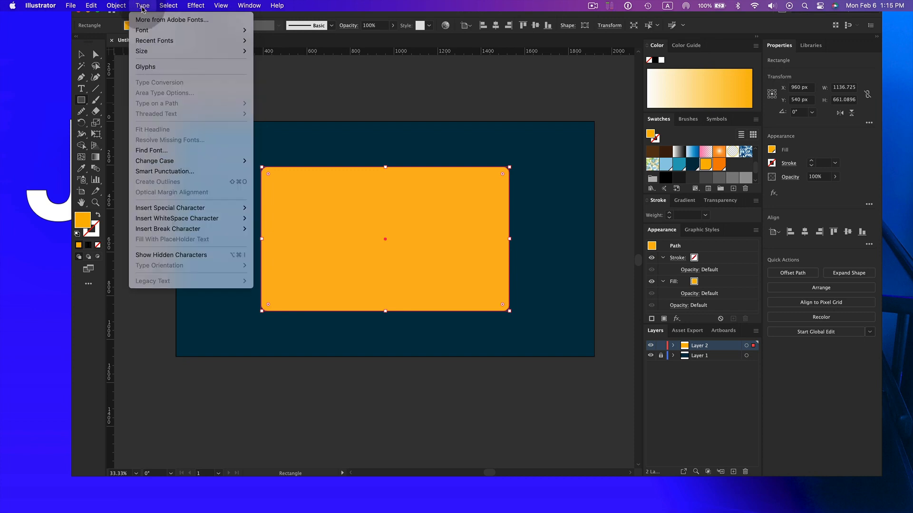
{"action": "mouse_move", "coordinate": [188, 10]}
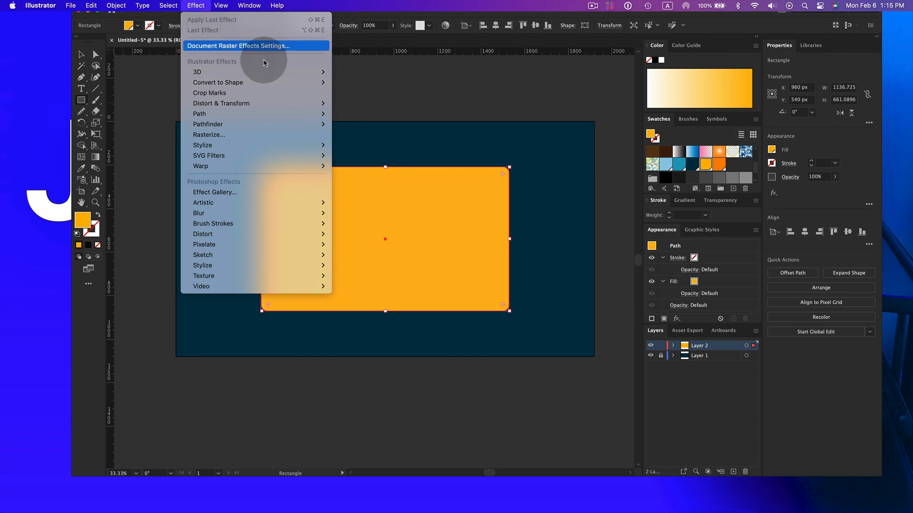
{"action": "left_click", "coordinate": [793, 376]}
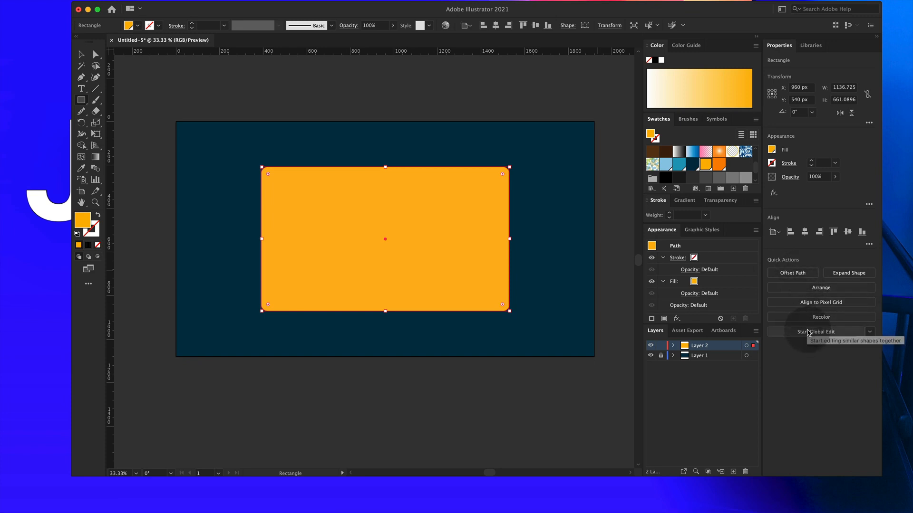
Set the corner radius of all four corners of the yellow-orange rectangle to 30 px using Direct Selection.
{"action": "left_click", "coordinate": [95, 54]}
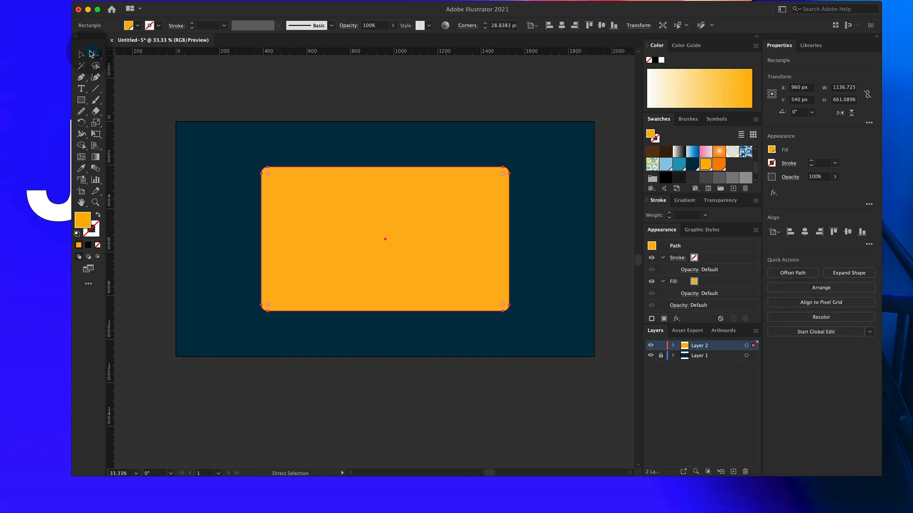
{"action": "left_click", "coordinate": [168, 104]}
{"action": "left_click", "coordinate": [366, 222]}
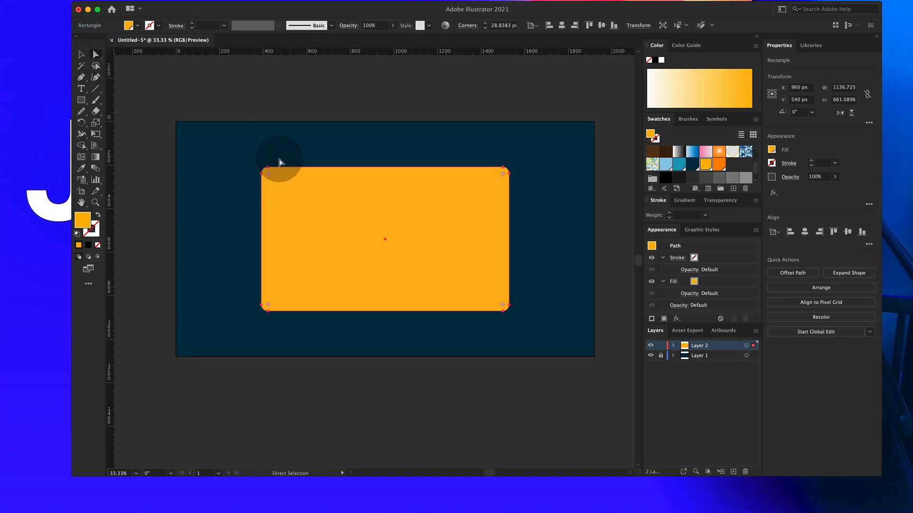
{"action": "mouse_move", "coordinate": [269, 176]}
{"action": "left_mouse_down"}
{"action": "mouse_move", "coordinate": [312, 197]}
{"action": "mouse_move", "coordinate": [243, 151]}
{"action": "mouse_move", "coordinate": [317, 197]}
{"action": "mouse_move", "coordinate": [263, 171]}
{"action": "mouse_move", "coordinate": [273, 174]}
{"action": "left_mouse_up"}
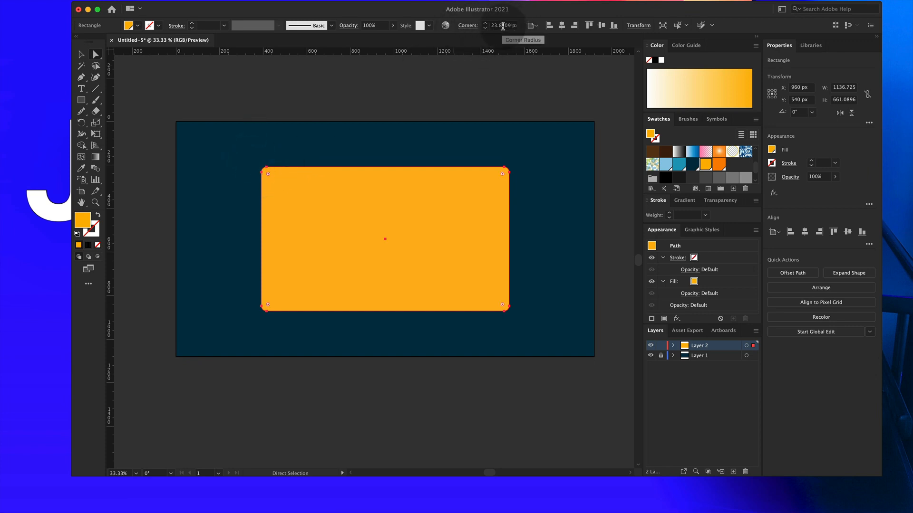
{"action": "left_click", "coordinate": [502, 26]}
{"action": "left_click", "coordinate": [501, 26]}
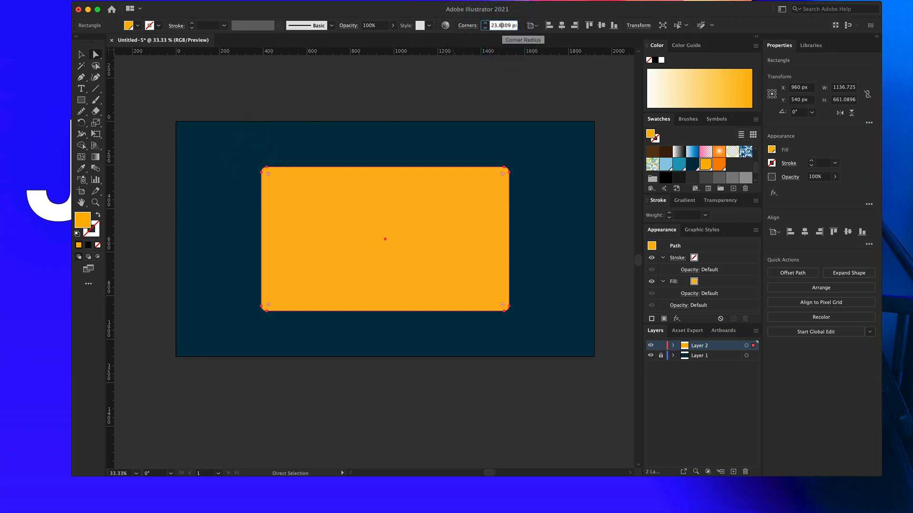
{"action": "double_click", "coordinate": [504, 25]}
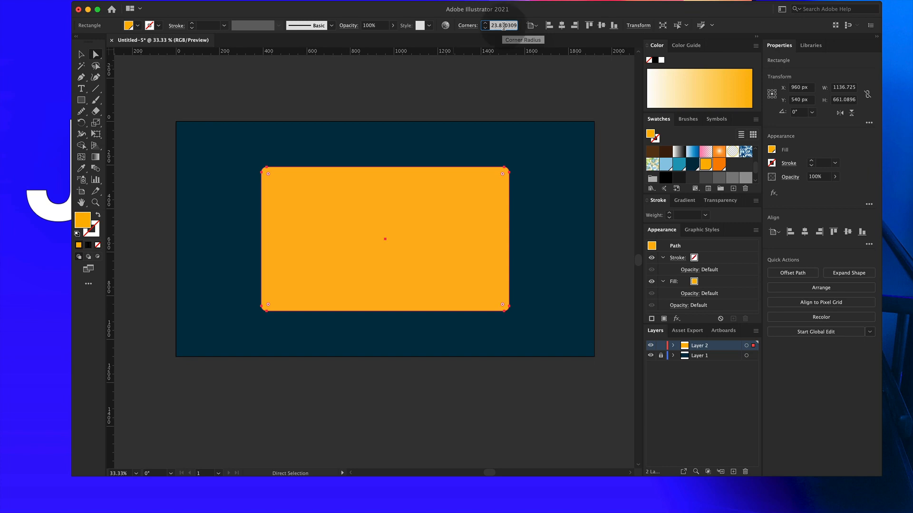
{"action": "type", "text": "30"}
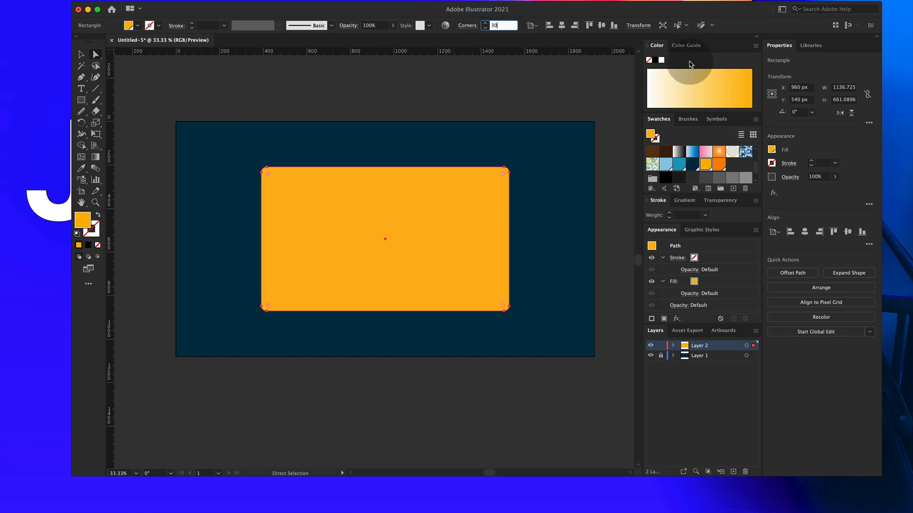
{"action": "key", "text": "Return"}
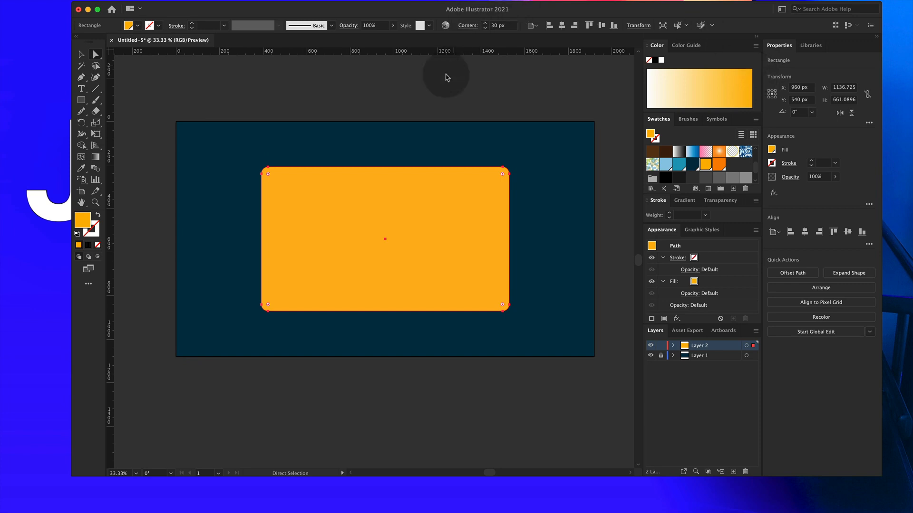
Check the corner radius of the yellow-orange rectangle with Direct Selection and deselect the rectangle.
{"action": "left_click", "coordinate": [80, 55]}
{"action": "left_click", "coordinate": [330, 83]}
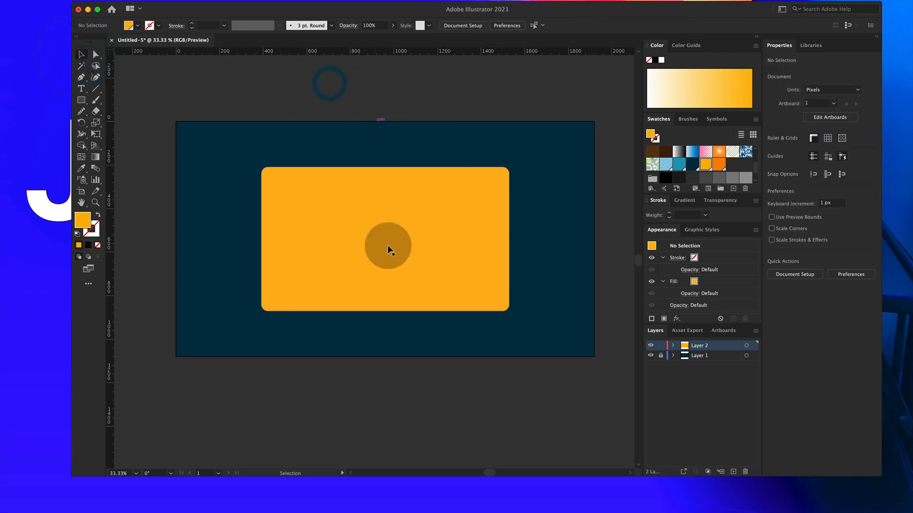
{"action": "left_click", "coordinate": [367, 242]}
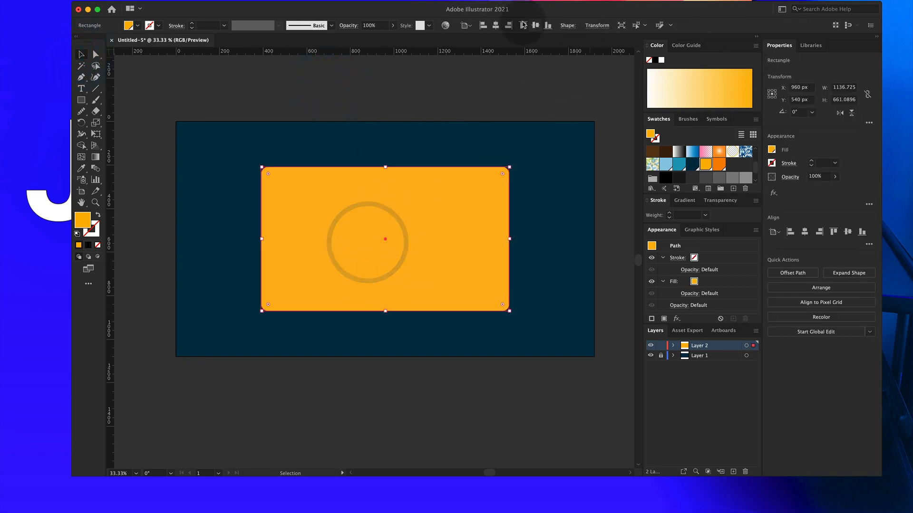
{"action": "left_click", "coordinate": [95, 54]}
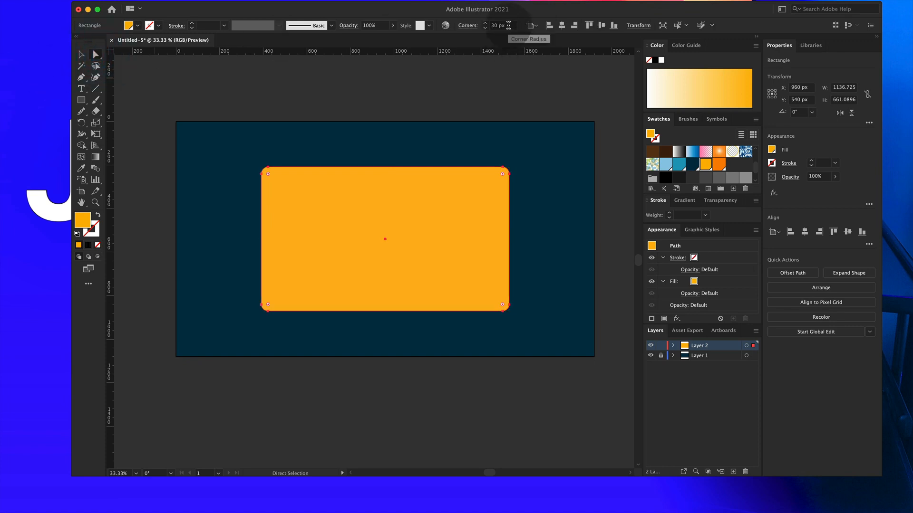
{"action": "left_click", "coordinate": [81, 54]}
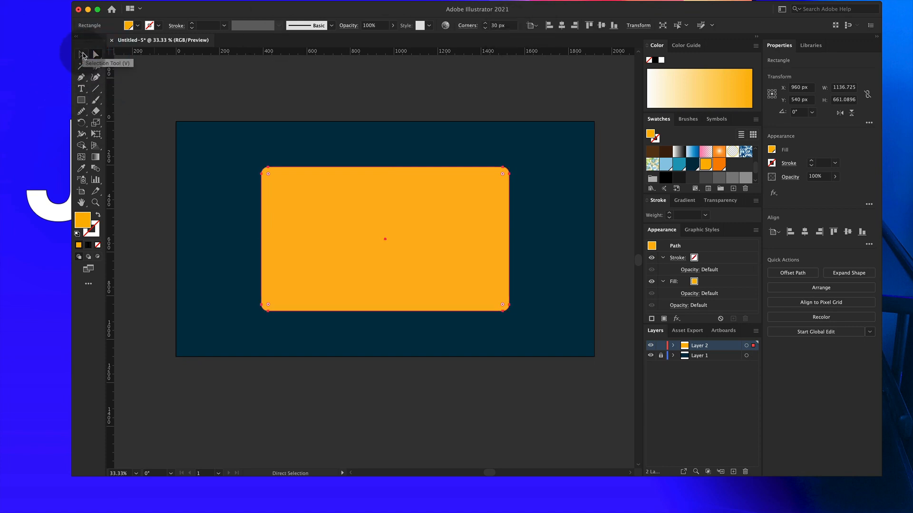
{"action": "left_click", "coordinate": [259, 114]}
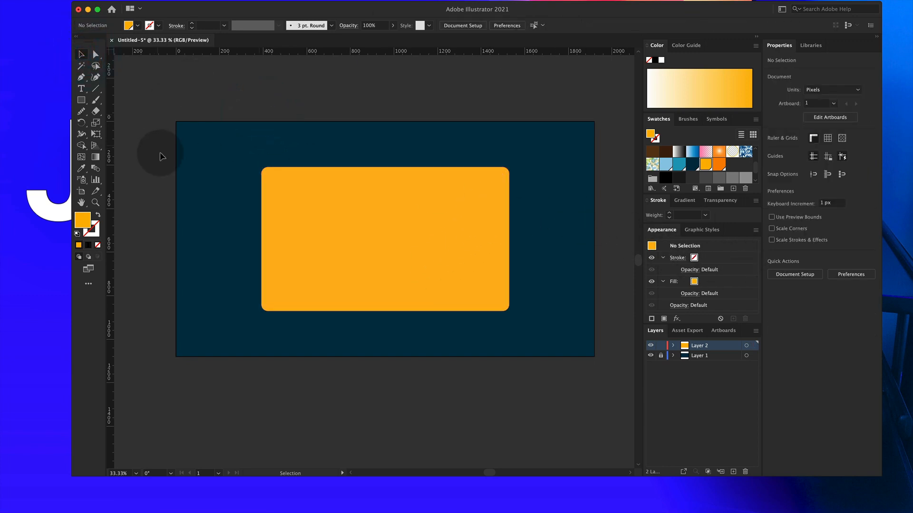
Draw an orange band about 1137 × 273 px across the full width of the yellow-orange rectangle and shift it slightly down.
{"action": "left_click", "coordinate": [81, 100]}
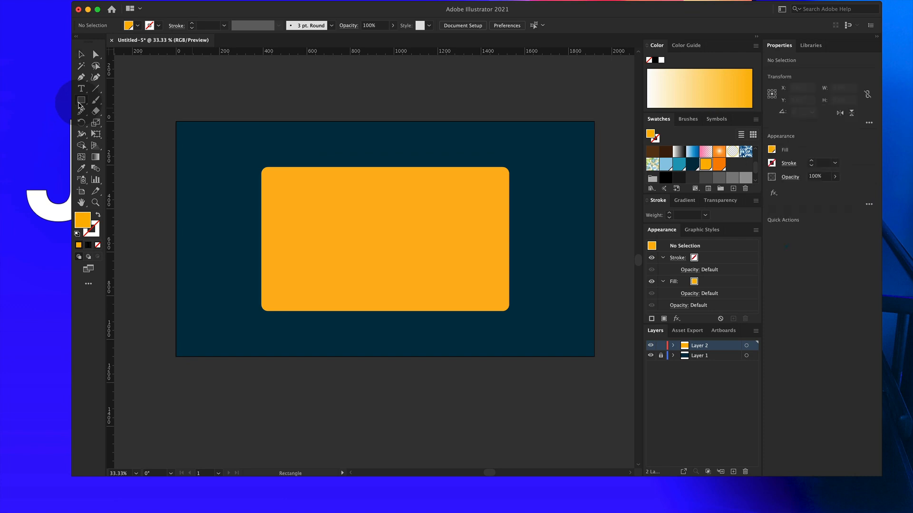
{"action": "left_click", "coordinate": [719, 167]}
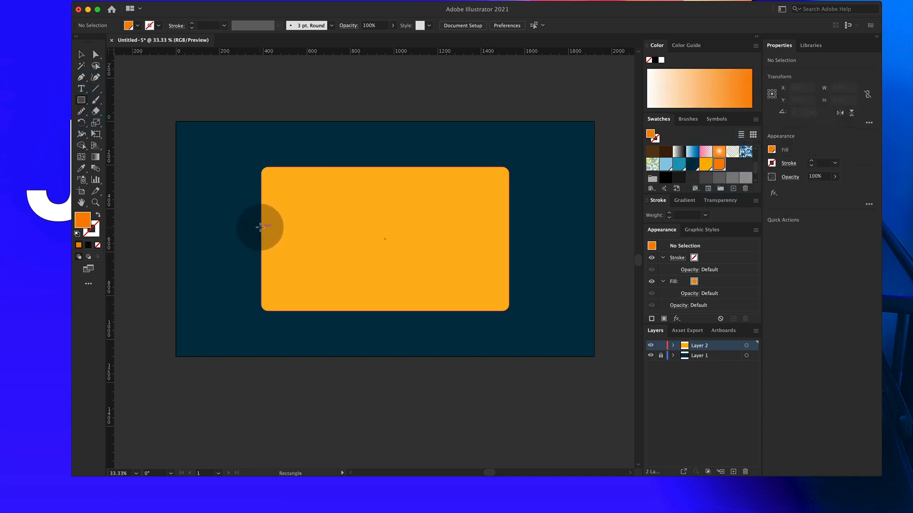
{"action": "left_click_drag", "start_coordinate": [261, 225], "coordinate": [510, 284]}
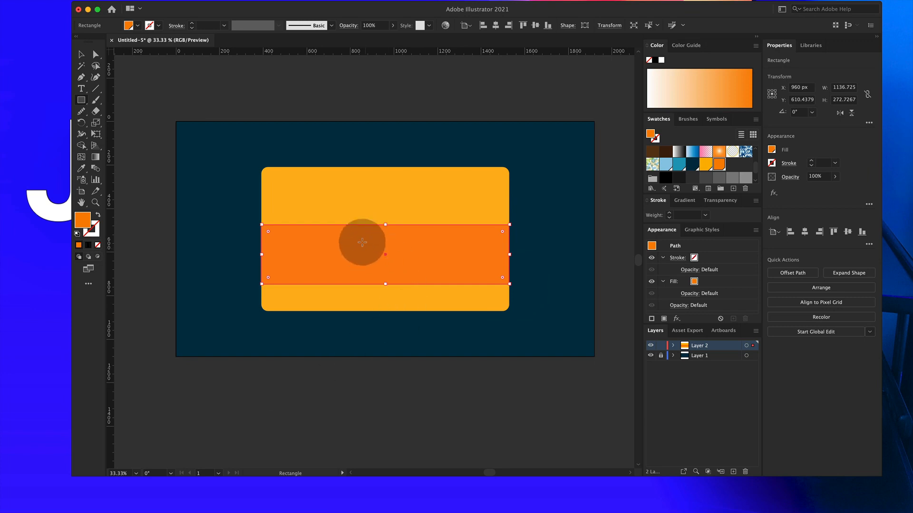
{"action": "key", "text": "v"}
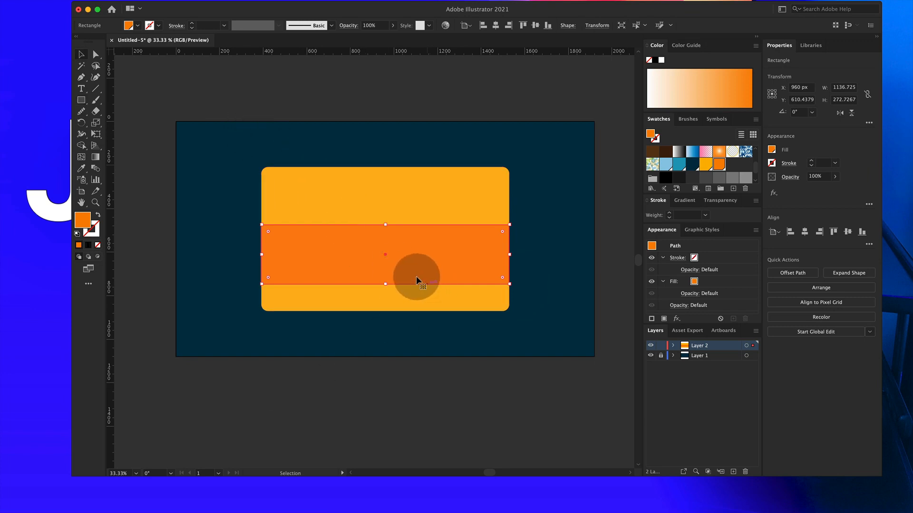
{"action": "left_click_drag", "start_coordinate": [388, 259], "coordinate": [387, 264]}
{"action": "left_click", "coordinate": [289, 349]}
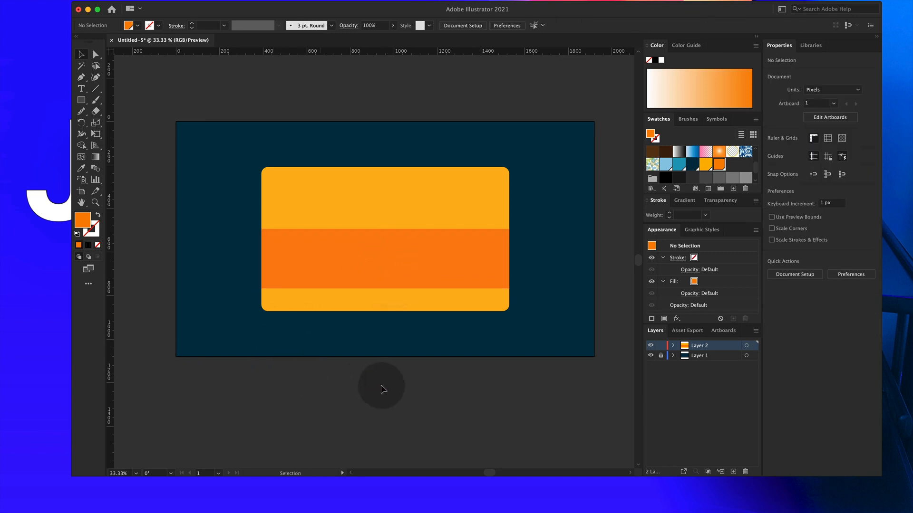
Draw a navy vertical strip about 20 × 661 px over the full height of the rounded rectangle near its left end and set its opacity to 27%.
{"action": "left_click", "coordinate": [80, 100]}
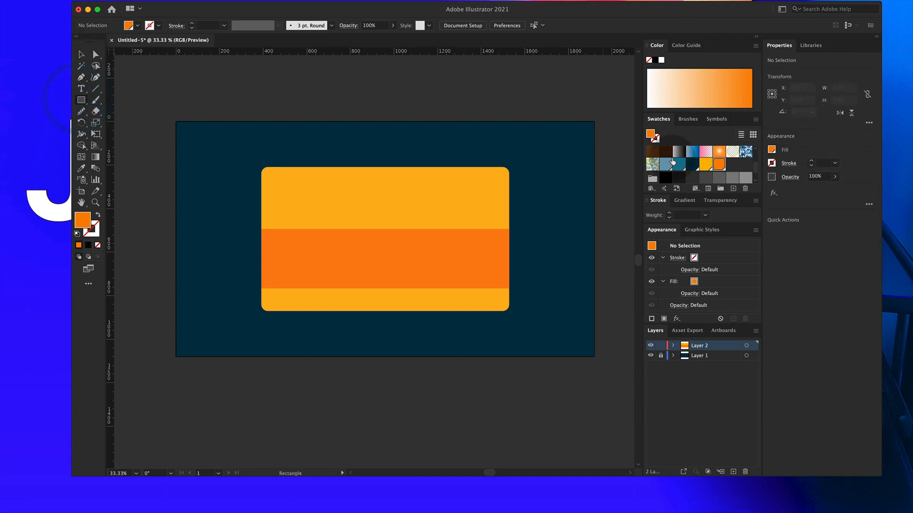
{"action": "left_click", "coordinate": [693, 164]}
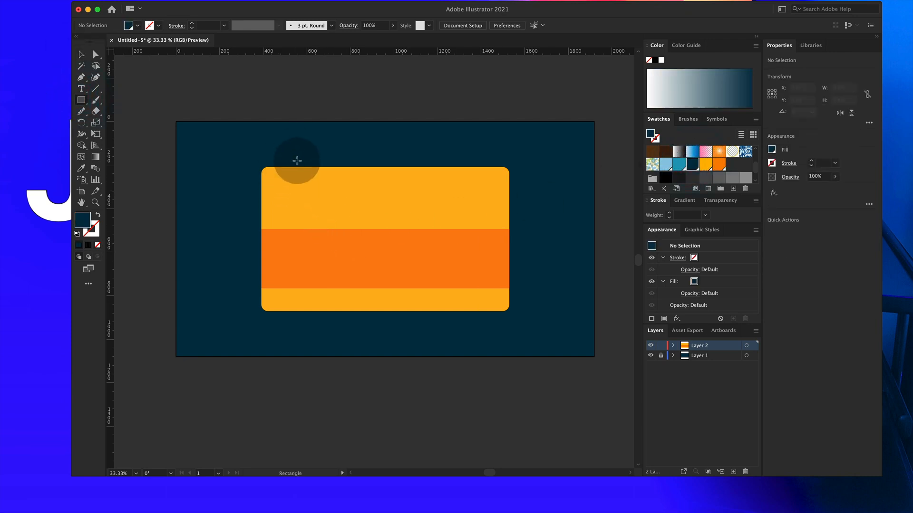
{"action": "left_click_drag", "start_coordinate": [302, 166], "coordinate": [306, 312]}
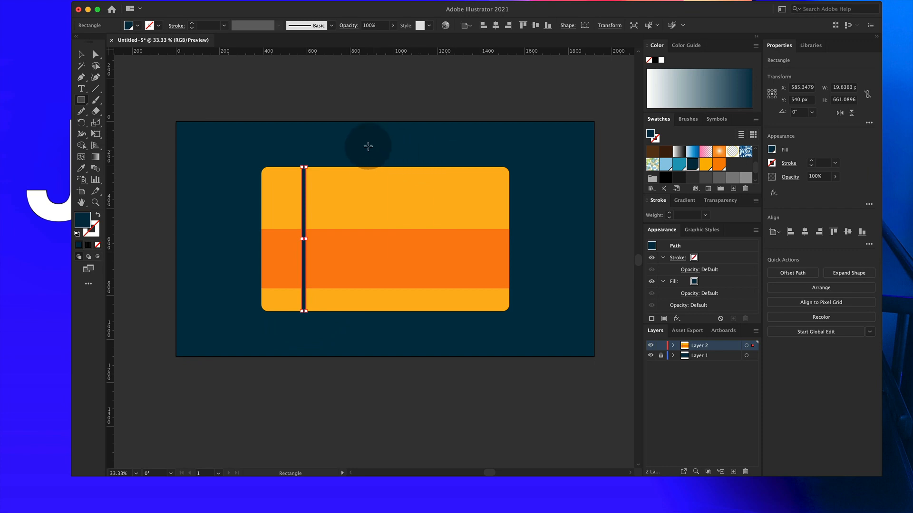
{"action": "left_click", "coordinate": [834, 176]}
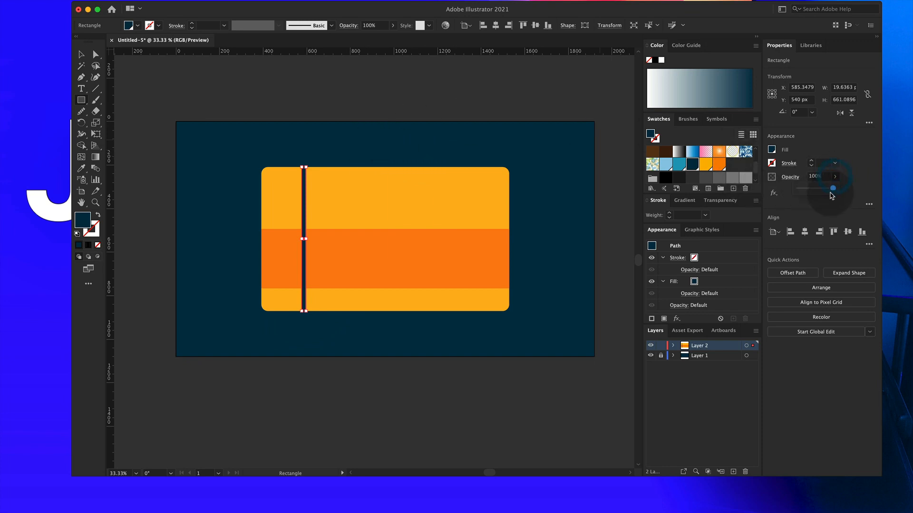
{"action": "left_click_drag", "start_coordinate": [831, 193], "coordinate": [807, 193]}
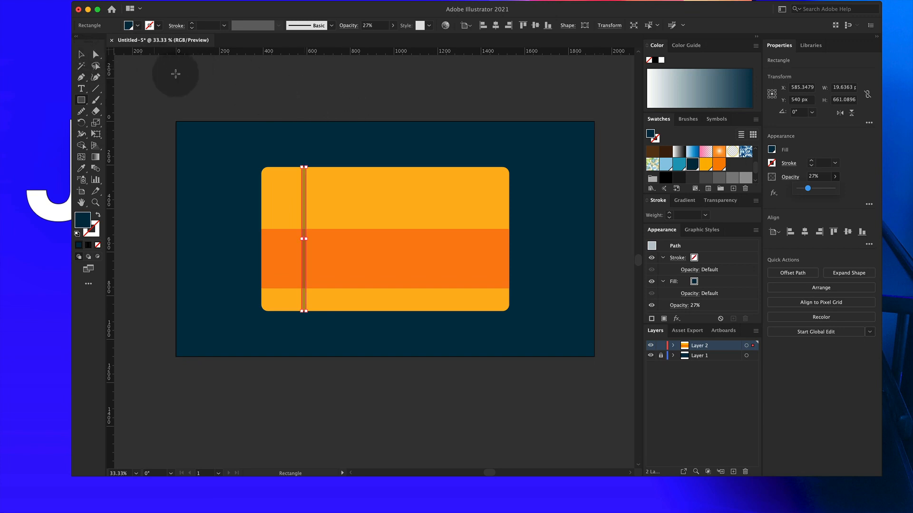
{"action": "left_click", "coordinate": [81, 54]}
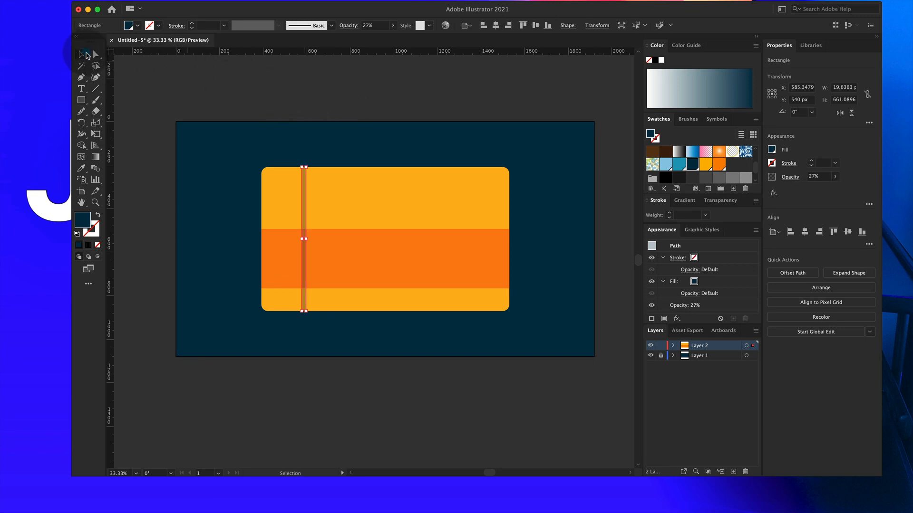
{"action": "left_click", "coordinate": [319, 125]}
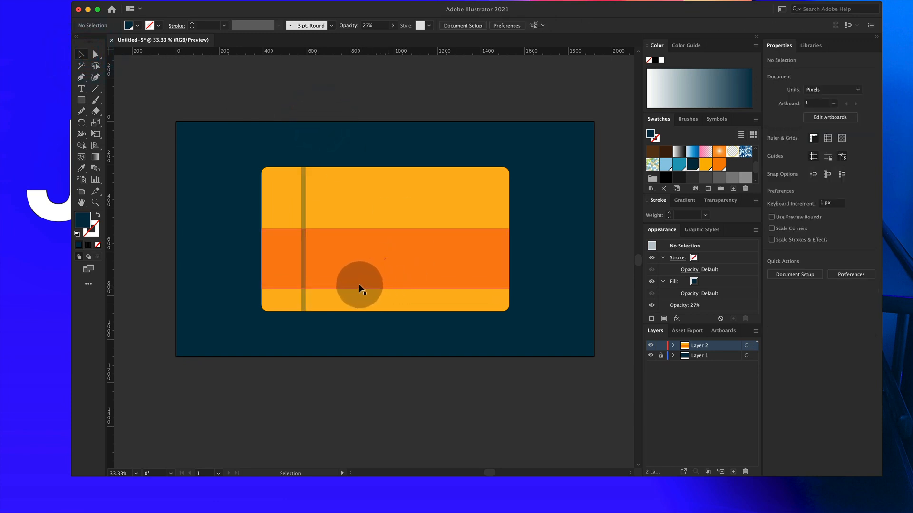
Narrow the semi-transparent navy strip from its right side to about half its width, keeping its full height.
{"action": "scroll", "coordinate": [312, 266], "scroll_direction": "up", "scroll_amount": 1}
{"action": "scroll", "coordinate": [311, 266], "scroll_direction": "down", "scroll_amount": 1}
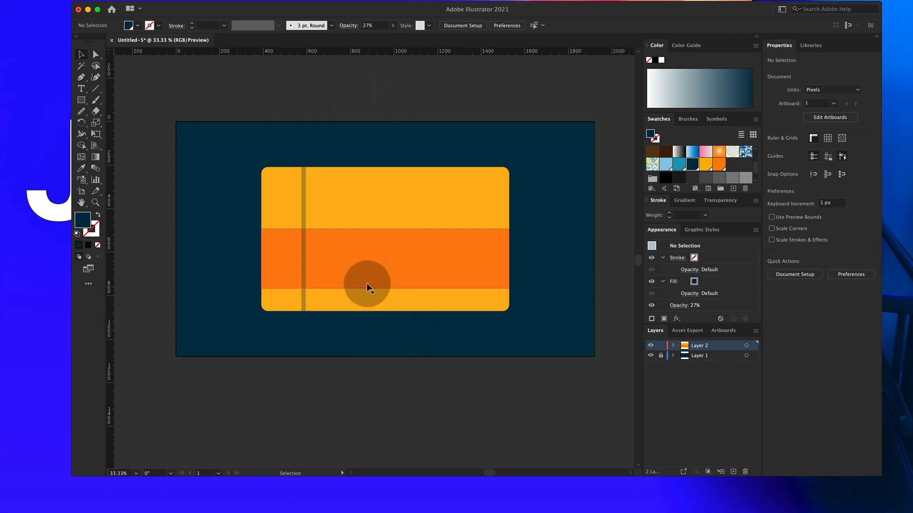
{"action": "scroll", "coordinate": [366, 283], "scroll_direction": "up", "scroll_amount": 1}
{"action": "left_click_drag", "start_coordinate": [346, 249], "coordinate": [363, 258]}
{"action": "scroll", "coordinate": [363, 258], "scroll_direction": "down", "scroll_amount": 1}
{"action": "scroll", "coordinate": [359, 269], "scroll_direction": "up", "scroll_amount": 1}
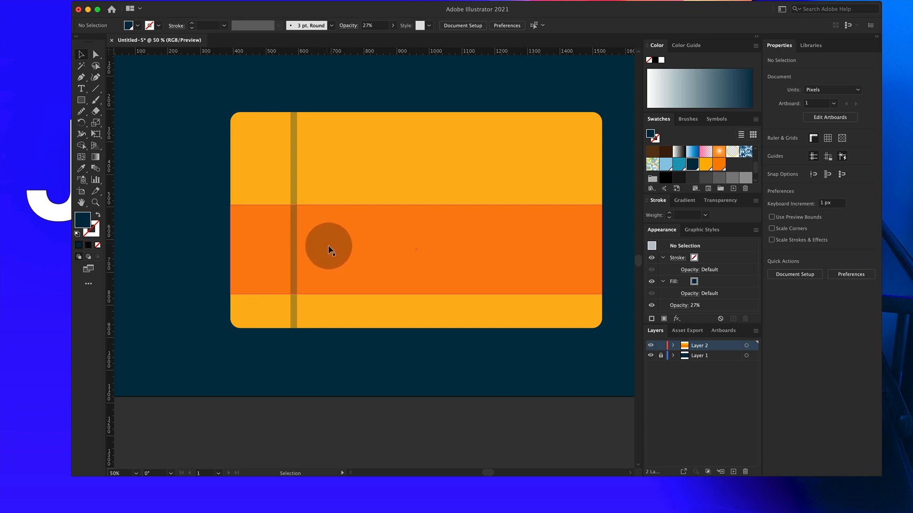
{"action": "left_click", "coordinate": [296, 189]}
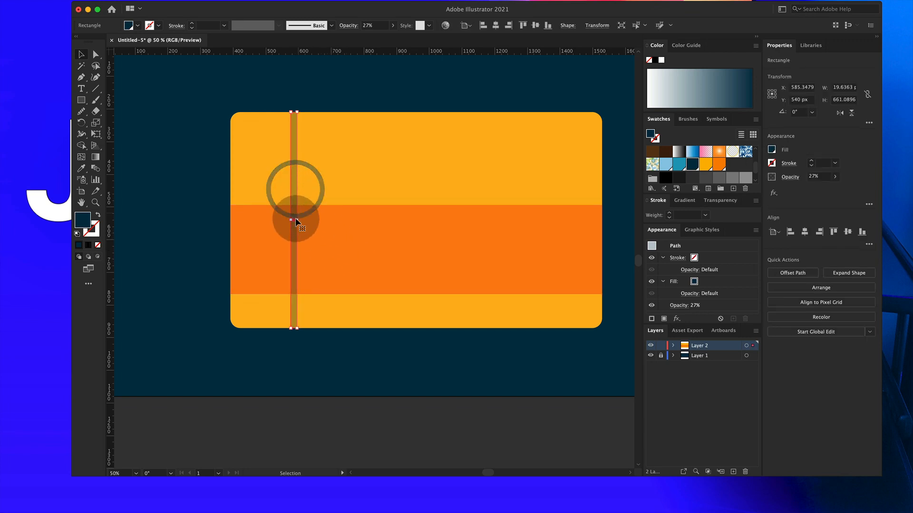
{"action": "left_click_drag", "start_coordinate": [295, 219], "coordinate": [294, 219]}
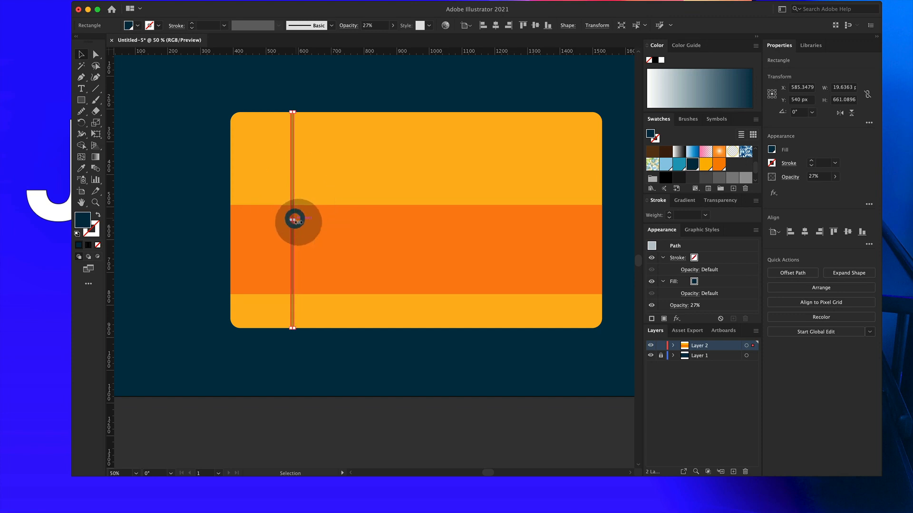
{"action": "left_click", "coordinate": [271, 92]}
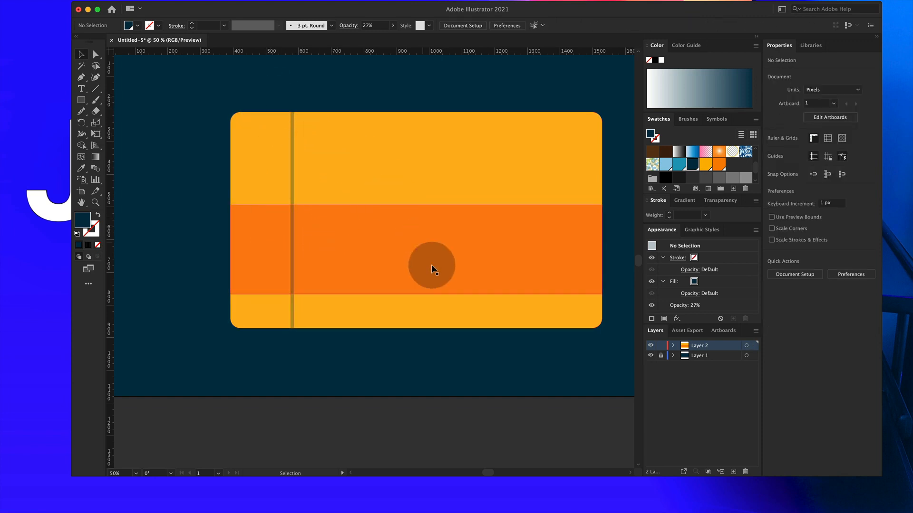
Draw a yellow-orange rectangle about 113 × 30 px on the top edge of the rounded rectangle, left of the navy strip.
{"action": "scroll", "coordinate": [430, 263], "scroll_direction": "down", "scroll_amount": 1}
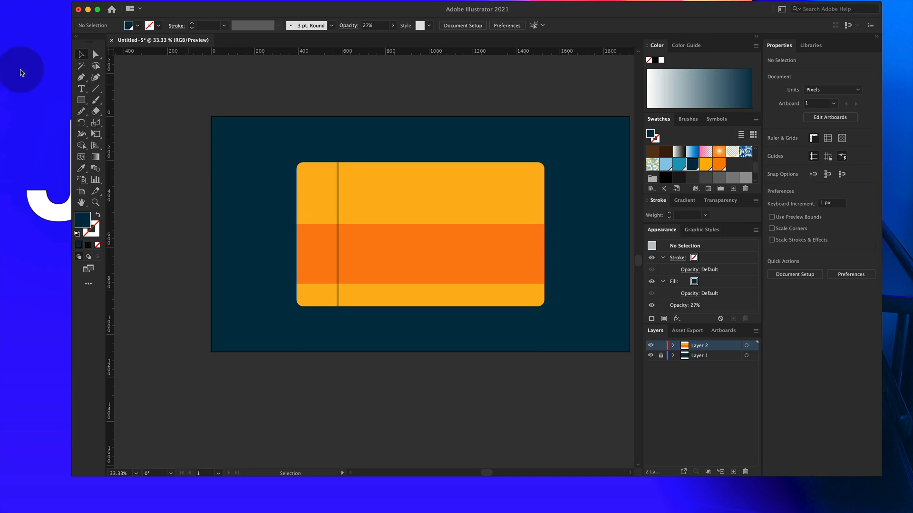
{"action": "left_click", "coordinate": [81, 100]}
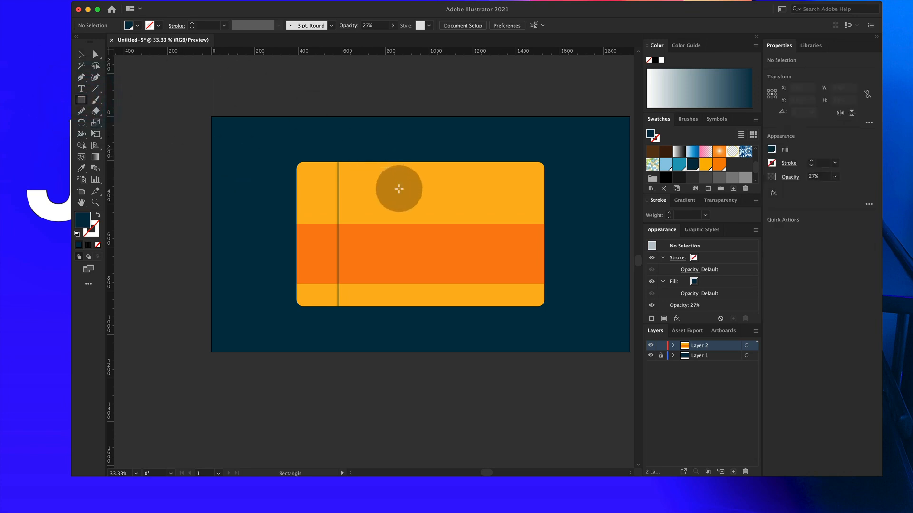
{"action": "left_click", "coordinate": [705, 164]}
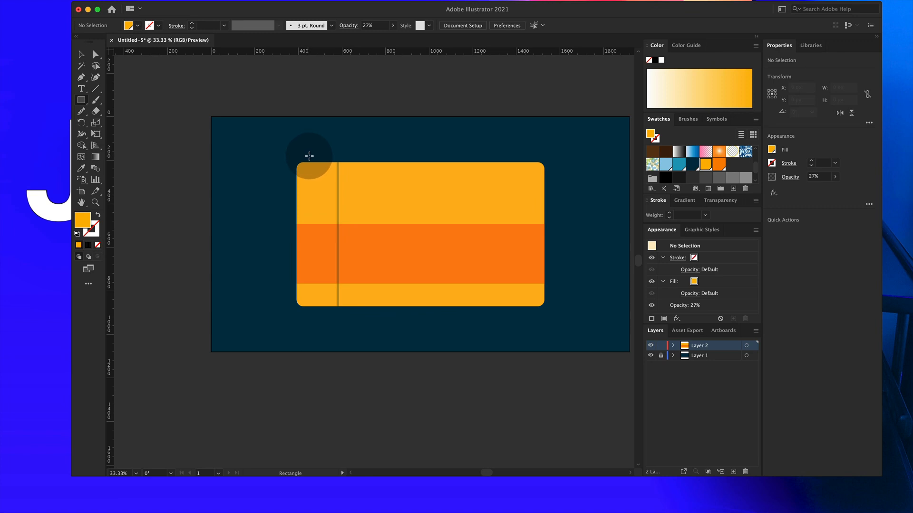
{"action": "left_click_drag", "start_coordinate": [309, 156], "coordinate": [334, 163]}
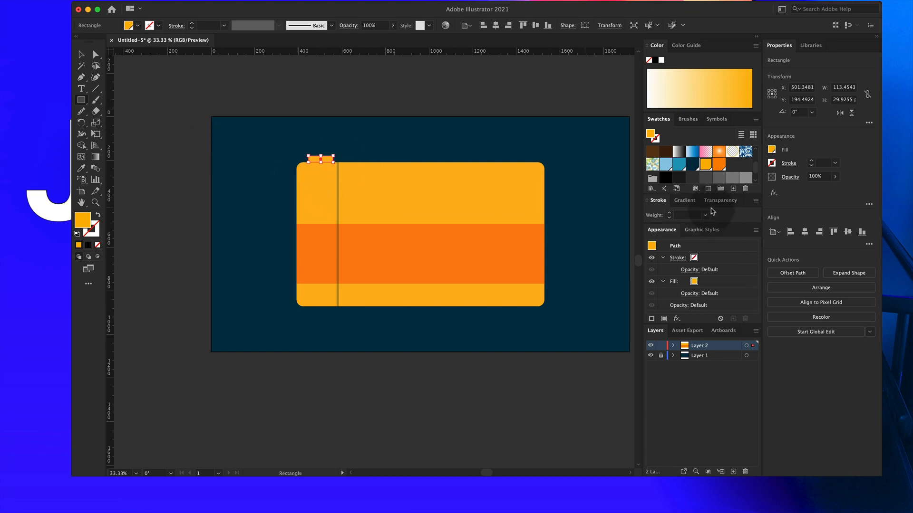
{"action": "left_click", "coordinate": [681, 165]}
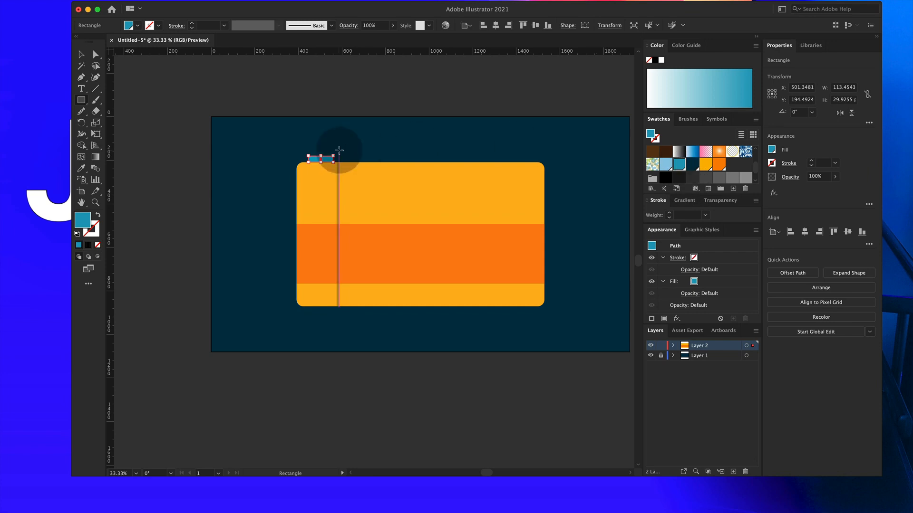
{"action": "left_click", "coordinate": [710, 164]}
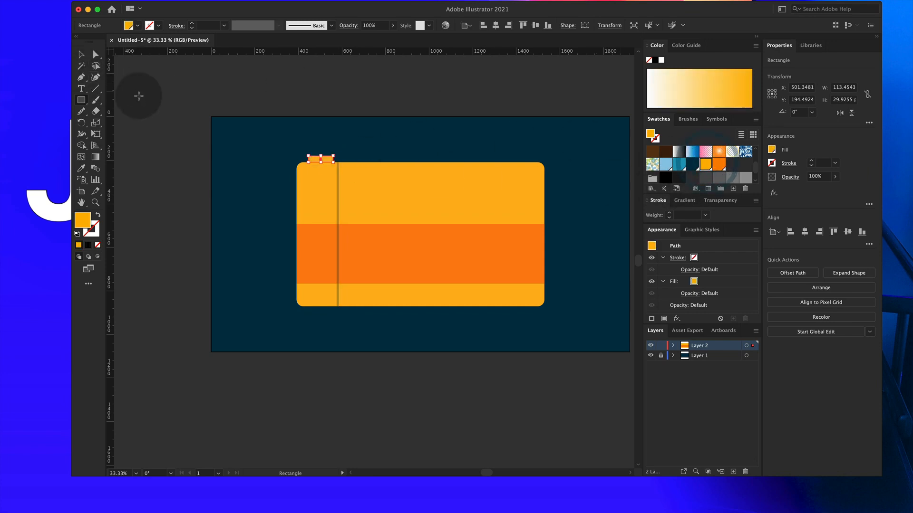
{"action": "left_click", "coordinate": [81, 54]}
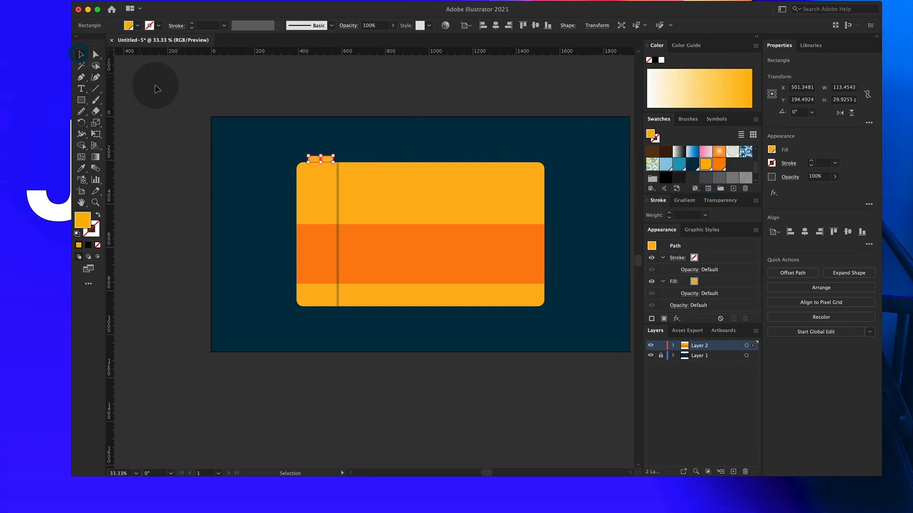
{"action": "left_click", "coordinate": [152, 86]}
Draw a rectangle about 70 × 22 px centered on top of the small yellow-orange rectangle and fill it with the teal swatch.
{"action": "left_click", "coordinate": [81, 100]}
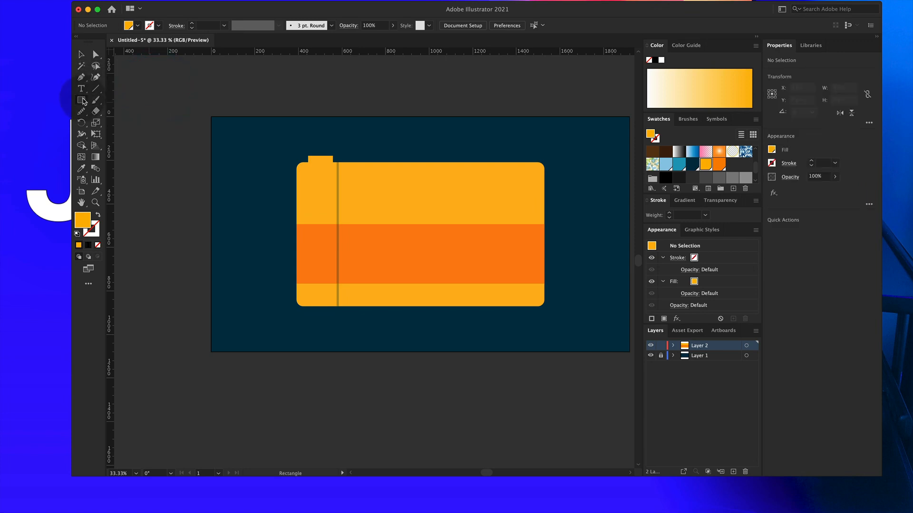
{"action": "left_click_drag", "start_coordinate": [313, 151], "coordinate": [328, 156]}
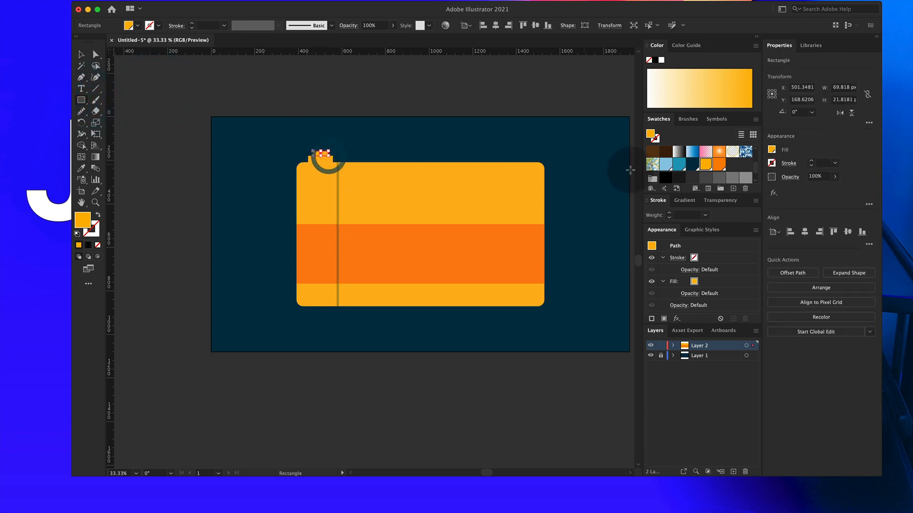
{"action": "left_click", "coordinate": [678, 165]}
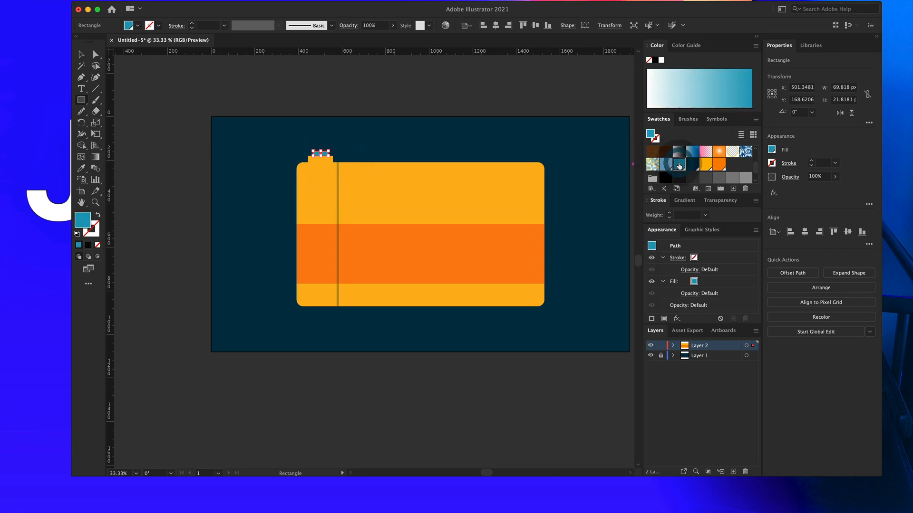
{"action": "left_click", "coordinate": [81, 54]}
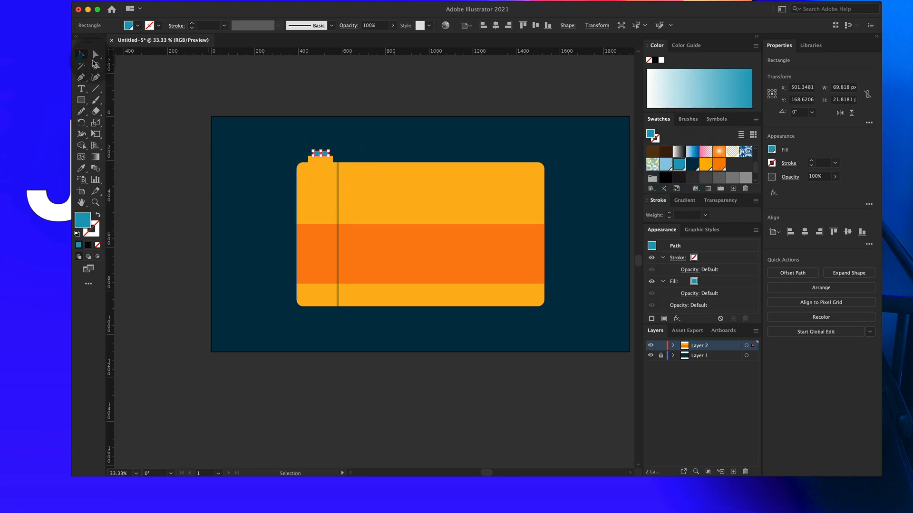
{"action": "left_click", "coordinate": [175, 88]}
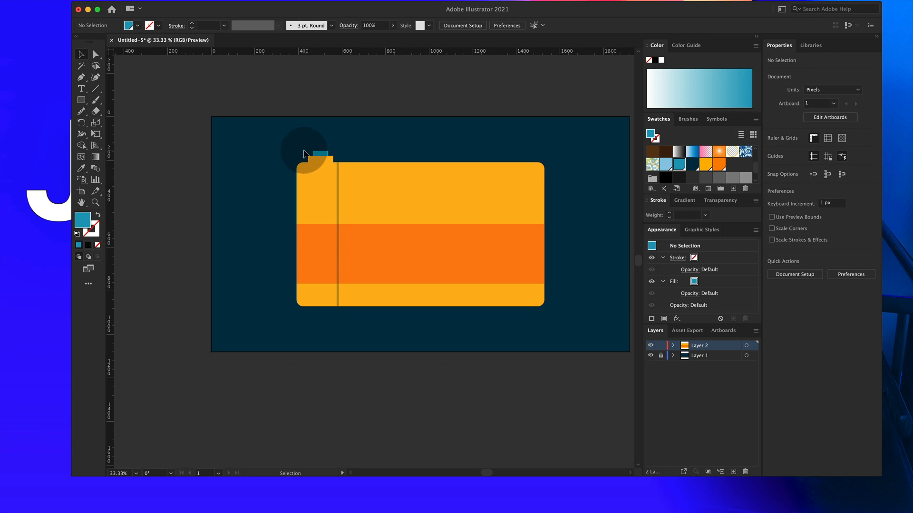
Try horizontally aligning the teal rectangle and its small yellow-orange base with Align to Artboard active, and undo the alignment.
{"action": "left_click_drag", "start_coordinate": [341, 157], "coordinate": [340, 161]}
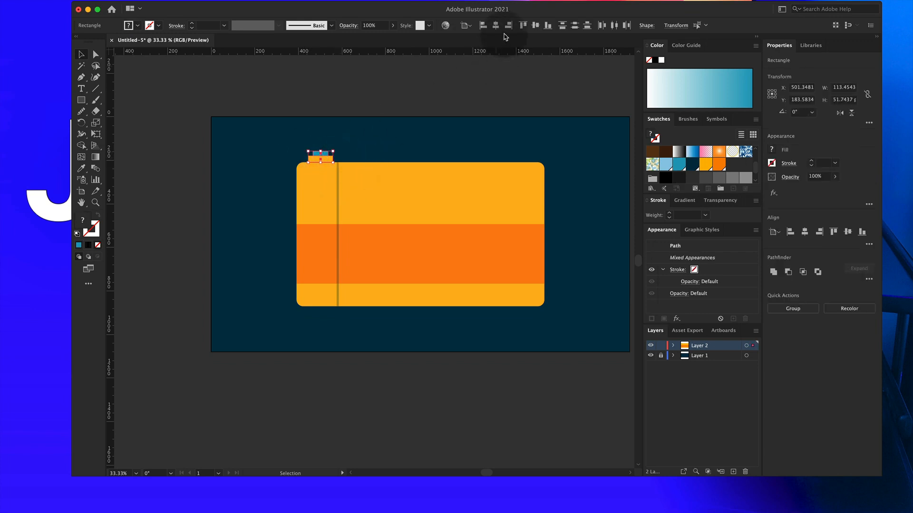
{"action": "left_click", "coordinate": [484, 27]}
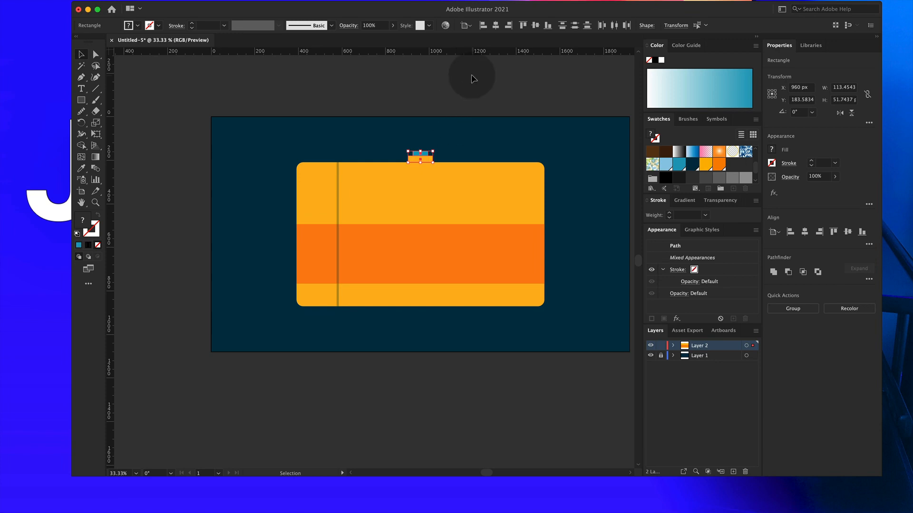
{"action": "key", "text": "super+z"}
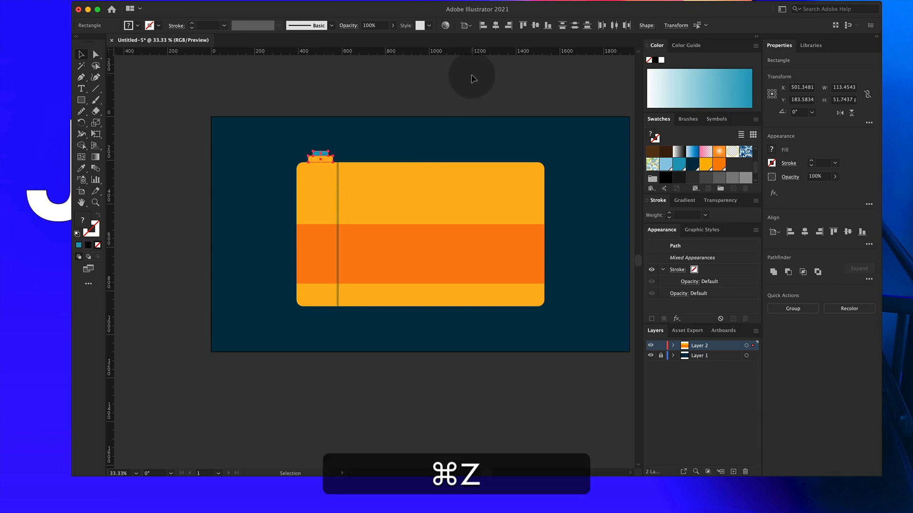
Switch alignment to Align to Selection and align the teal rectangle and its yellow-orange base by their horizontal centers.
{"action": "left_click", "coordinate": [469, 27]}
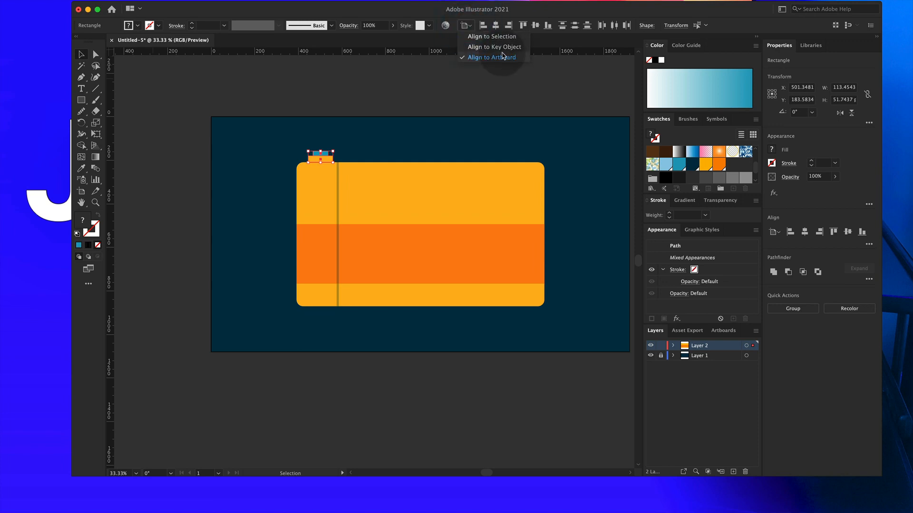
{"action": "left_click", "coordinate": [491, 37]}
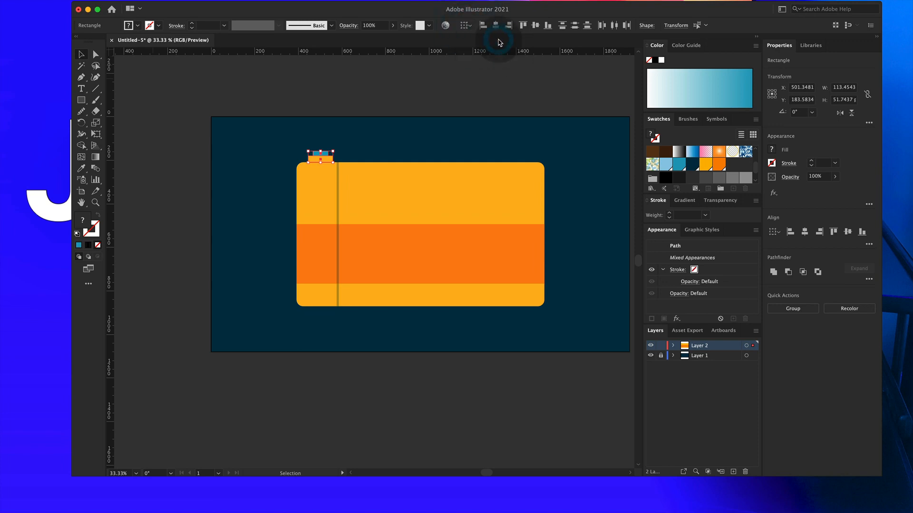
{"action": "left_click", "coordinate": [495, 27]}
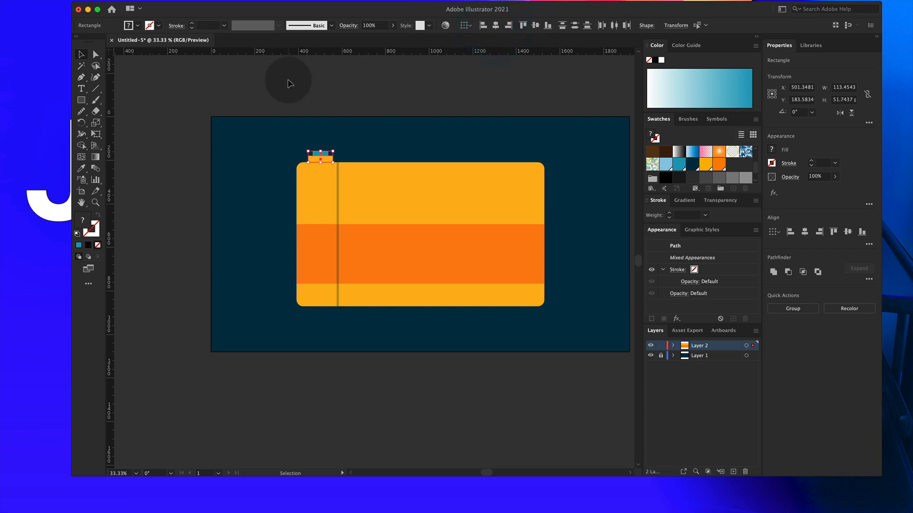
{"action": "left_click", "coordinate": [290, 95]}
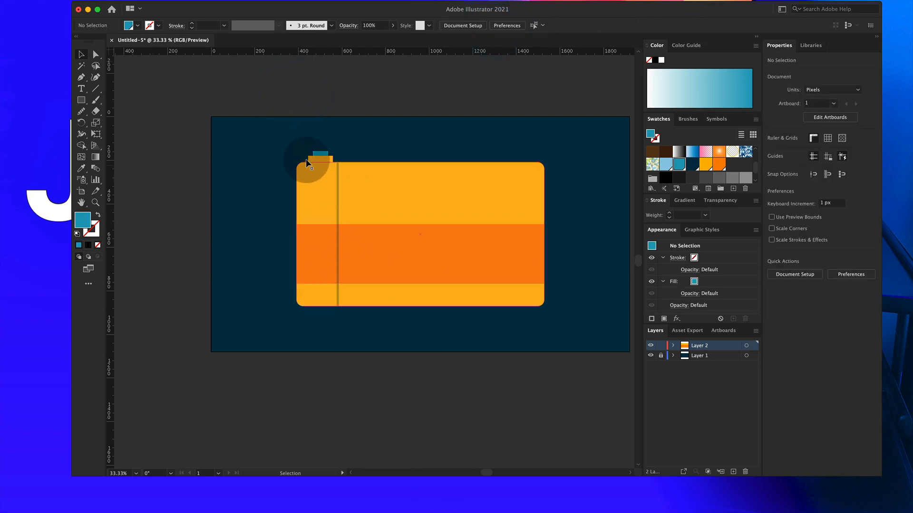
Move the teal rectangle off its base, up and to the right, and realign both rectangles by their horizontal centers.
{"action": "left_click_drag", "start_coordinate": [320, 149], "coordinate": [333, 146]}
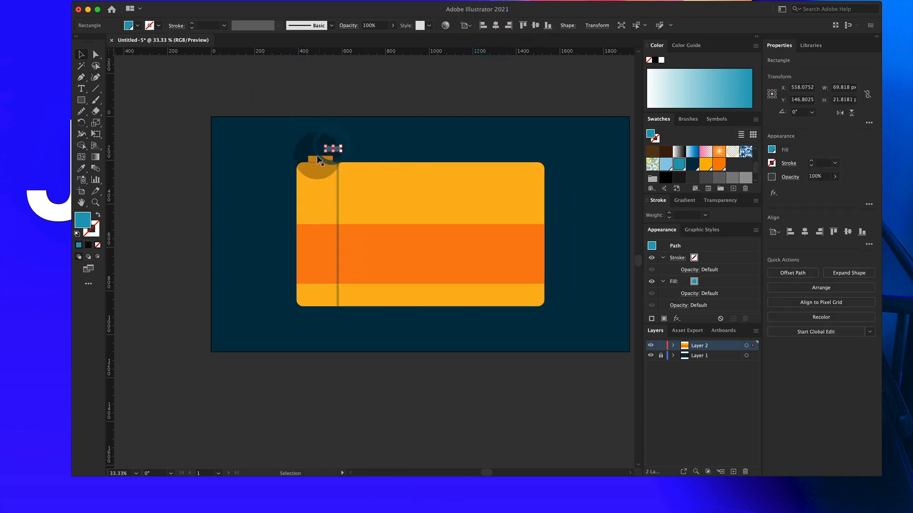
{"action": "left_click", "coordinate": [323, 160], "text": "shift"}
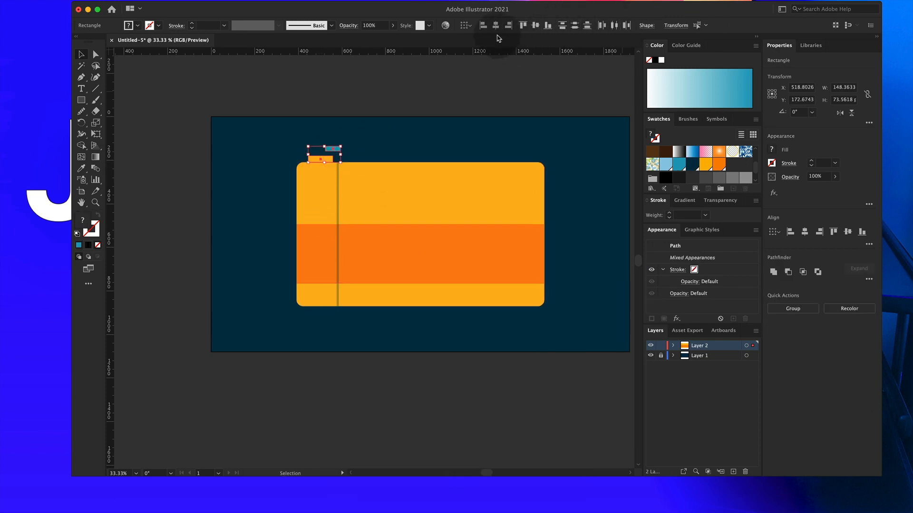
{"action": "left_click", "coordinate": [468, 26]}
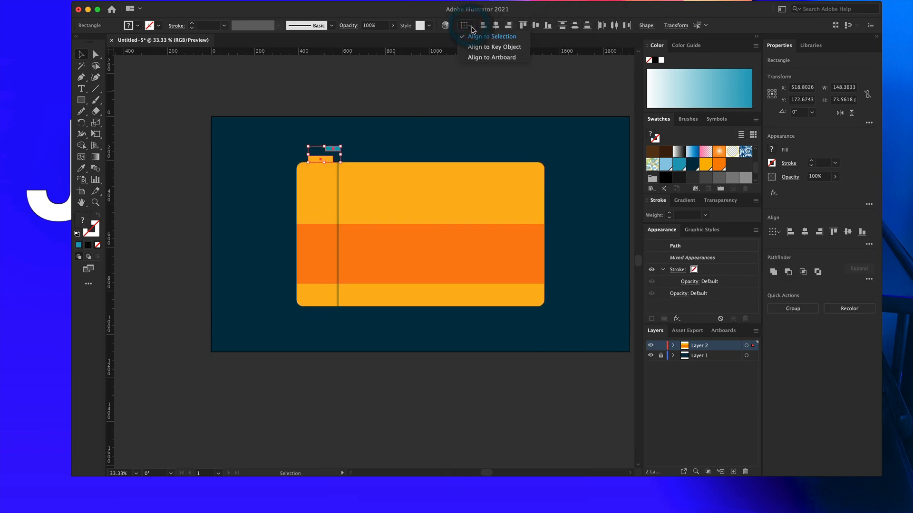
{"action": "left_click", "coordinate": [480, 16]}
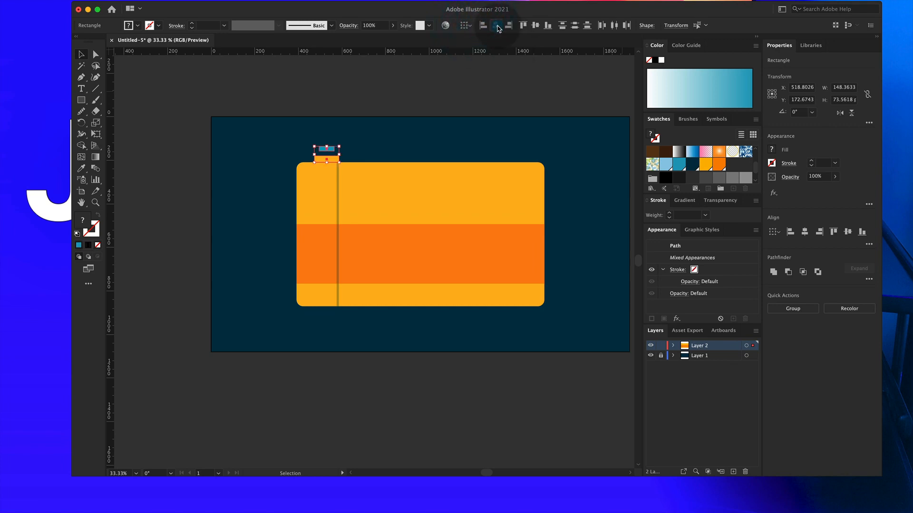
{"action": "left_click", "coordinate": [497, 27]}
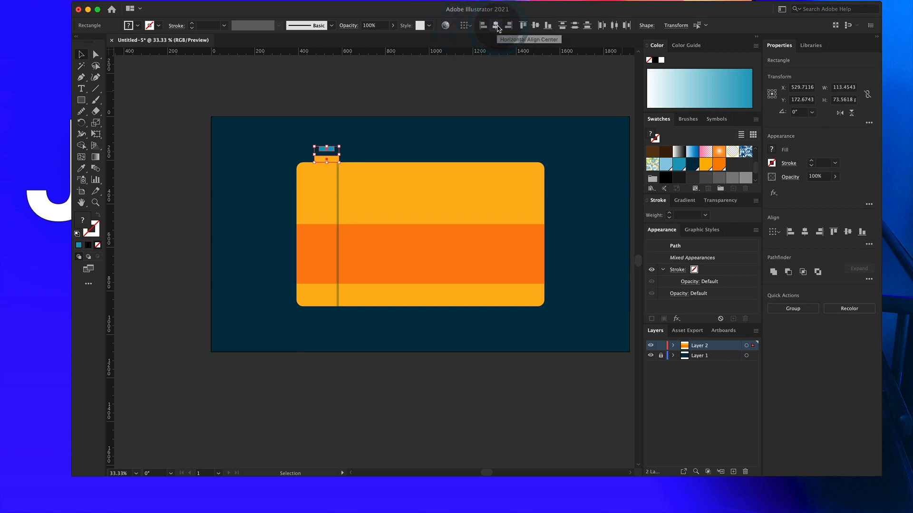
{"action": "left_click", "coordinate": [359, 99]}
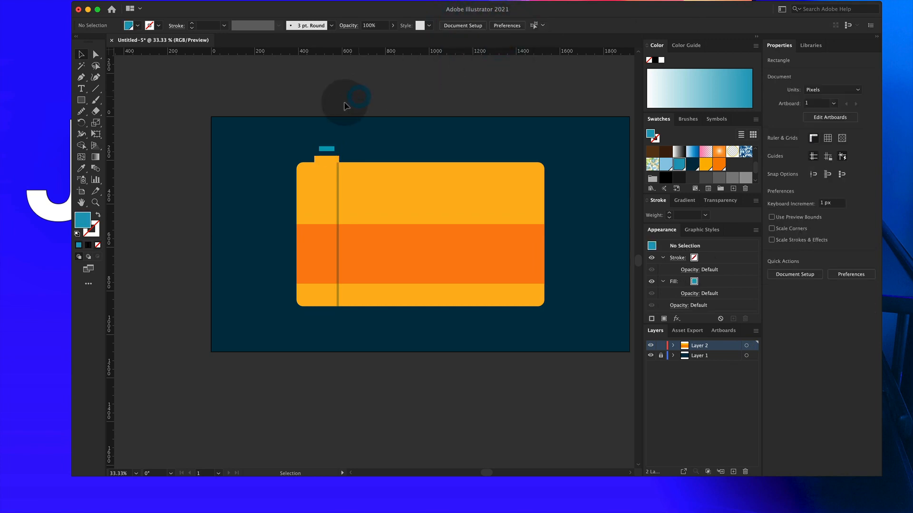
Set the teal rectangle back down onto its yellow-orange base and shift the whole button left to about X 495 px.
{"action": "left_click", "coordinate": [326, 150]}
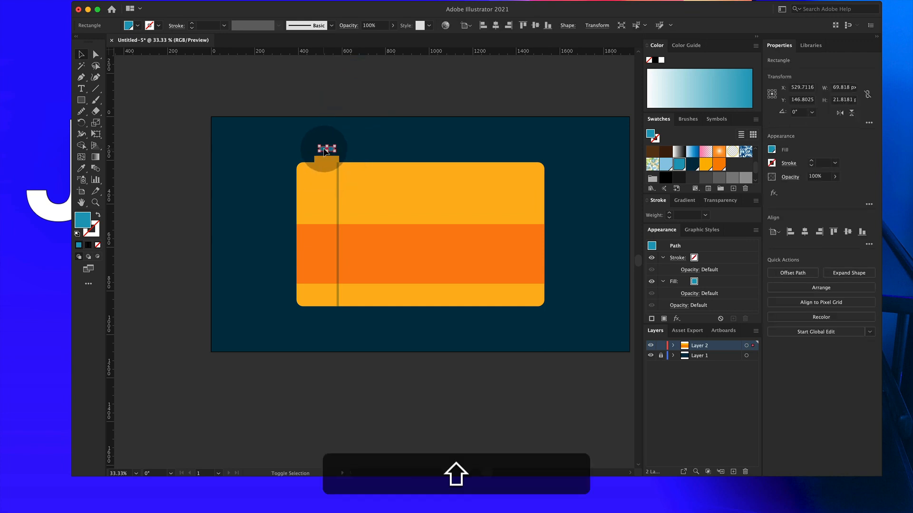
{"action": "left_click", "coordinate": [325, 151], "text": "shift"}
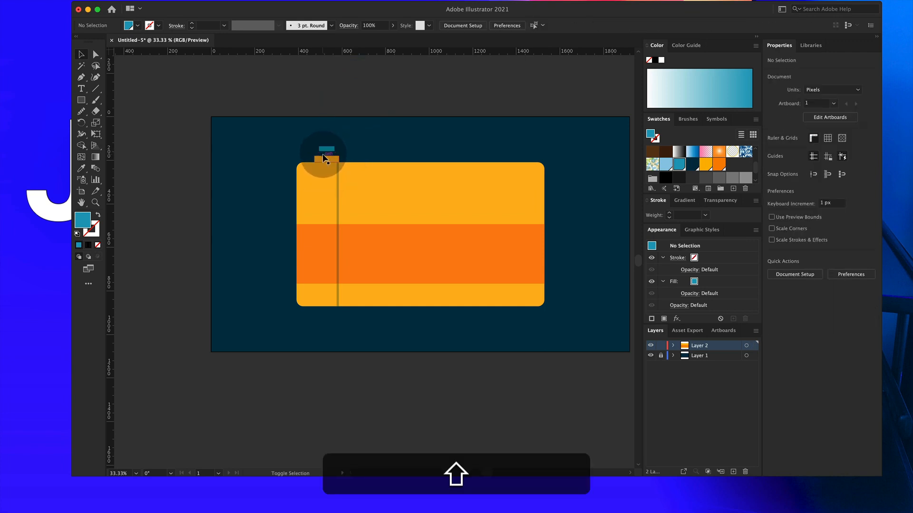
{"action": "left_click_drag", "start_coordinate": [326, 149], "coordinate": [342, 162]}
{"action": "left_click", "coordinate": [359, 137]}
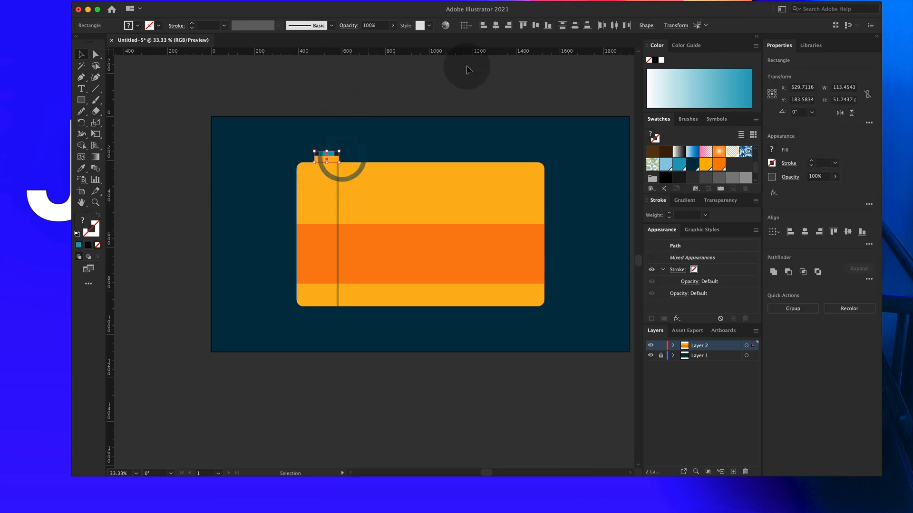
{"action": "left_click", "coordinate": [495, 27]}
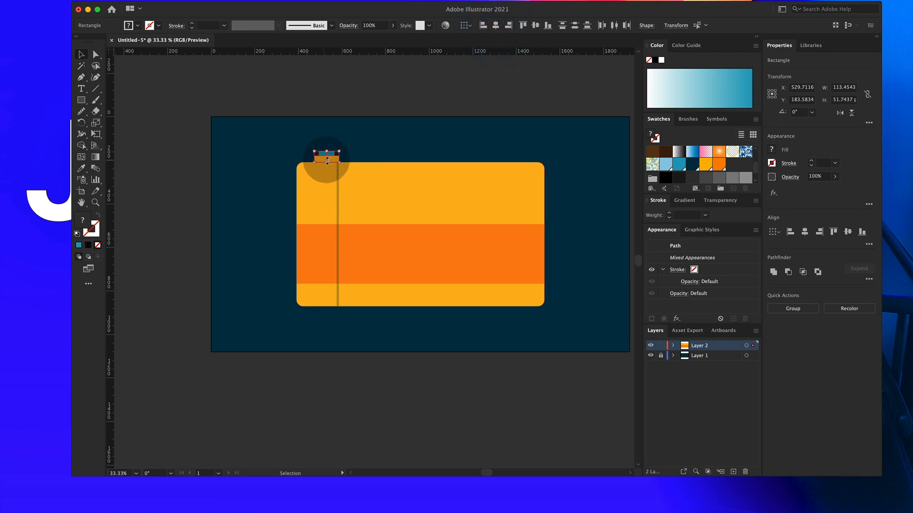
{"action": "left_click_drag", "start_coordinate": [333, 158], "coordinate": [329, 158]}
{"action": "left_click", "coordinate": [366, 96]}
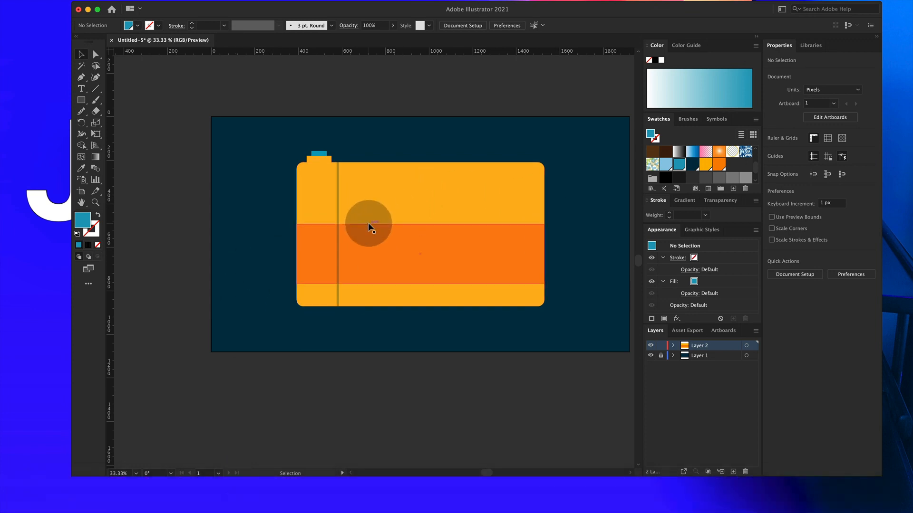
Nudge both rectangles of the top button right to about X 507 px, closer to the shadow strip.
{"action": "scroll", "coordinate": [368, 223], "scroll_direction": "up", "scroll_amount": 1}
{"action": "scroll", "coordinate": [342, 233], "scroll_direction": "down", "scroll_amount": 1}
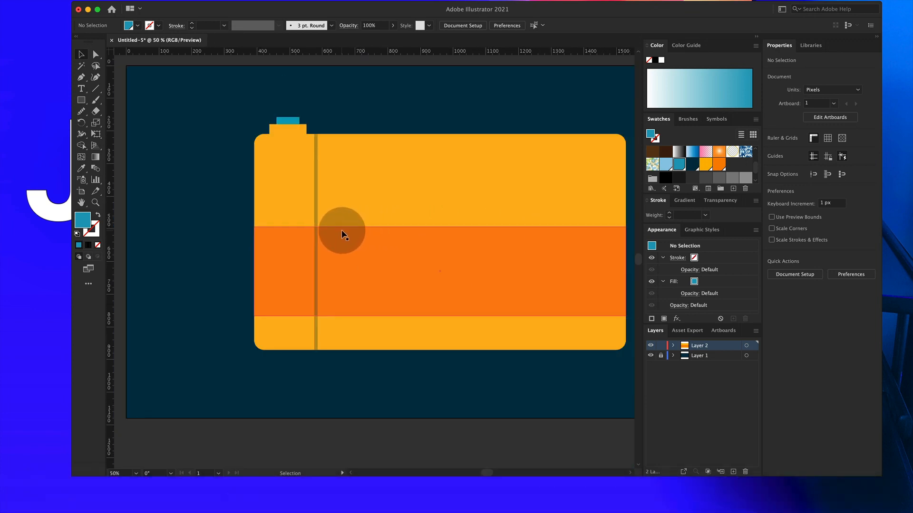
{"action": "scroll", "coordinate": [341, 235], "scroll_direction": "down", "scroll_amount": 1}
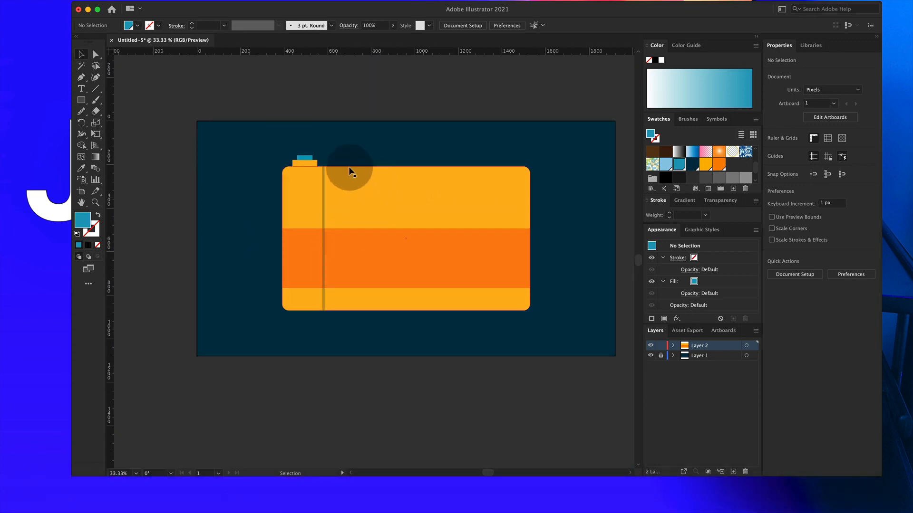
{"action": "left_click_drag", "start_coordinate": [314, 165], "coordinate": [330, 163]}
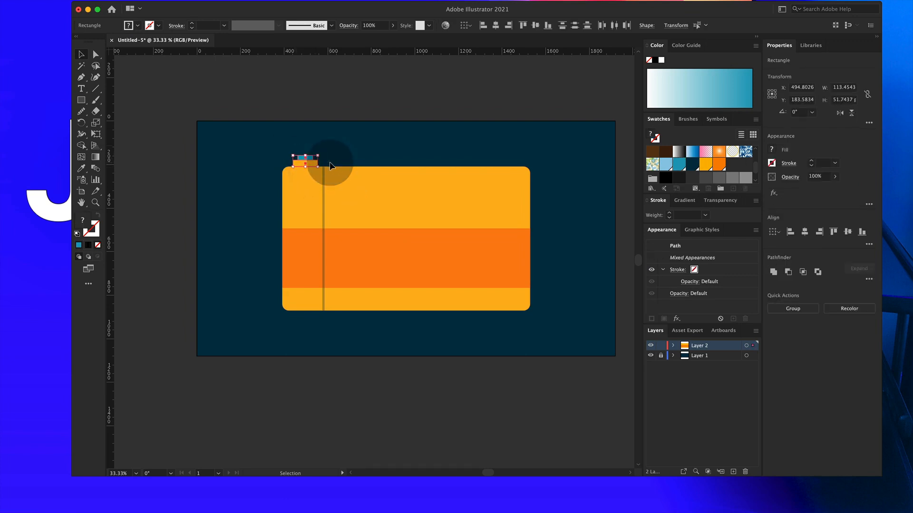
{"action": "key", "text": "Right"}
{"action": "key", "text": "Right"}
{"action": "key", "text": "Right"}
{"action": "left_click", "coordinate": [352, 96]}
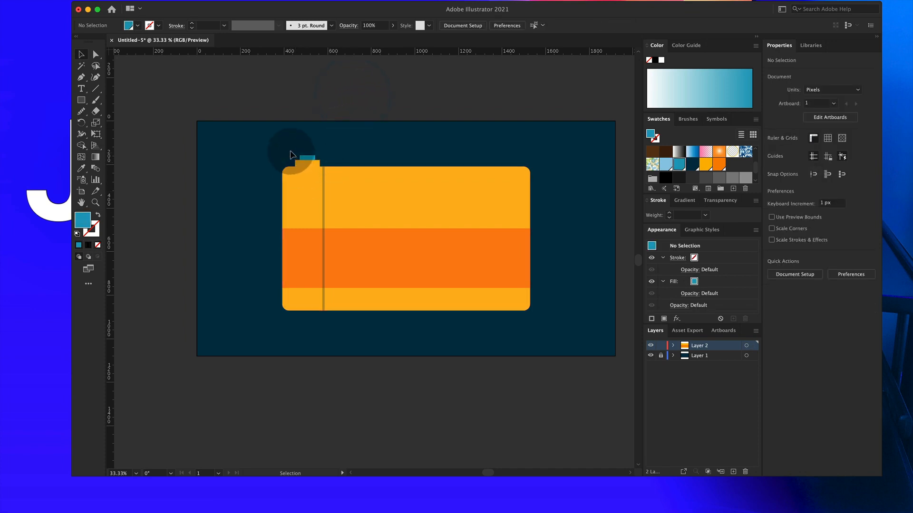
Duplicate the two-part button along the body's top edge toward the right end, at about X 1197 px.
{"action": "left_click_drag", "start_coordinate": [320, 163], "coordinate": [347, 162]}
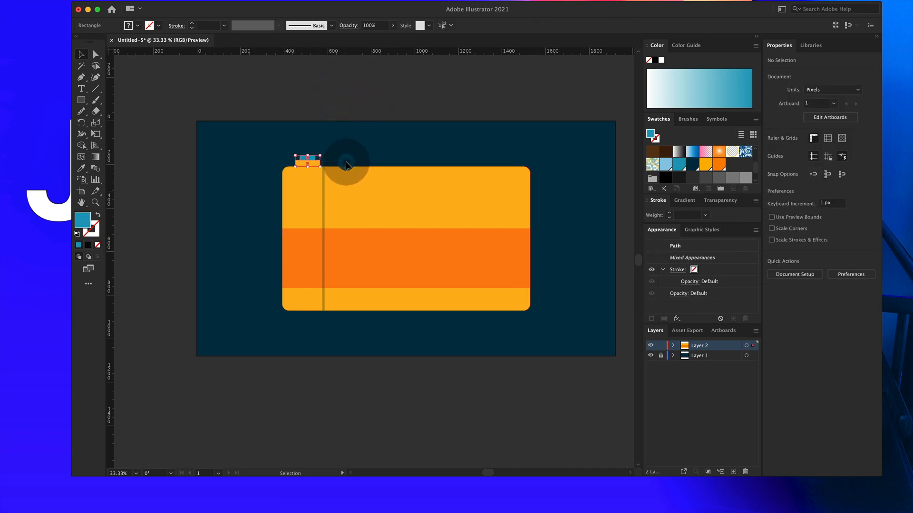
{"action": "key", "text": "alt"}
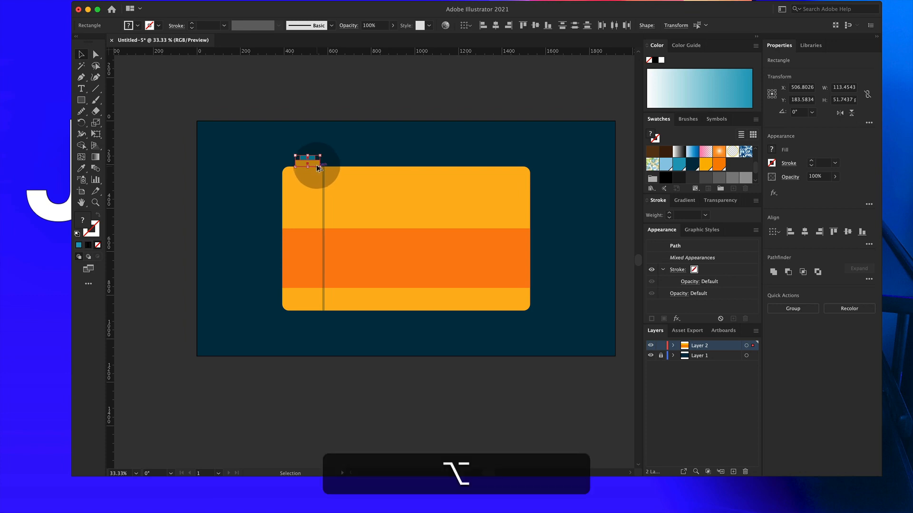
{"action": "left_click_drag", "start_coordinate": [315, 166], "coordinate": [466, 167]}
{"action": "key", "text": "shift"}
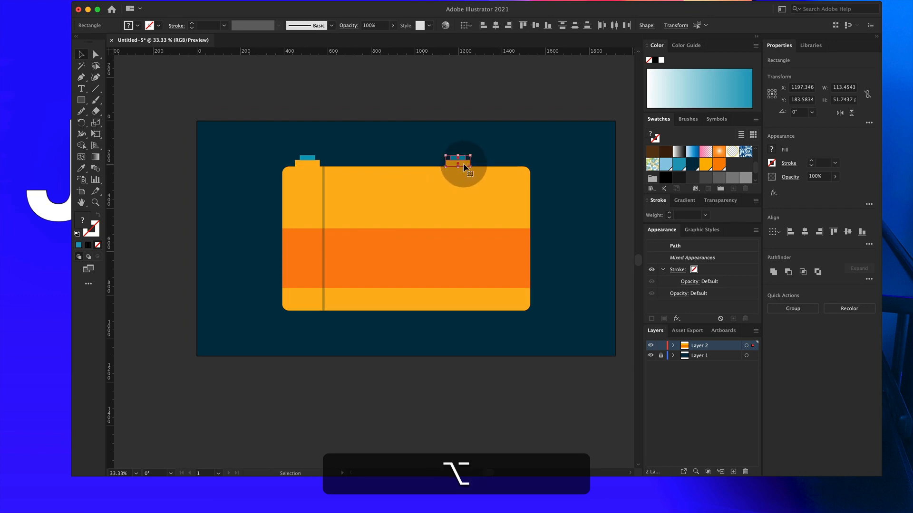
Place another copy of the button near the body's right corner and enlarge it proportionally to about 155 × 71 px.
{"action": "left_click_drag", "start_coordinate": [463, 164], "coordinate": [512, 161]}
{"action": "key", "text": "super+z"}
{"action": "key", "text": "shift"}
{"action": "left_click", "coordinate": [501, 141]}
{"action": "key", "text": "super+z"}
{"action": "left_click", "coordinate": [549, 150]}
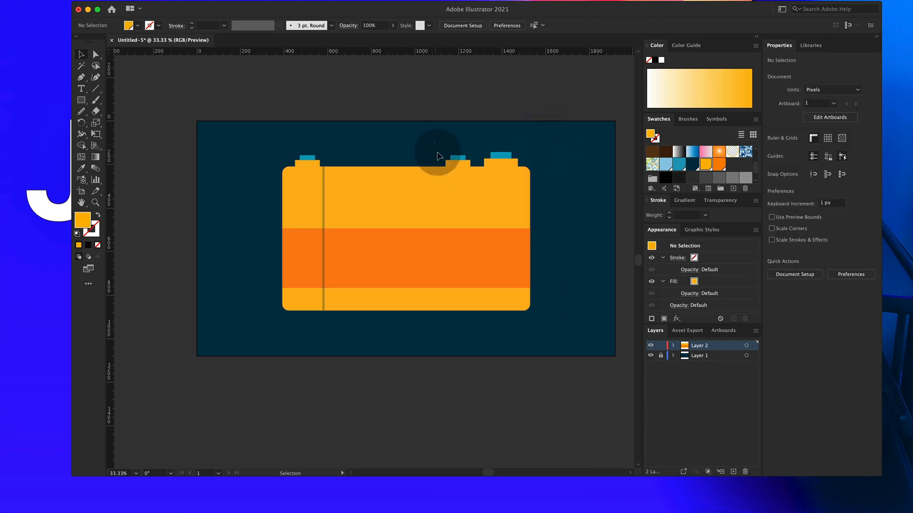
Shift the middle button right to about X 1203 px and scale the rightmost button down to about 125 × 57 px.
{"action": "left_click_drag", "start_coordinate": [434, 142], "coordinate": [475, 164]}
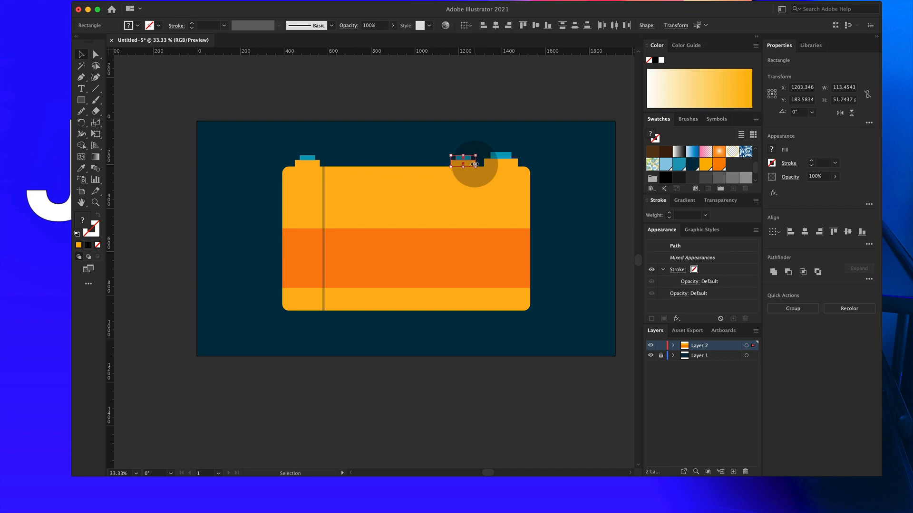
{"action": "left_click", "coordinate": [550, 148]}
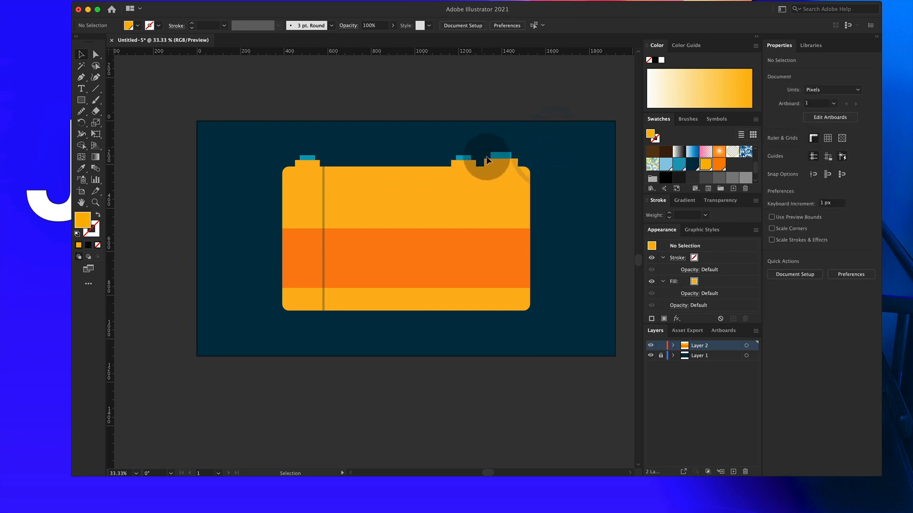
{"action": "left_click_drag", "start_coordinate": [541, 167], "coordinate": [540, 166]}
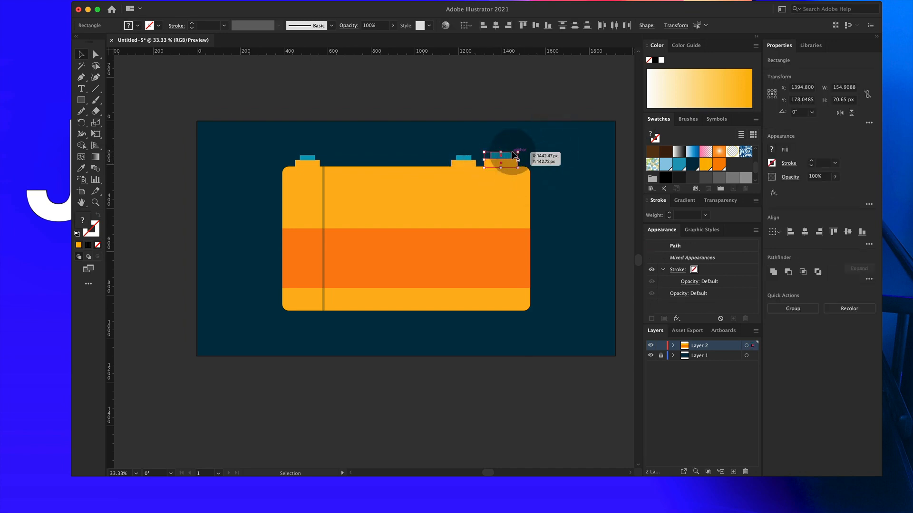
{"action": "key", "text": "shift"}
{"action": "left_click_drag", "start_coordinate": [519, 152], "coordinate": [513, 156]}
{"action": "left_click", "coordinate": [541, 151]}
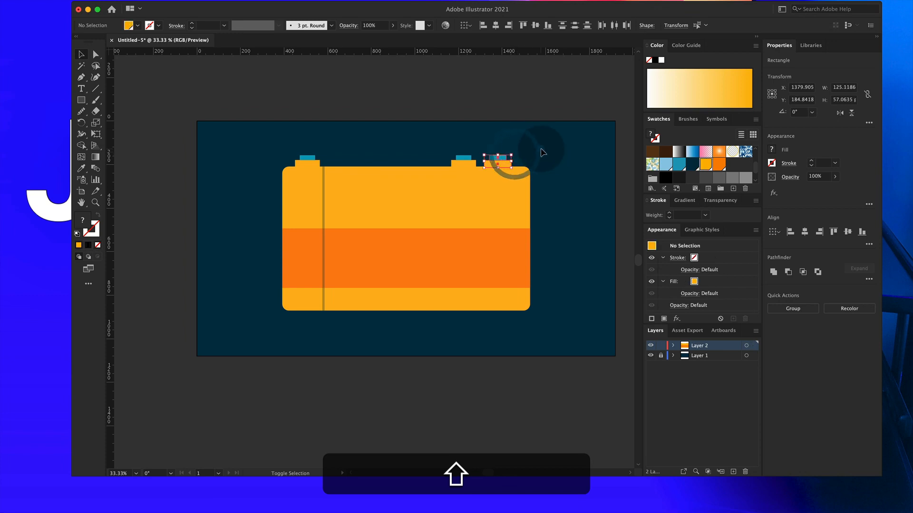
{"action": "left_click", "coordinate": [503, 160]}
{"action": "left_click", "coordinate": [594, 186]}
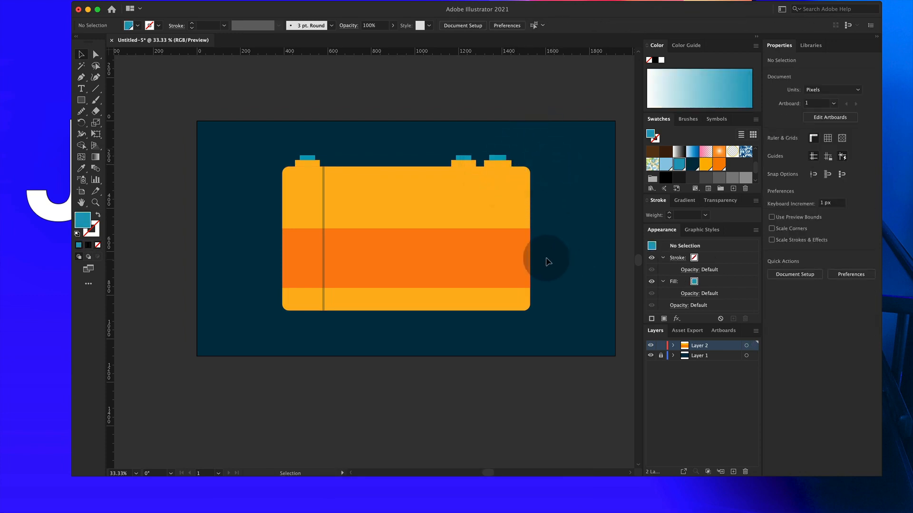
Scale the middle button down to about 92 × 42 px and lower it 3 px onto the body's top edge.
{"action": "left_click", "coordinate": [477, 162]}
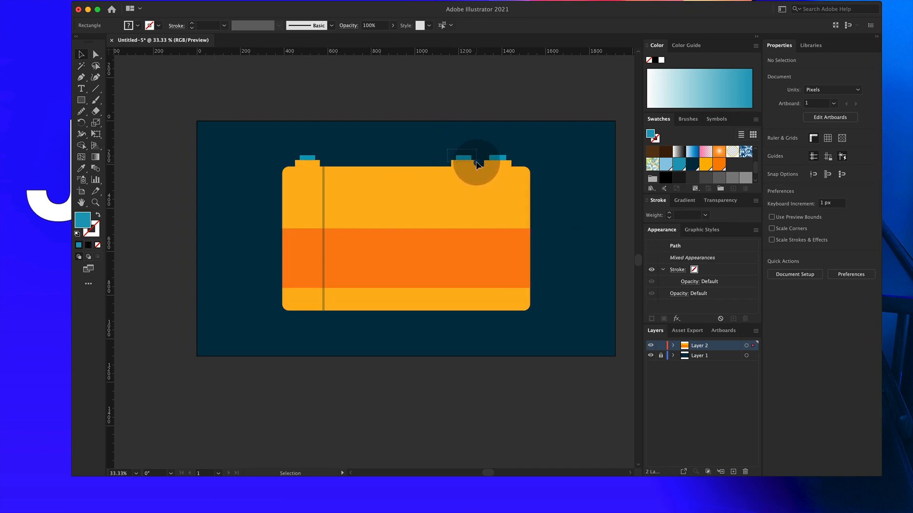
{"action": "left_click", "coordinate": [451, 163], "text": "shift"}
{"action": "left_click_drag", "start_coordinate": [450, 162], "coordinate": [456, 162]}
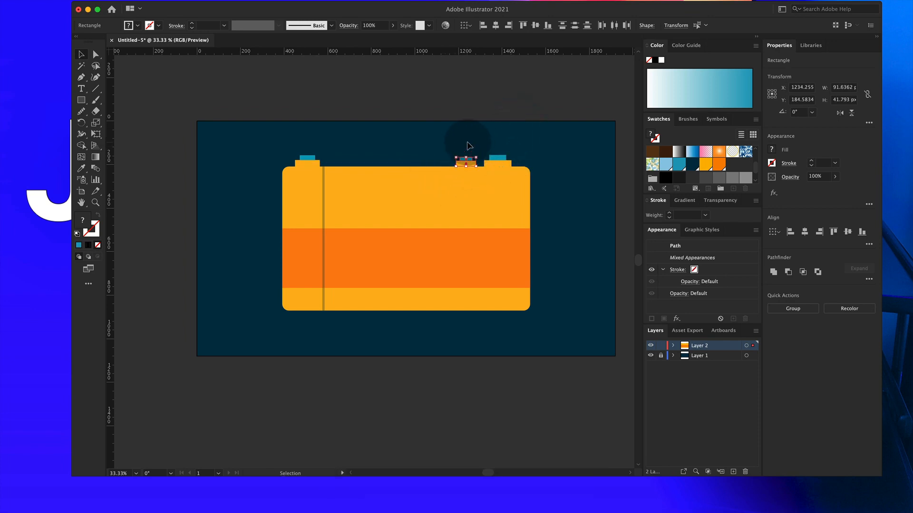
{"action": "left_click", "coordinate": [479, 101]}
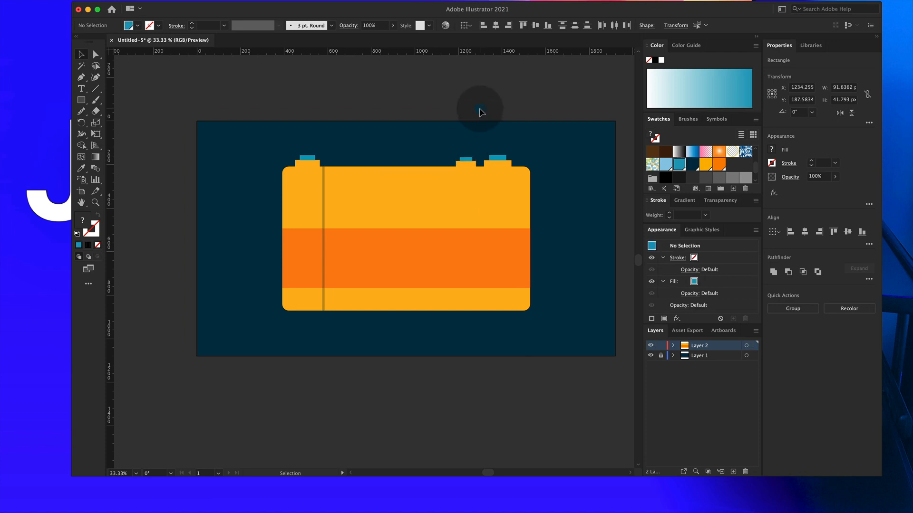
{"action": "scroll", "coordinate": [481, 264], "scroll_direction": "down", "scroll_amount": 1}
{"action": "scroll", "coordinate": [481, 264], "scroll_direction": "up", "scroll_amount": 1}
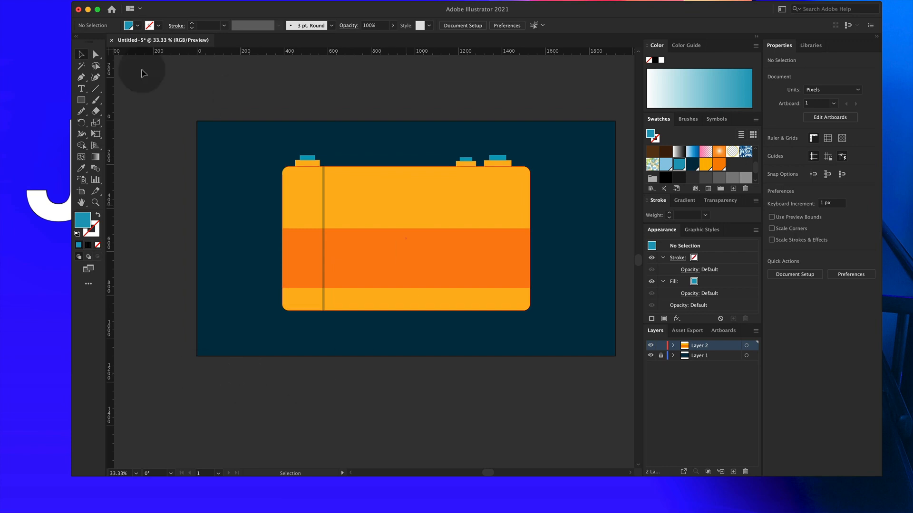
Draw a teal rectangle about 290 × 120 px on the upper yellow band, just right of the shadow strip, and round its corners to 30 px.
{"action": "left_click", "coordinate": [82, 100]}
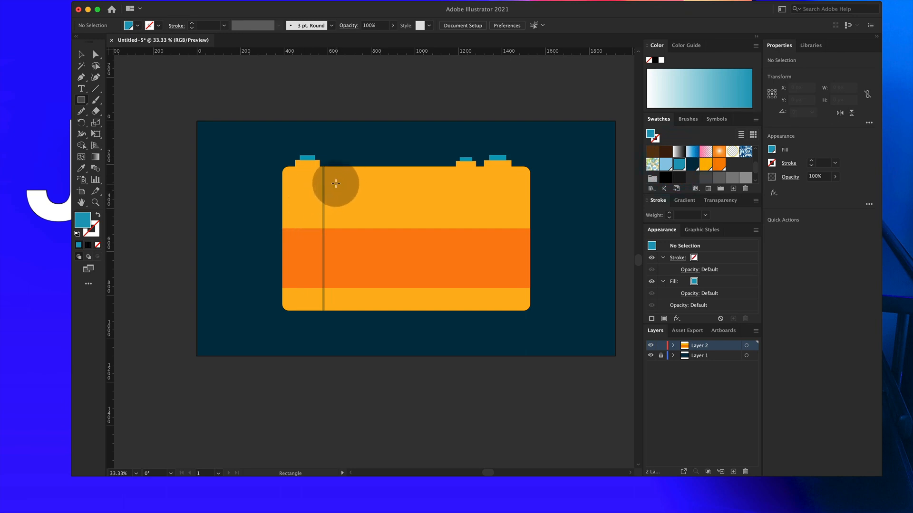
{"action": "left_click_drag", "start_coordinate": [334, 182], "coordinate": [397, 208]}
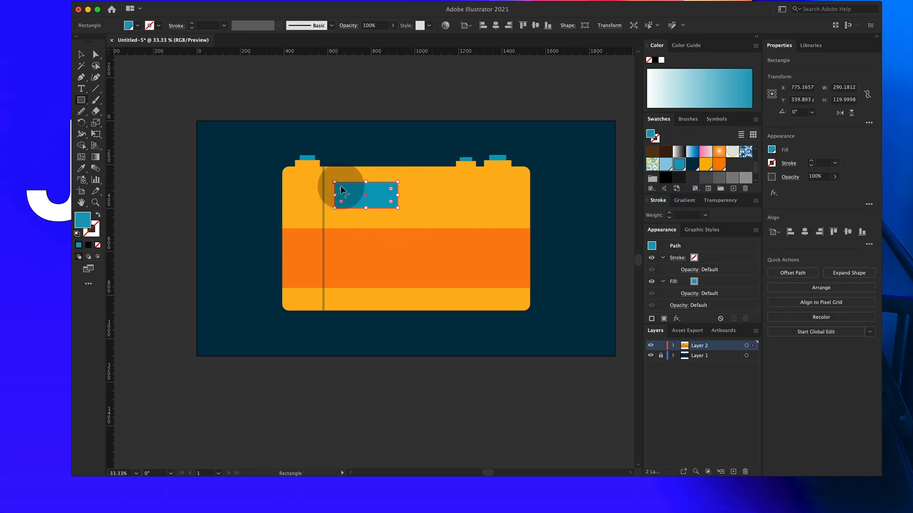
{"action": "left_click_drag", "start_coordinate": [341, 189], "coordinate": [340, 189]}
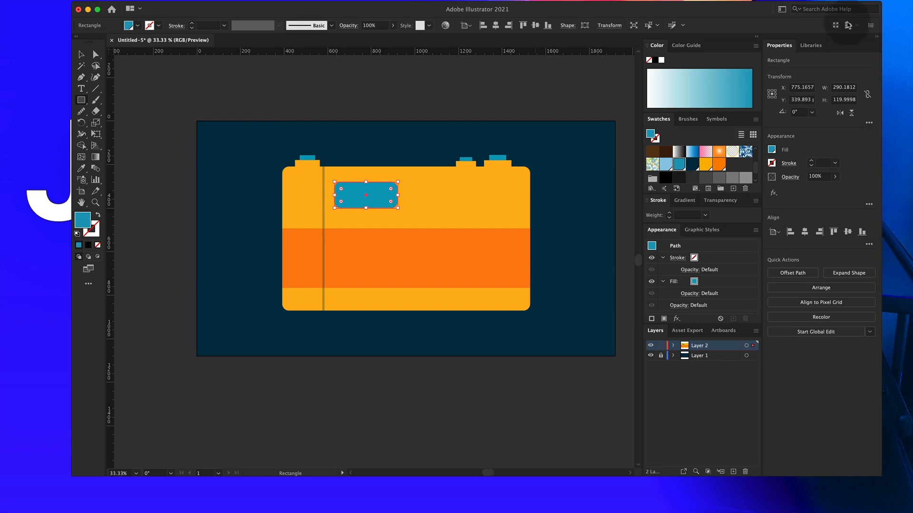
{"action": "left_click", "coordinate": [93, 54]}
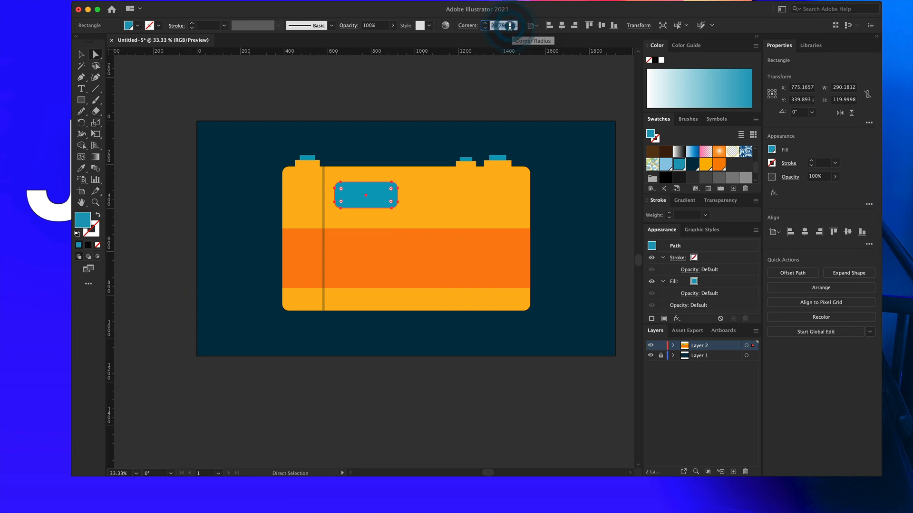
{"action": "type", "text": "30"}
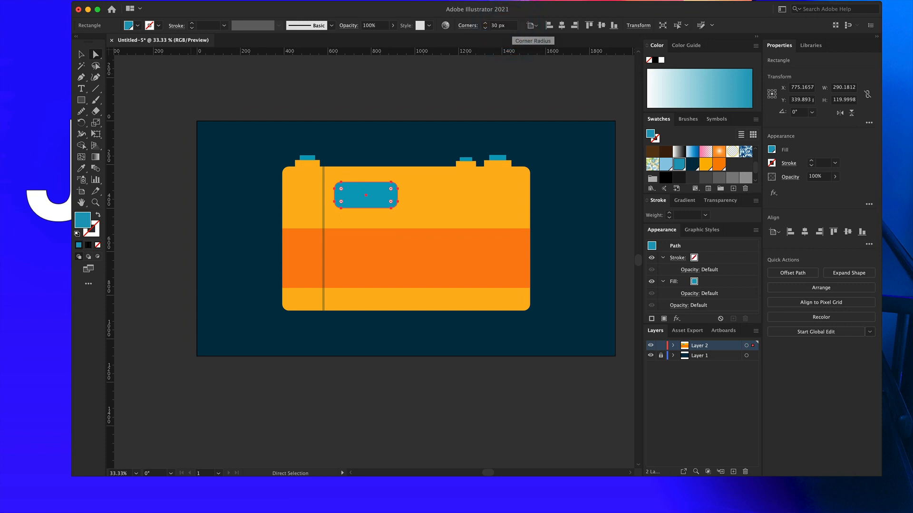
{"action": "left_click", "coordinate": [389, 94]}
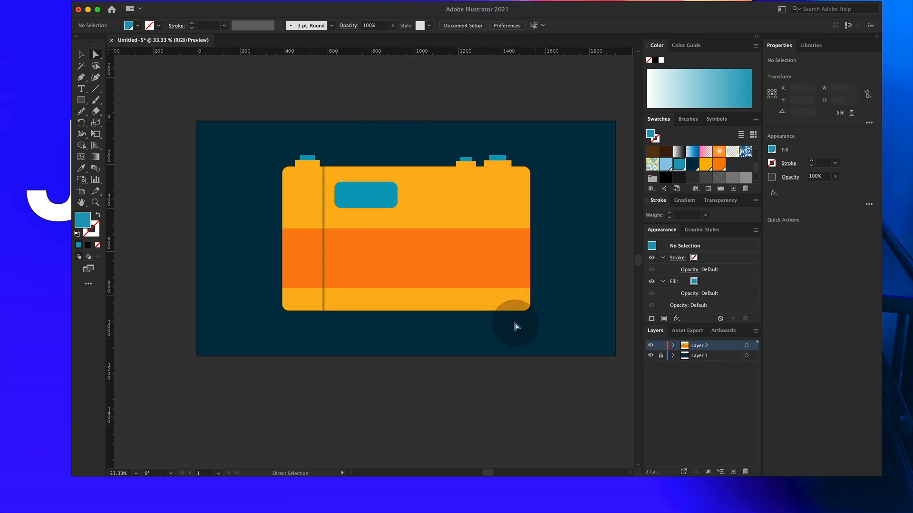
Draw a navy rectangle about 121 × 38 px inside the upper-left area of the teal window.
{"action": "left_click", "coordinate": [82, 100]}
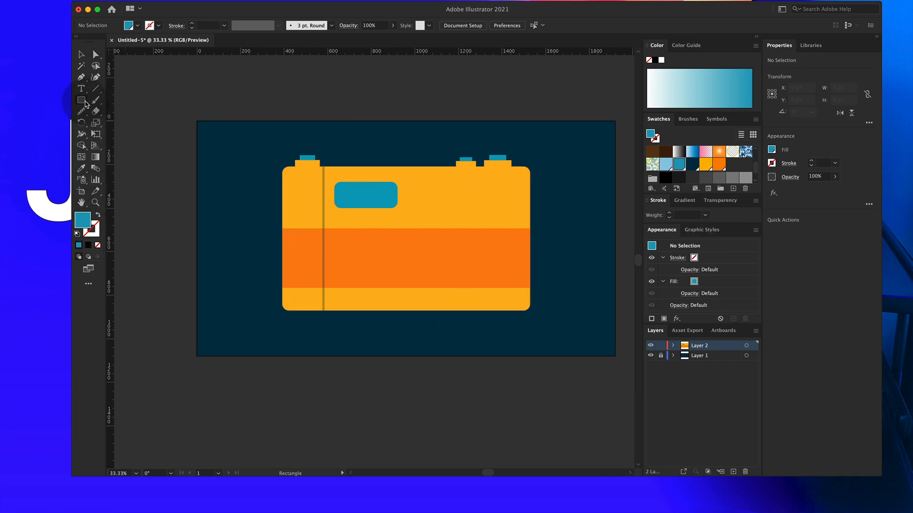
{"action": "left_click", "coordinate": [692, 164]}
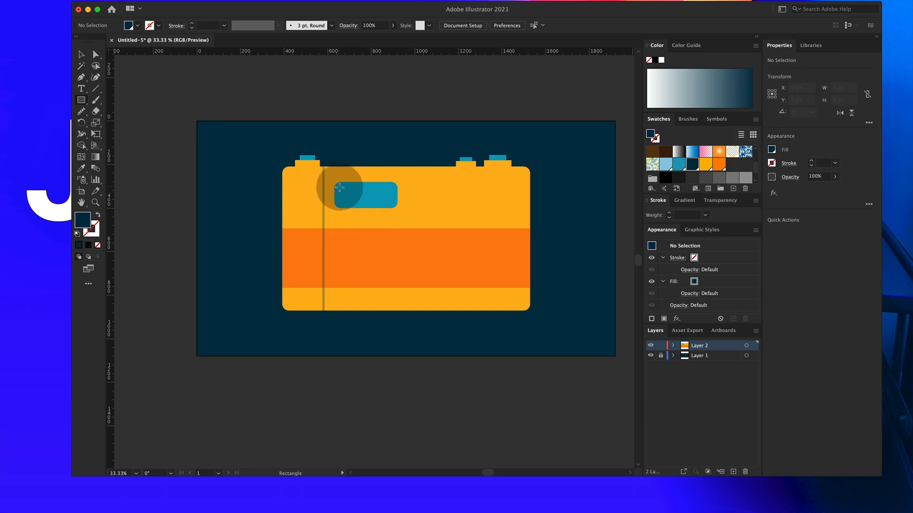
{"action": "left_click_drag", "start_coordinate": [340, 189], "coordinate": [367, 196]}
{"action": "key", "text": "a"}
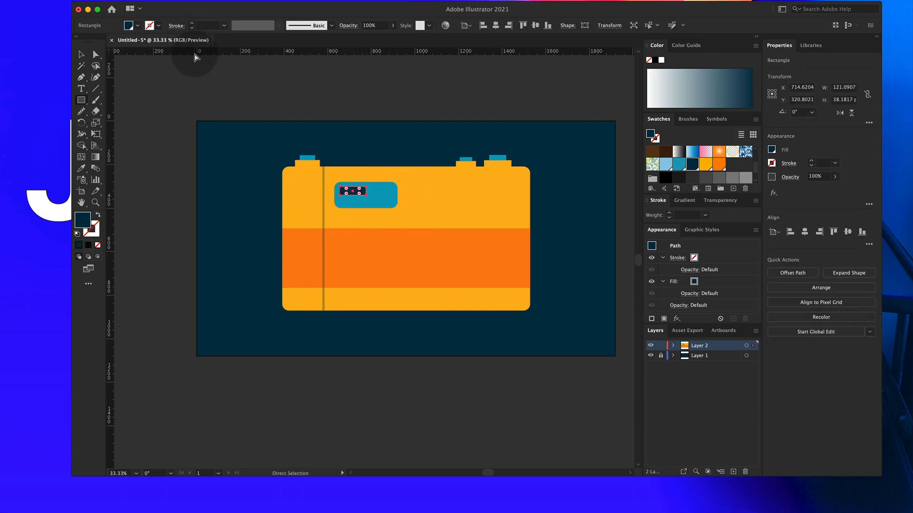
{"action": "key", "text": "m"}
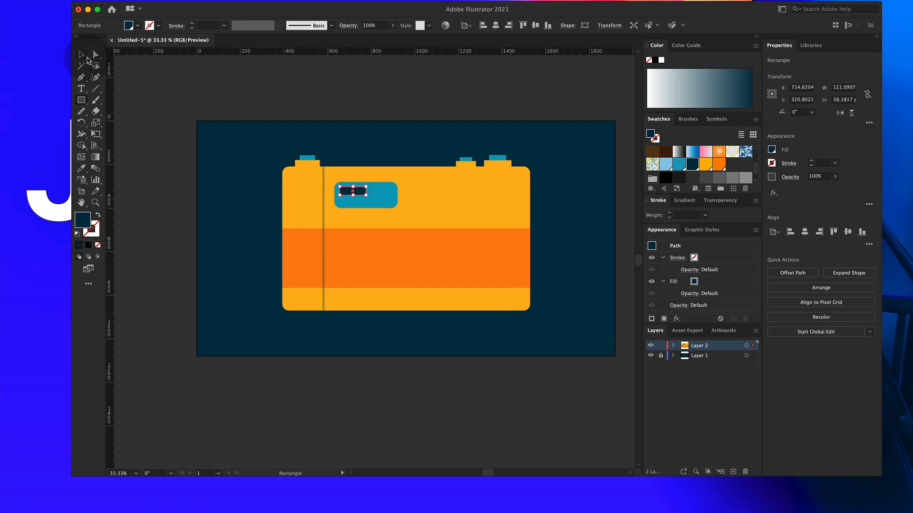
{"action": "left_click", "coordinate": [82, 55]}
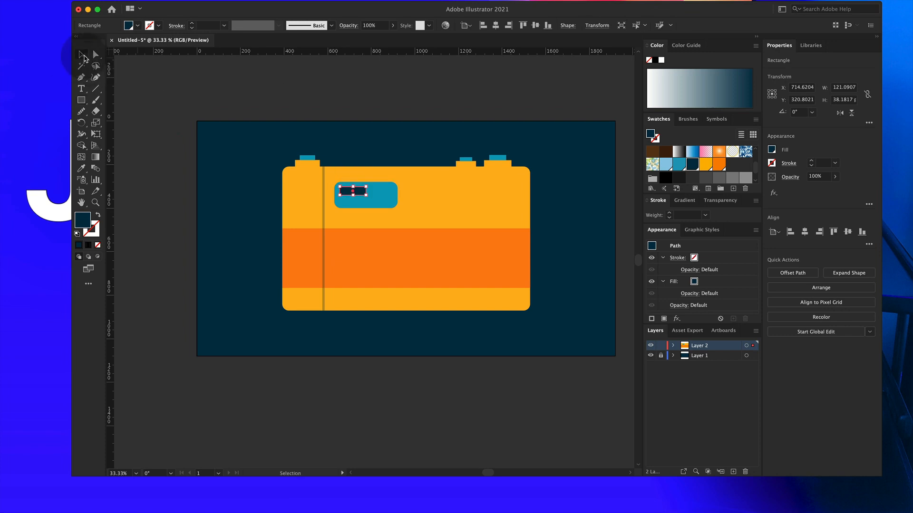
{"action": "left_click", "coordinate": [255, 107]}
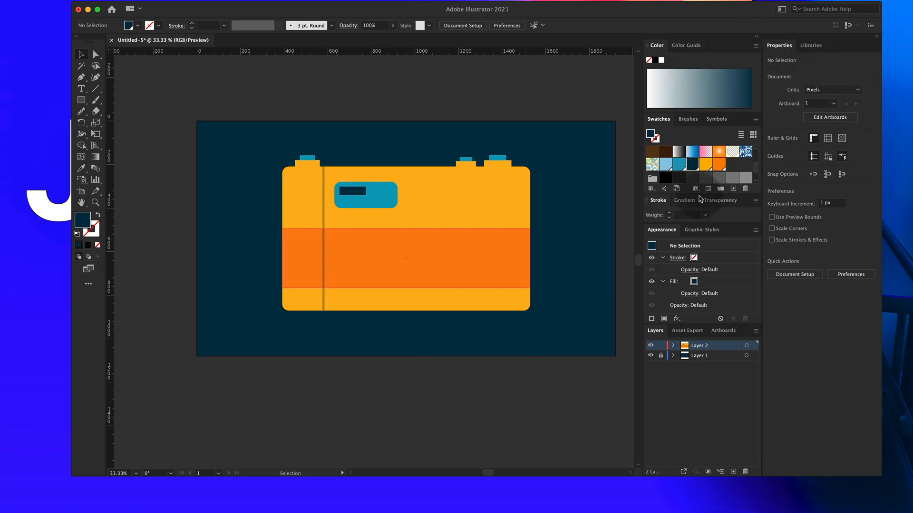
Draw a navy lens circle about 487 px in diameter on the body, centred at about X 1188, Y 583 px.
{"action": "left_click", "coordinate": [516, 333]}
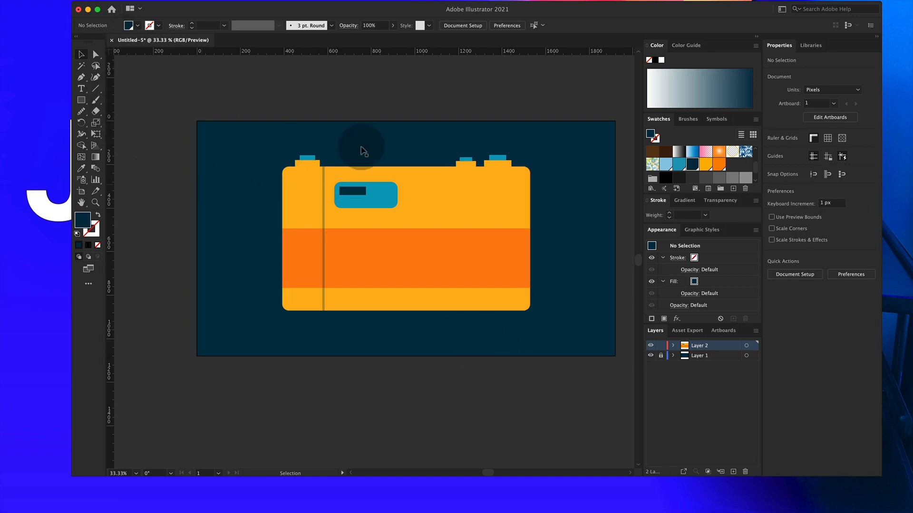
{"action": "left_click_drag", "start_coordinate": [83, 103], "coordinate": [124, 116]}
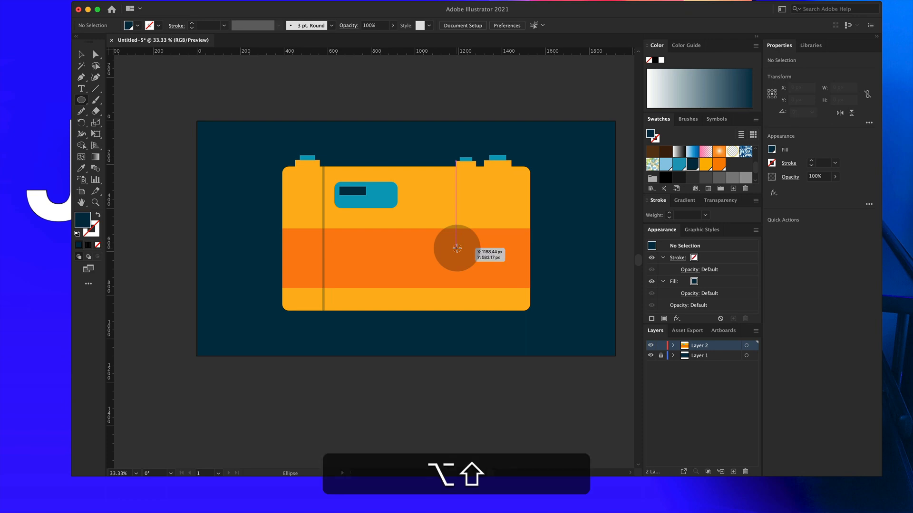
{"action": "left_click_drag", "start_coordinate": [457, 248], "coordinate": [498, 196]}
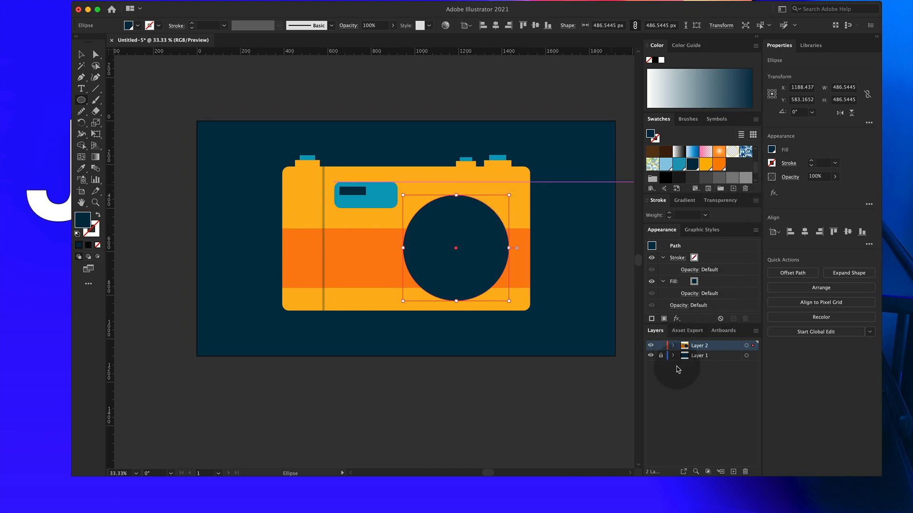
Expand Layer 2 to list its objects and set the Layers panel's row size to Large.
{"action": "left_click", "coordinate": [672, 348]}
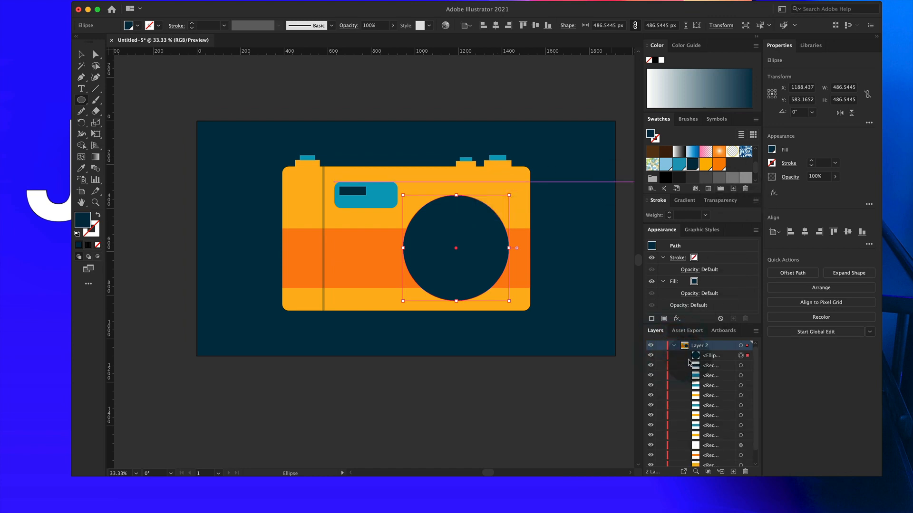
{"action": "left_click", "coordinate": [704, 357]}
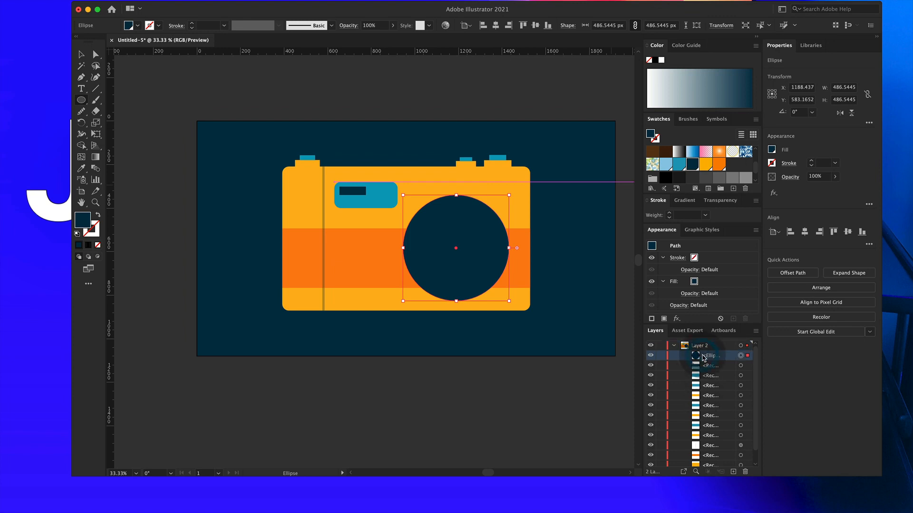
{"action": "left_click", "coordinate": [754, 333]}
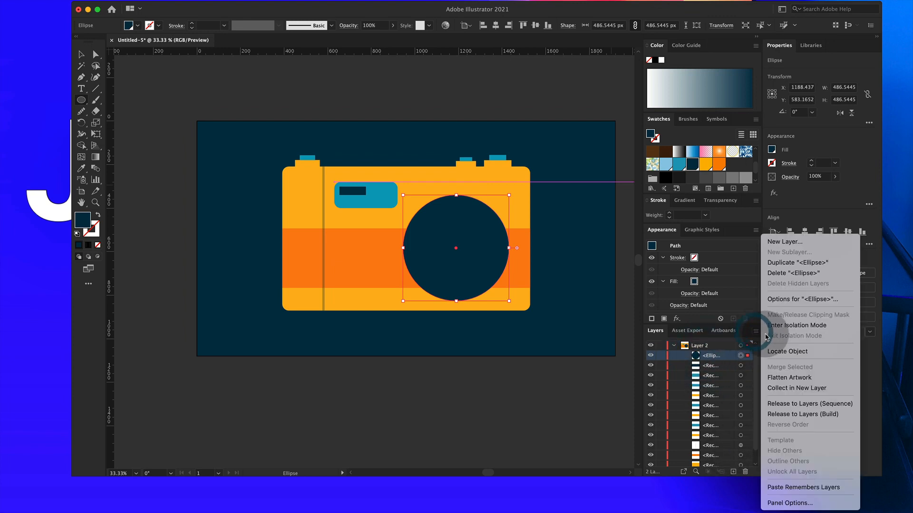
{"action": "left_click", "coordinate": [793, 504]}
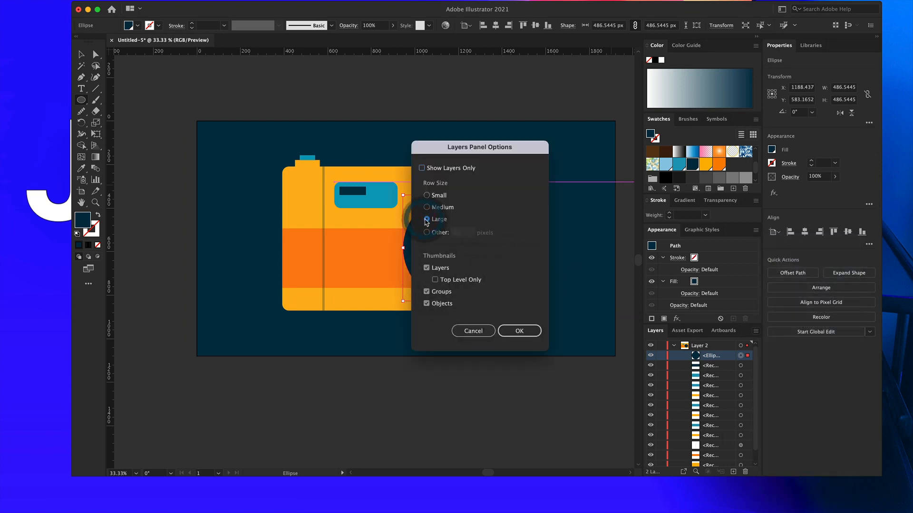
{"action": "left_click", "coordinate": [523, 332]}
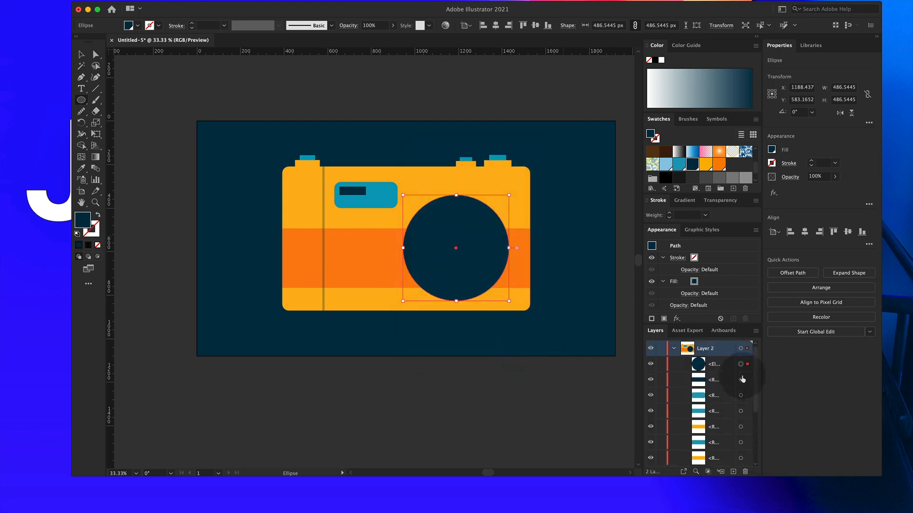
Paste a copy of the lens circle in front, shrink it about its centre to about 432 px, and fill it light blue.
{"action": "left_click", "coordinate": [719, 366]}
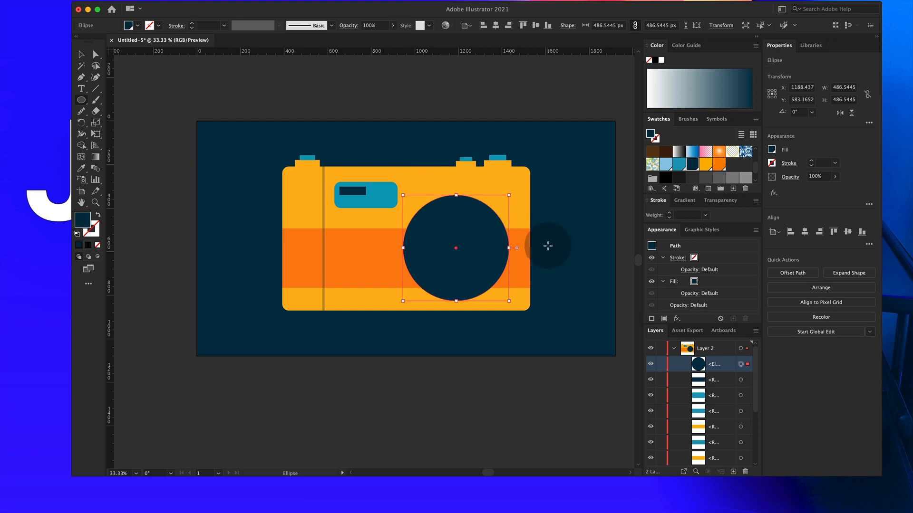
{"action": "key", "text": "super"}
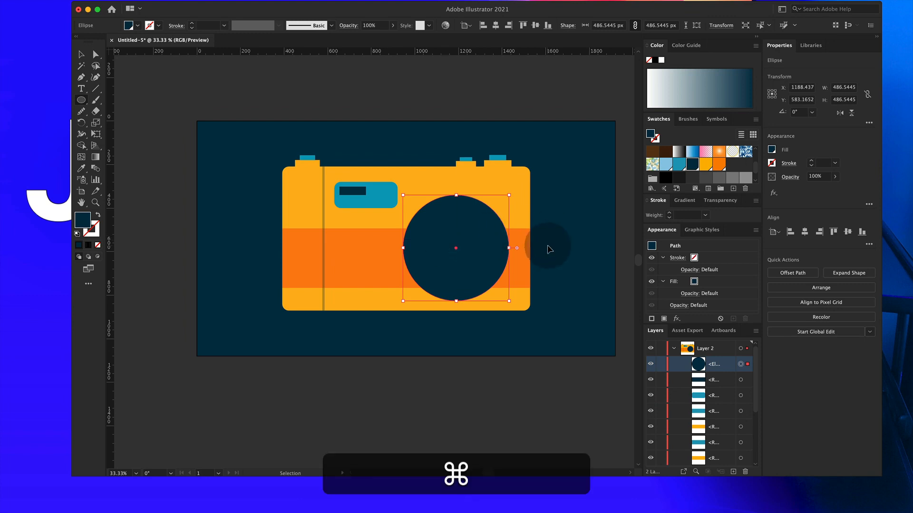
{"action": "key", "text": "super+c"}
{"action": "key", "text": "super+f"}
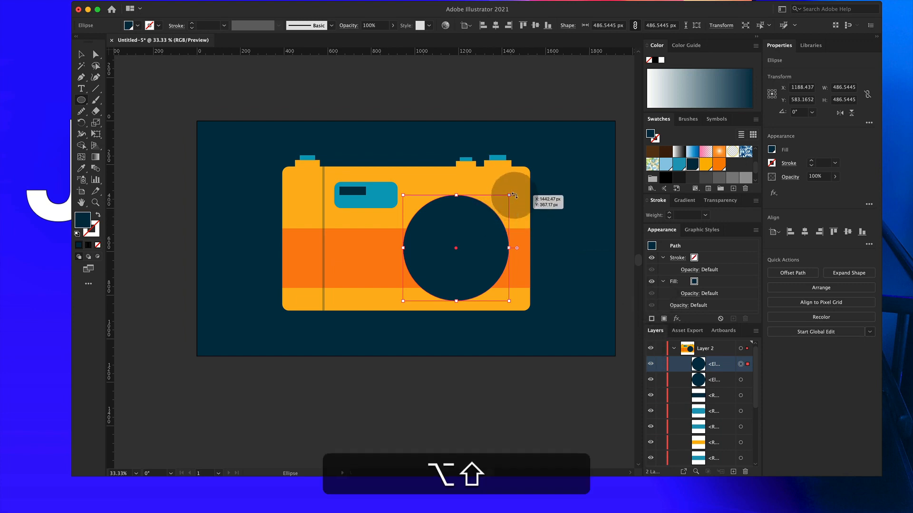
{"action": "left_click_drag", "start_coordinate": [509, 195], "coordinate": [505, 203]}
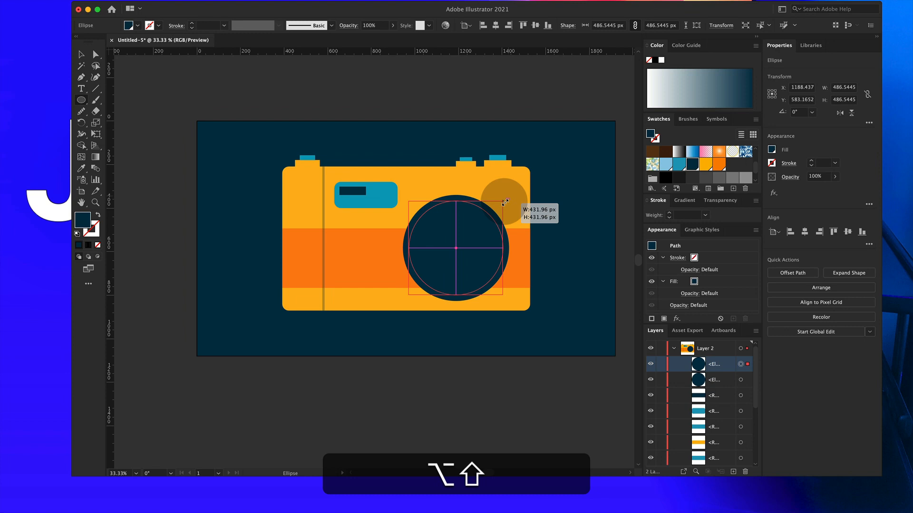
{"action": "left_click_drag", "start_coordinate": [505, 202], "coordinate": [505, 203]}
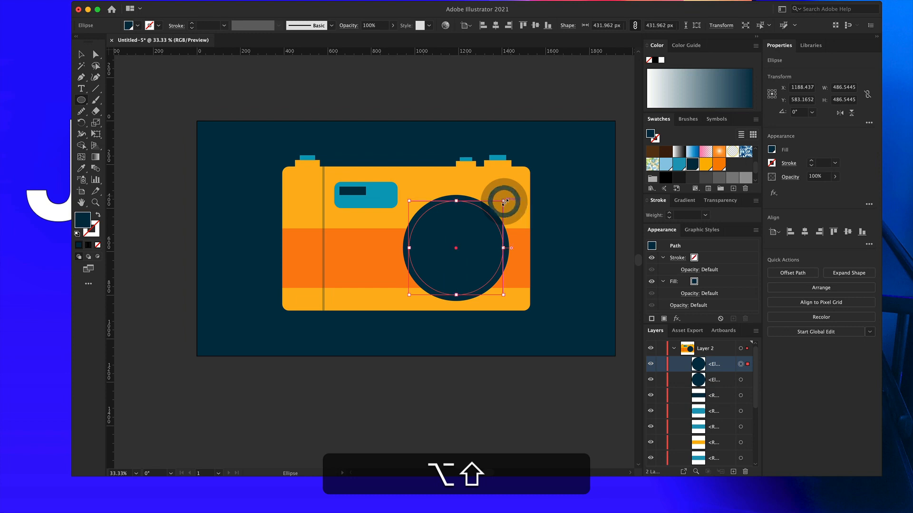
{"action": "left_click", "coordinate": [667, 164]}
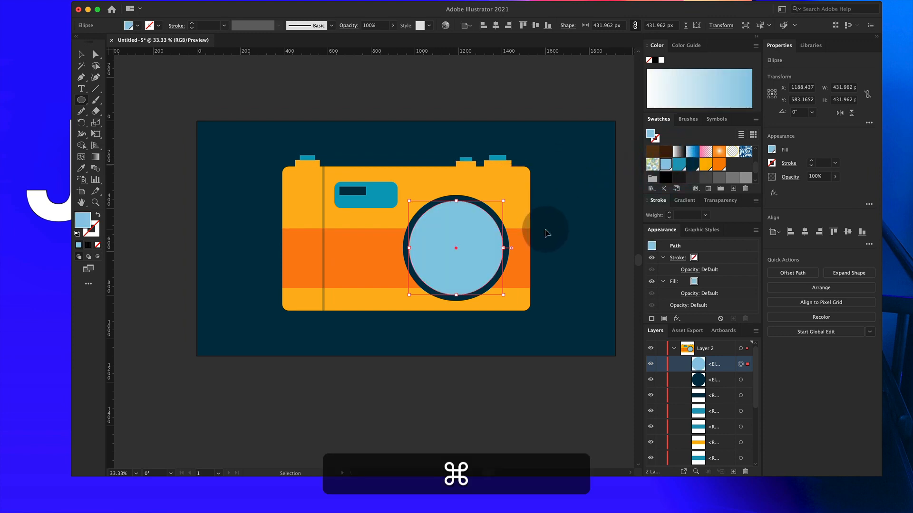
Paste a copy of the light blue circle in front, shrink it concentrically to about 398 px, and fill it teal.
{"action": "key", "text": "super+c"}
{"action": "key", "text": "super+f"}
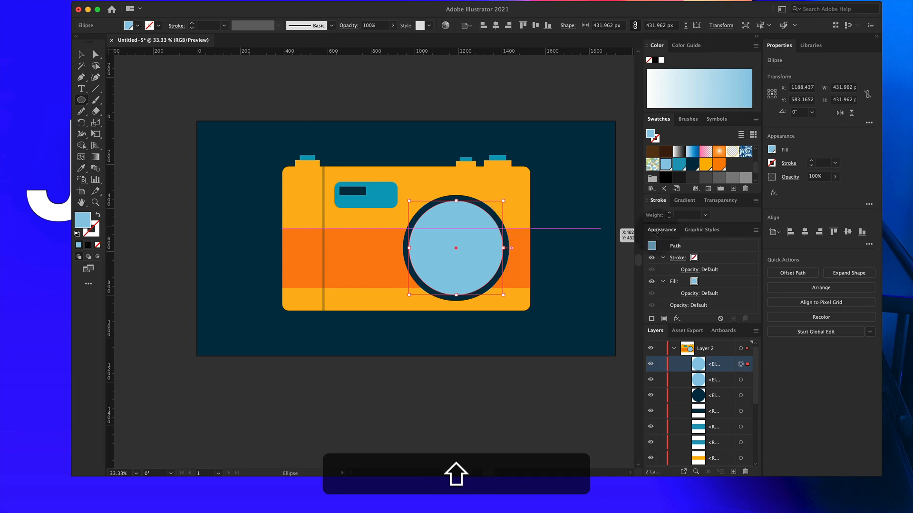
{"action": "left_click_drag", "start_coordinate": [503, 204], "coordinate": [500, 205]}
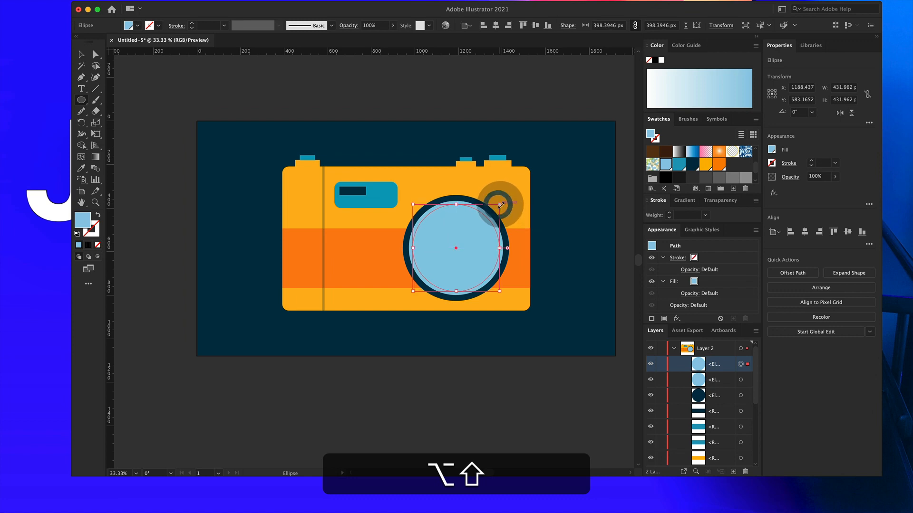
{"action": "left_click", "coordinate": [679, 166]}
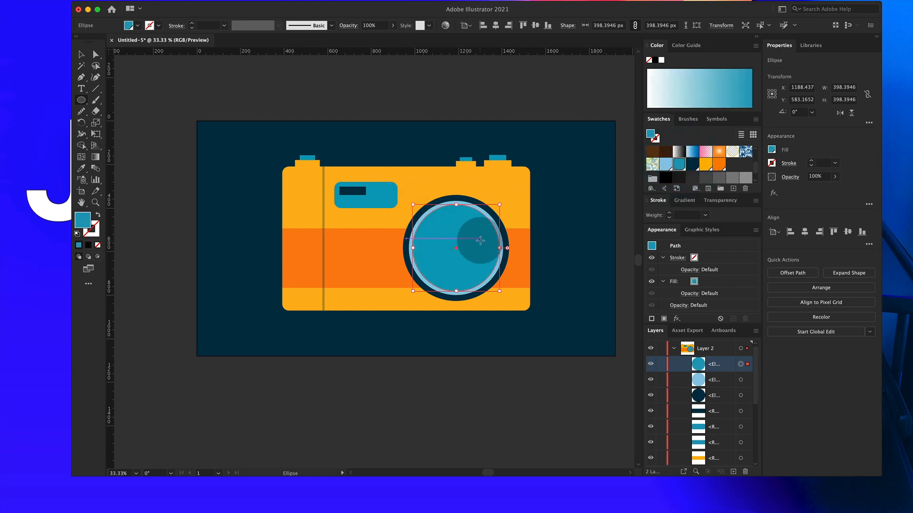
Paste a copy of the teal circle in front, shrink it concentrically to about 383 px, and fill it navy.
{"action": "key", "text": "super+c"}
{"action": "key", "text": "super+f"}
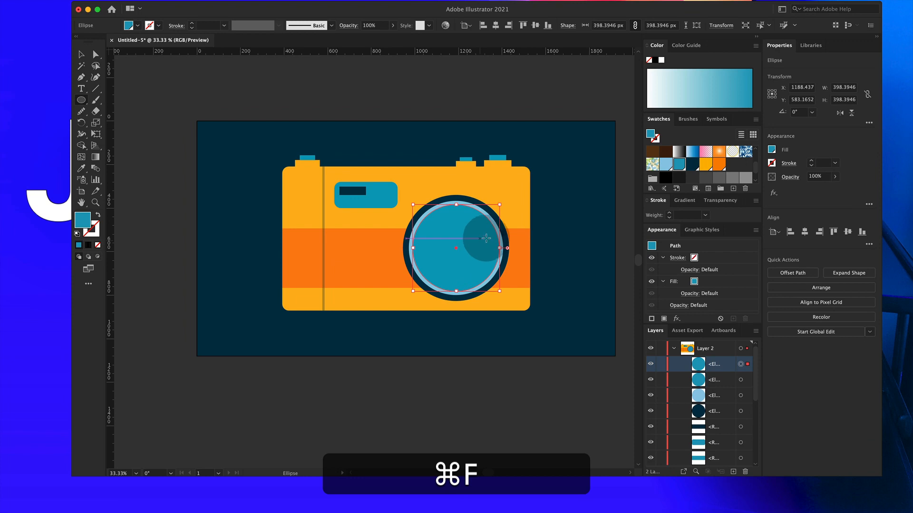
{"action": "key", "text": "shift"}
{"action": "key", "text": "alt"}
{"action": "left_click_drag", "start_coordinate": [499, 205], "coordinate": [498, 206]}
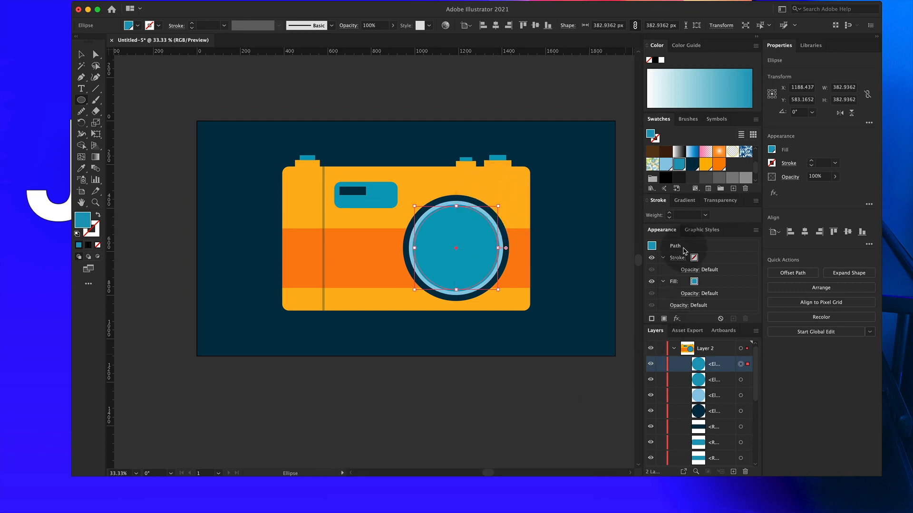
{"action": "left_click", "coordinate": [692, 164]}
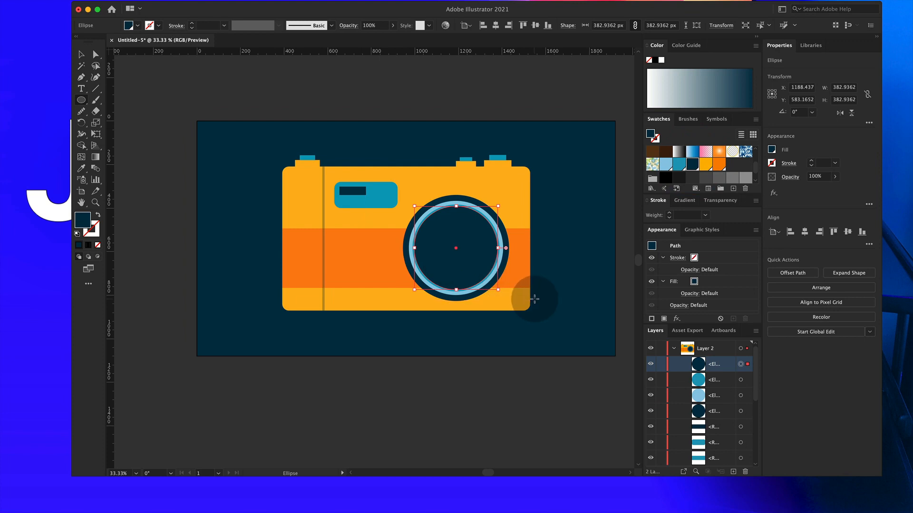
Paste a copy of the inner navy circle in front, shrink it concentrically to about 326 px, and fill it teal.
{"action": "key", "text": "alt"}
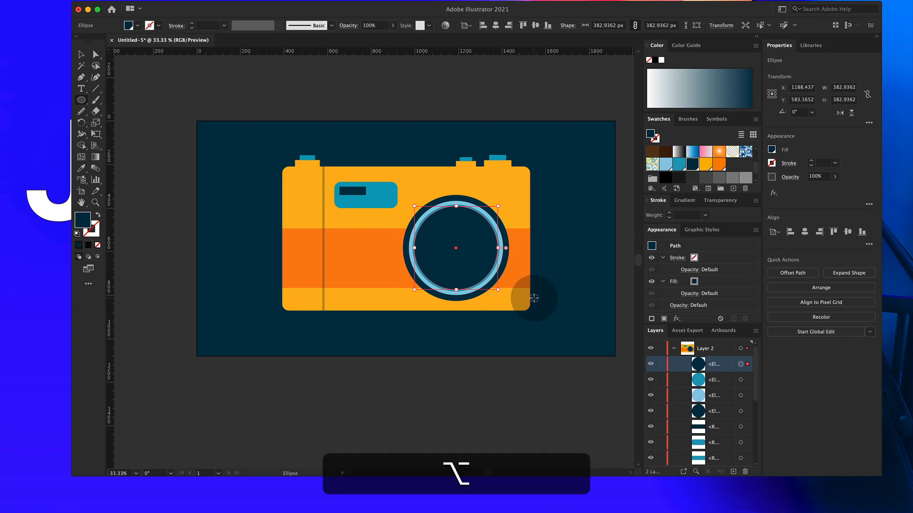
{"action": "key", "text": "super+c"}
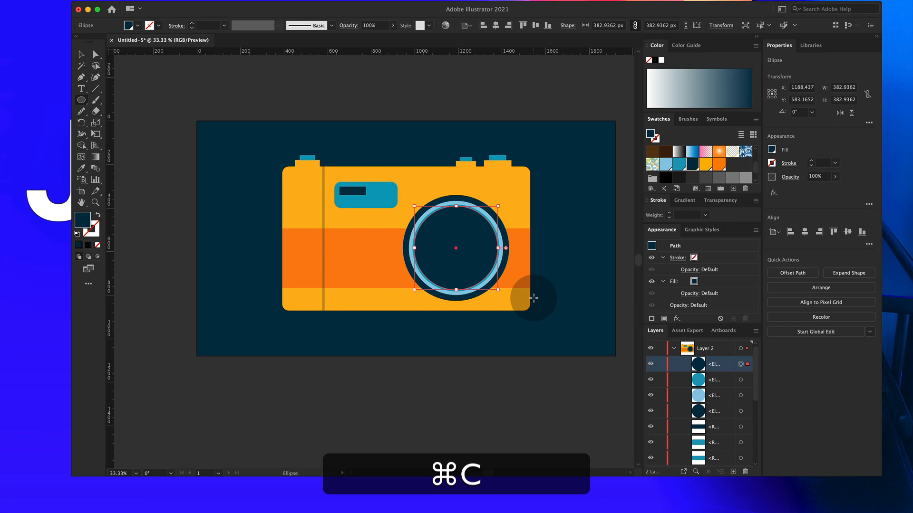
{"action": "key", "text": "super+f"}
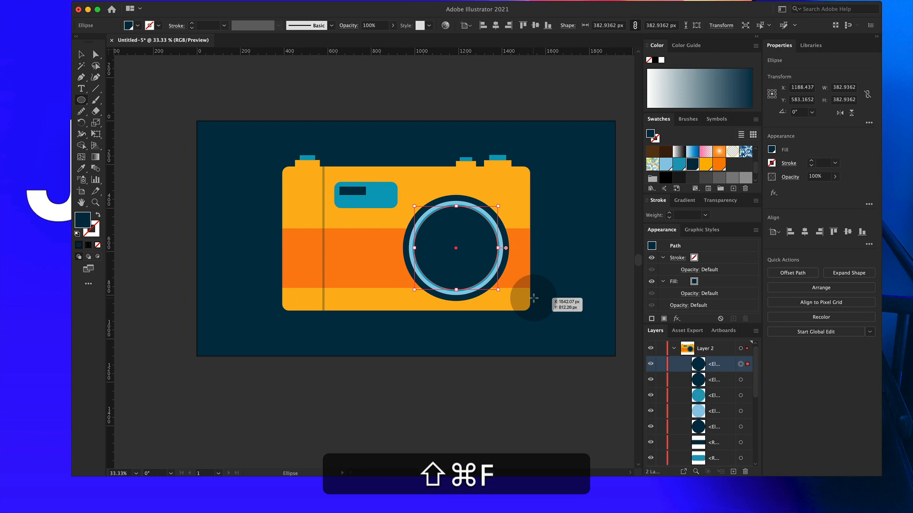
{"action": "left_click_drag", "start_coordinate": [515, 247], "coordinate": [492, 213]}
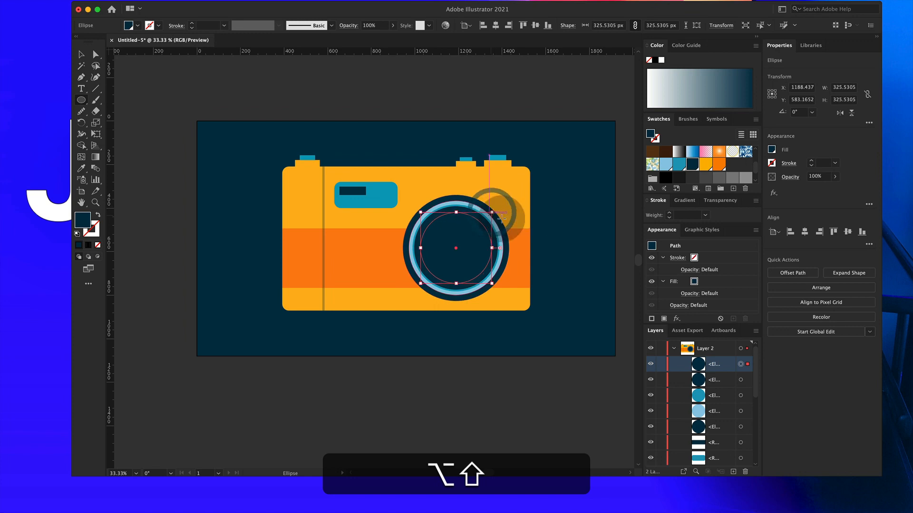
{"action": "left_click", "coordinate": [677, 166]}
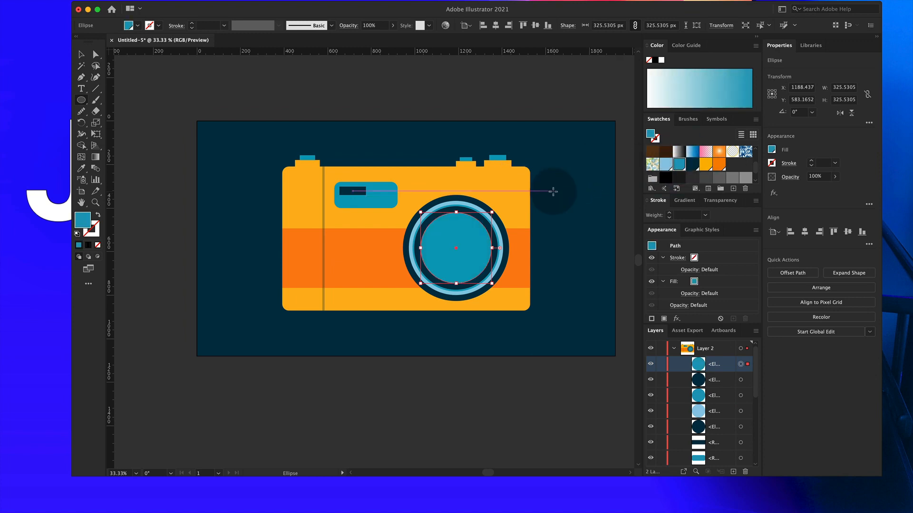
Paste a copy of the new teal circle in front, shrink it concentrically to about 258 px, and fill it navy.
{"action": "key", "text": "super+c"}
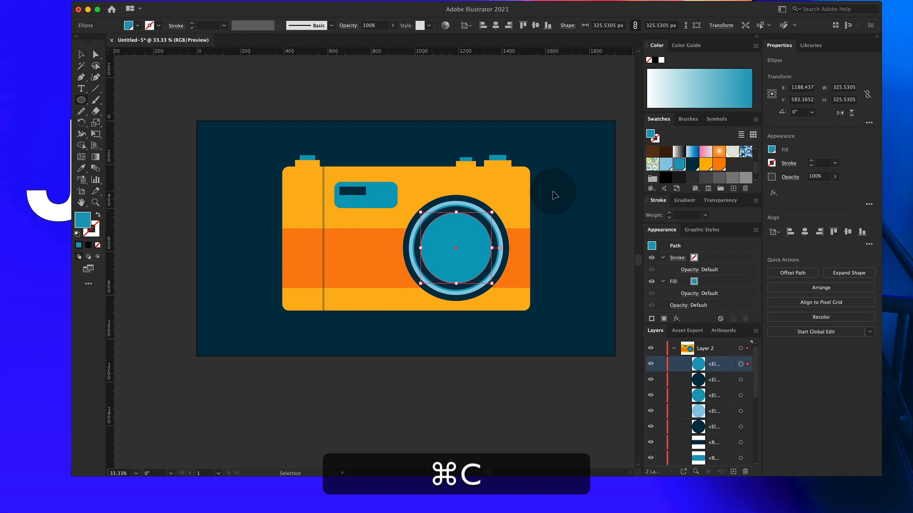
{"action": "key", "text": "super+f"}
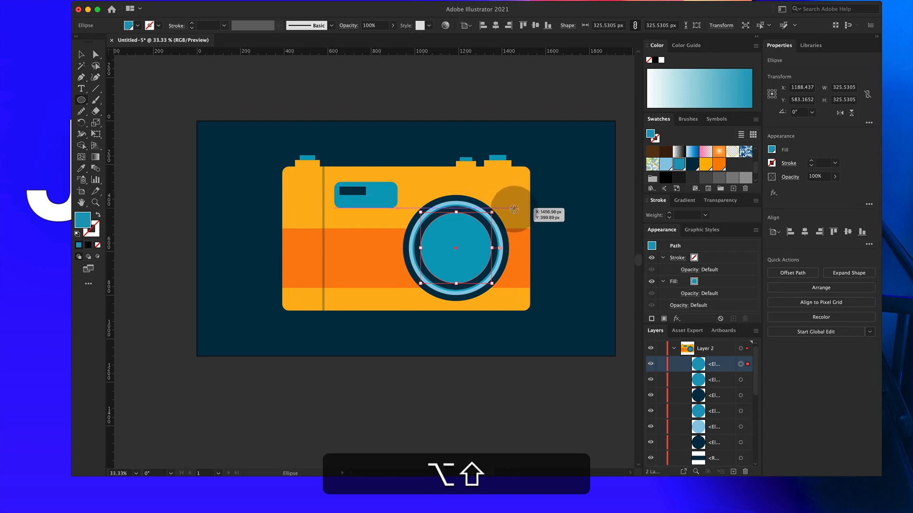
{"action": "left_click_drag", "start_coordinate": [492, 214], "coordinate": [483, 221]}
{"action": "left_click", "coordinate": [689, 165]}
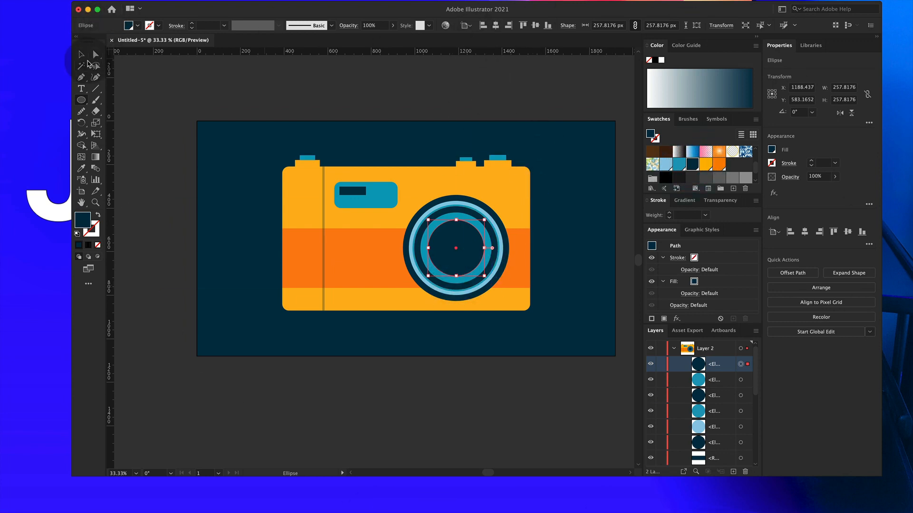
{"action": "left_click", "coordinate": [80, 54]}
{"action": "left_click", "coordinate": [241, 94]}
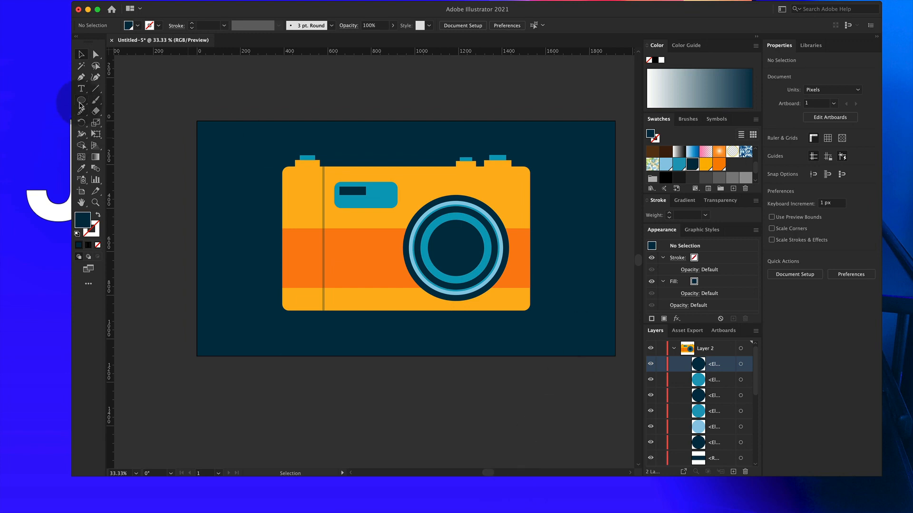
Draw a light blue highlight circle about 74 px wide in the upper right of the navy lens centre.
{"action": "left_click", "coordinate": [80, 101]}
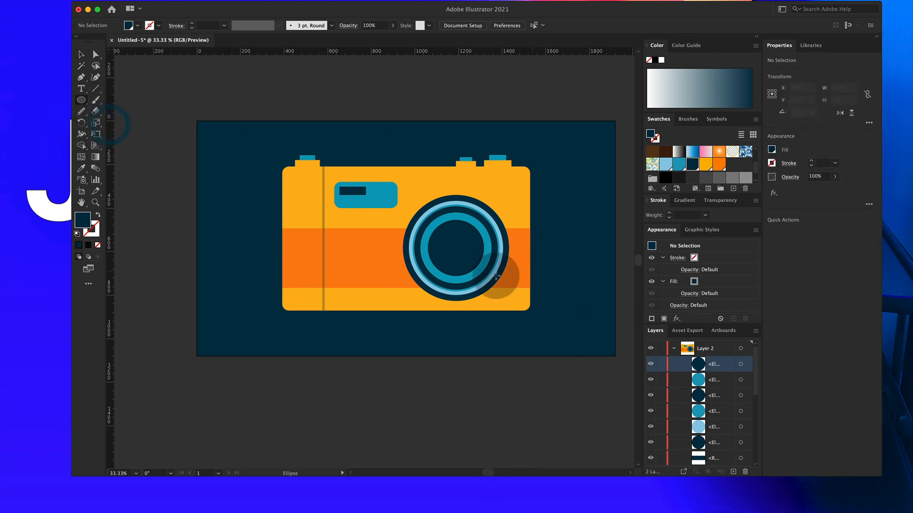
{"action": "left_click_drag", "start_coordinate": [462, 235], "coordinate": [475, 252]}
{"action": "key", "text": "shift"}
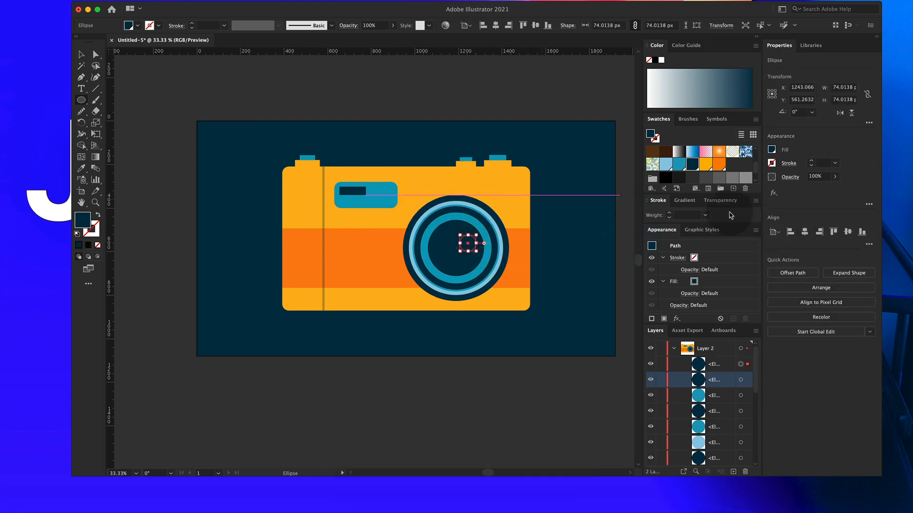
{"action": "left_click", "coordinate": [665, 164]}
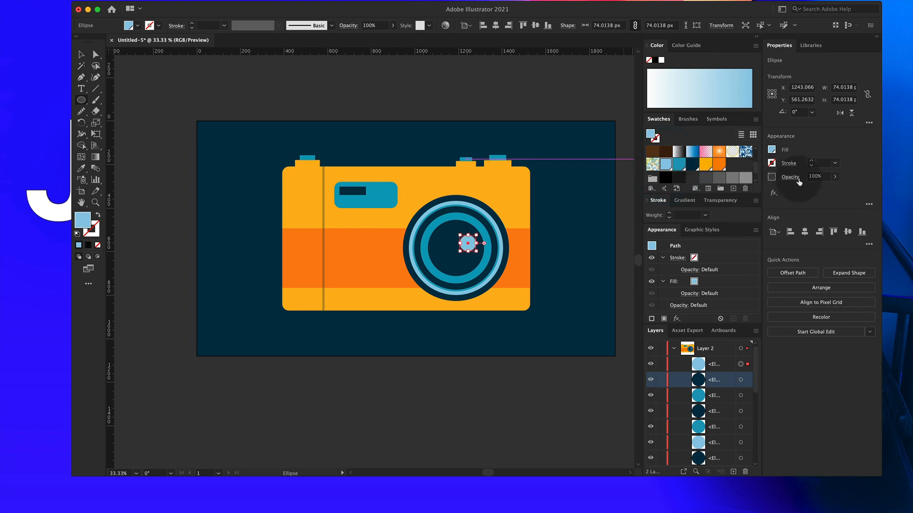
Lower the light blue highlight circle's opacity to 58%.
{"action": "left_click", "coordinate": [791, 177]}
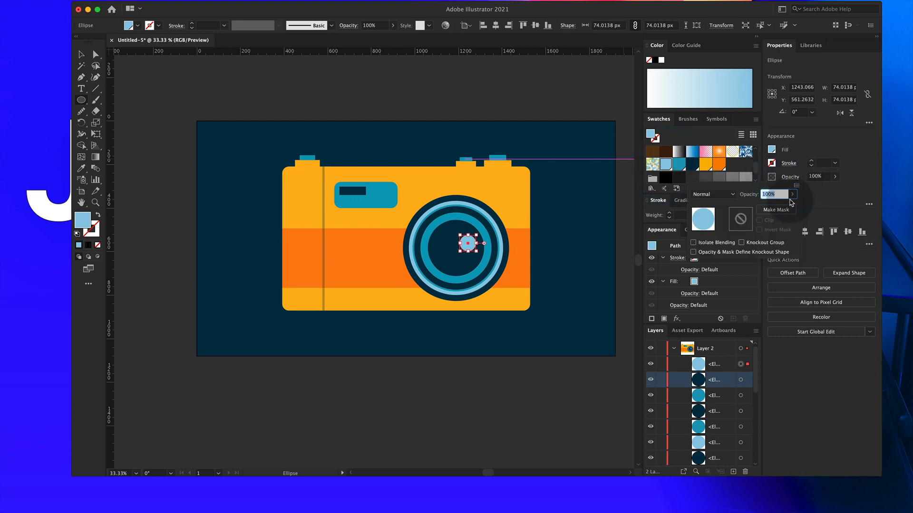
{"action": "left_click", "coordinate": [792, 195]}
{"action": "left_click_drag", "start_coordinate": [792, 206], "coordinate": [777, 209]}
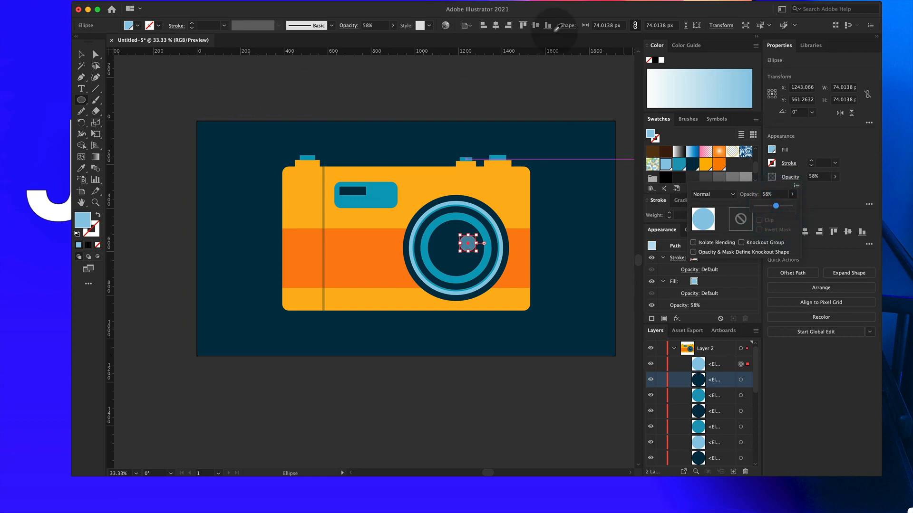
{"action": "left_click", "coordinate": [231, 94]}
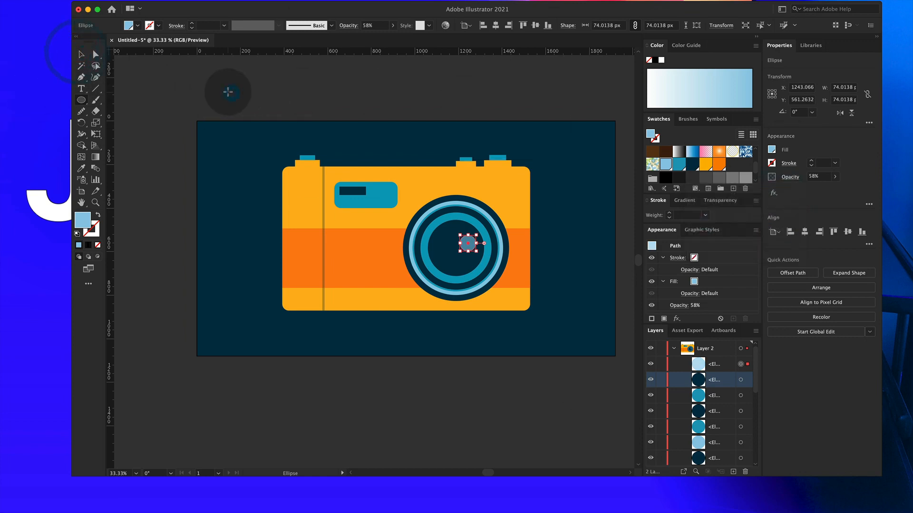
{"action": "left_click", "coordinate": [82, 53]}
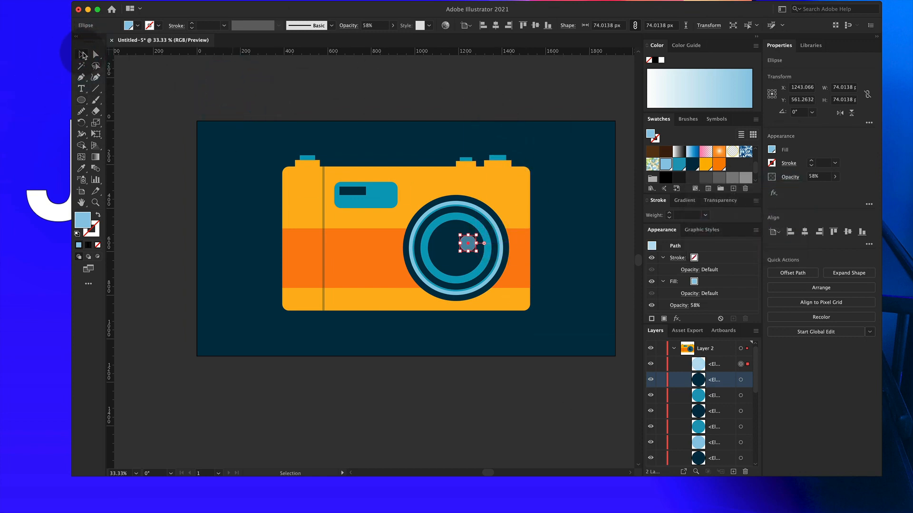
{"action": "left_click", "coordinate": [219, 90]}
Duplicate the highlight circle to the lower left of the lens centre and shrink the copy to about 33 px.
{"action": "left_click_drag", "start_coordinate": [476, 245], "coordinate": [453, 259]}
{"action": "key", "text": "alt"}
{"action": "key", "text": "shift"}
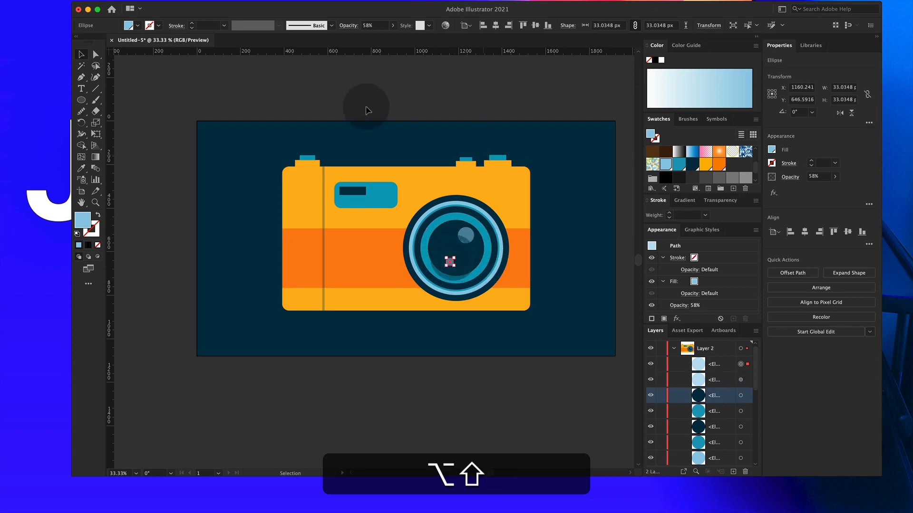
{"action": "left_click", "coordinate": [365, 103]}
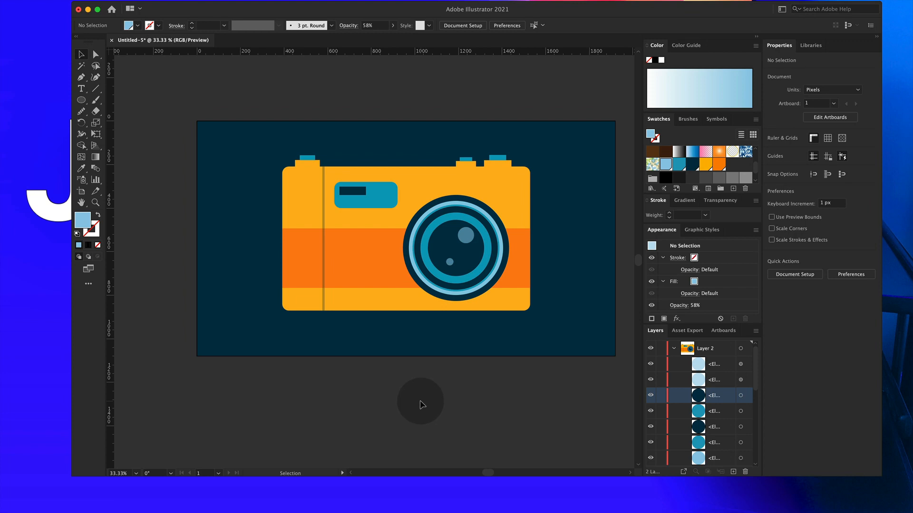
{"action": "scroll", "coordinate": [432, 338], "scroll_direction": "up", "scroll_amount": 1}
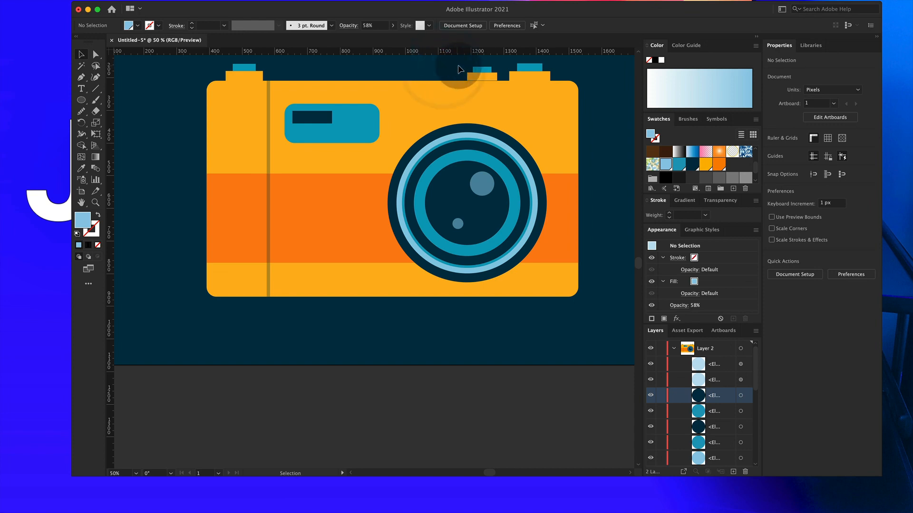
{"action": "left_click_drag", "start_coordinate": [456, 72], "coordinate": [499, 79]}
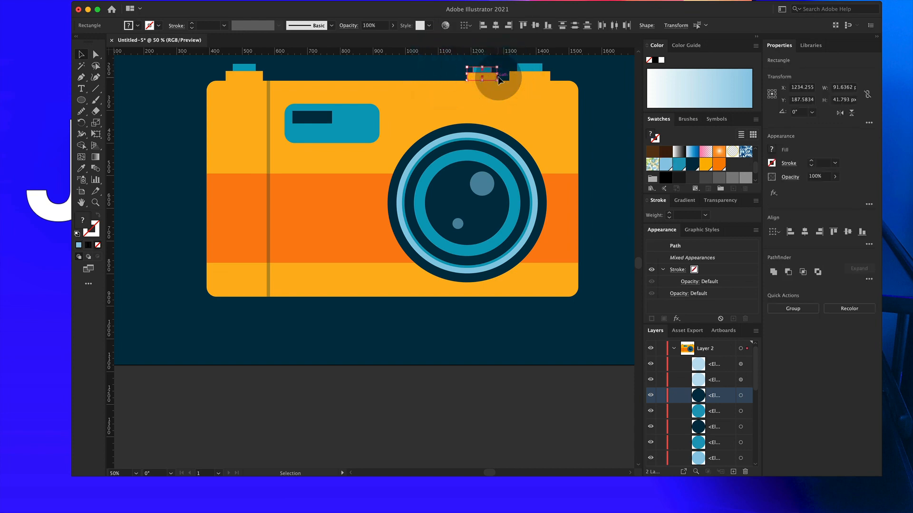
{"action": "left_click", "coordinate": [585, 75]}
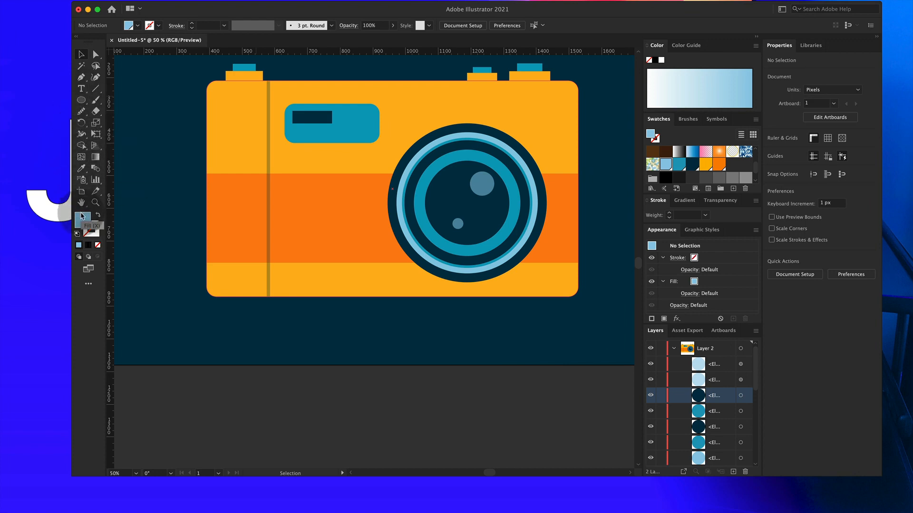
Draw a closed four-point Pen shape from the lens's upper-left edge to two points on the body's bottom edge and up to the lens's right edge.
{"action": "left_click", "coordinate": [81, 77]}
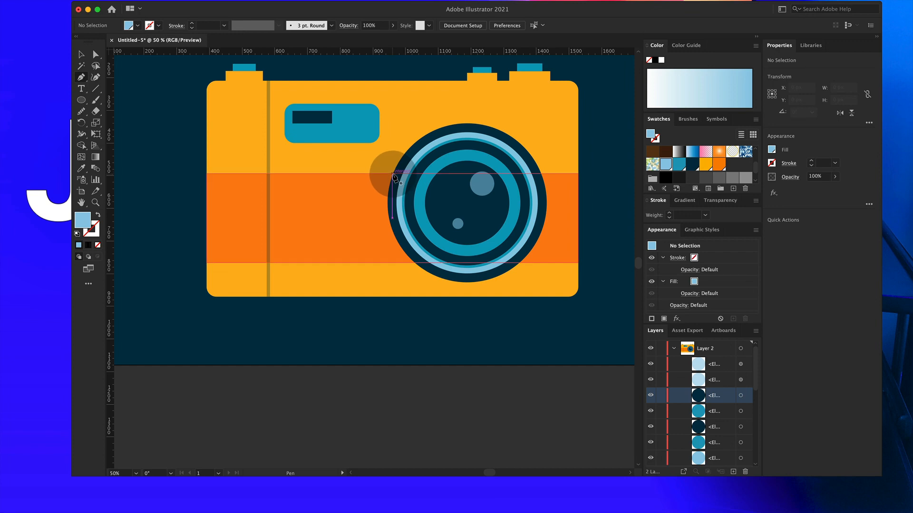
{"action": "left_click", "coordinate": [392, 175]}
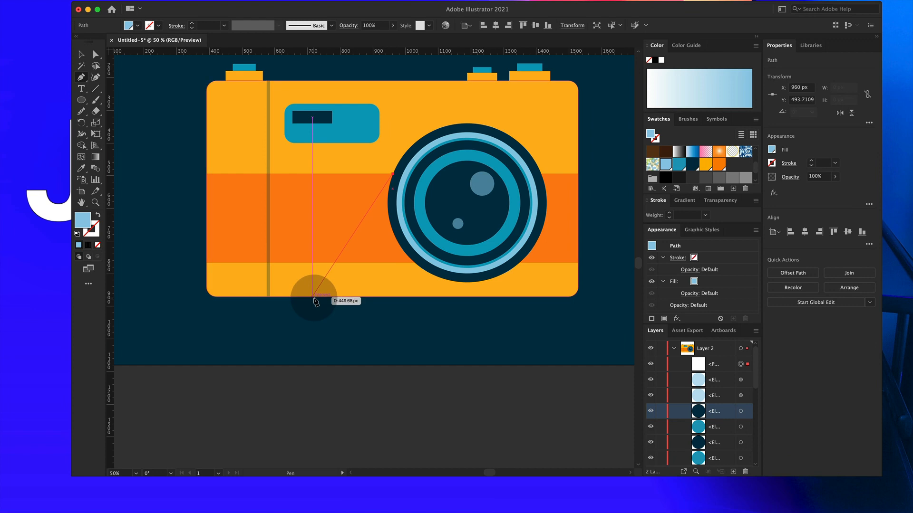
{"action": "key", "text": "alt"}
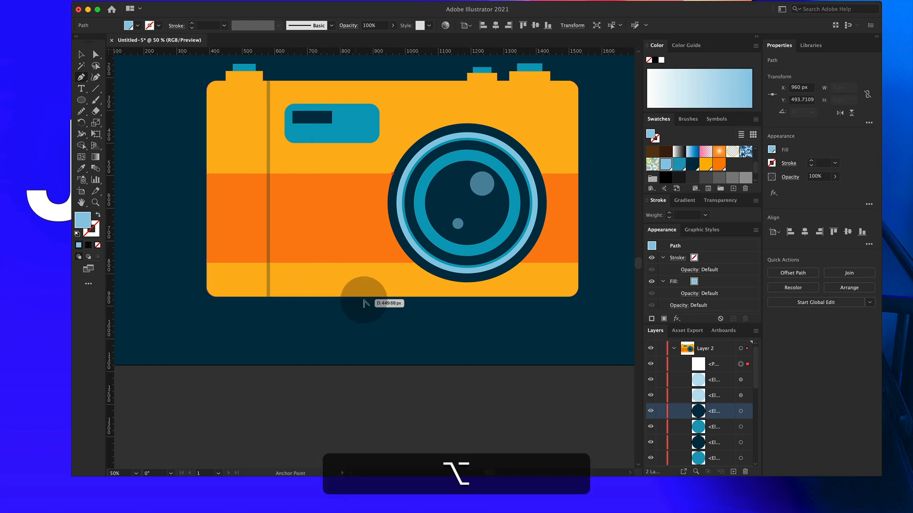
{"action": "key", "text": "shift"}
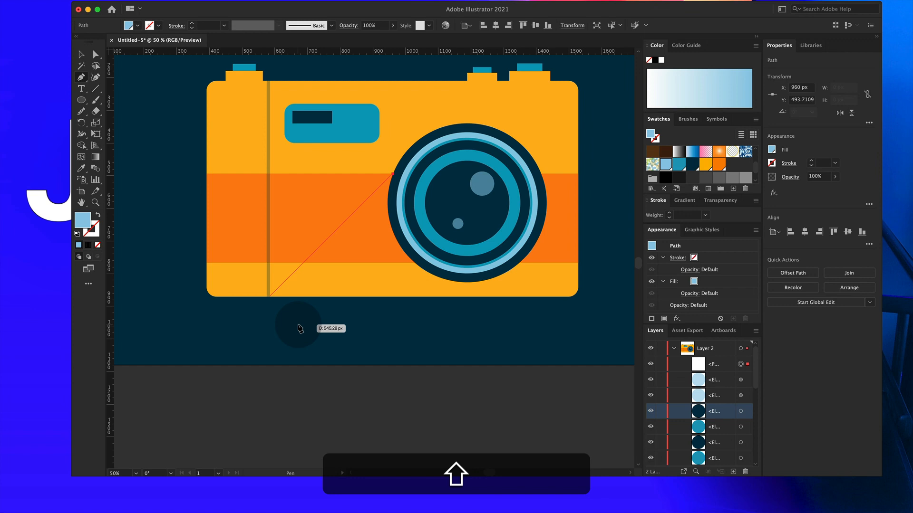
{"action": "left_click", "coordinate": [319, 297]}
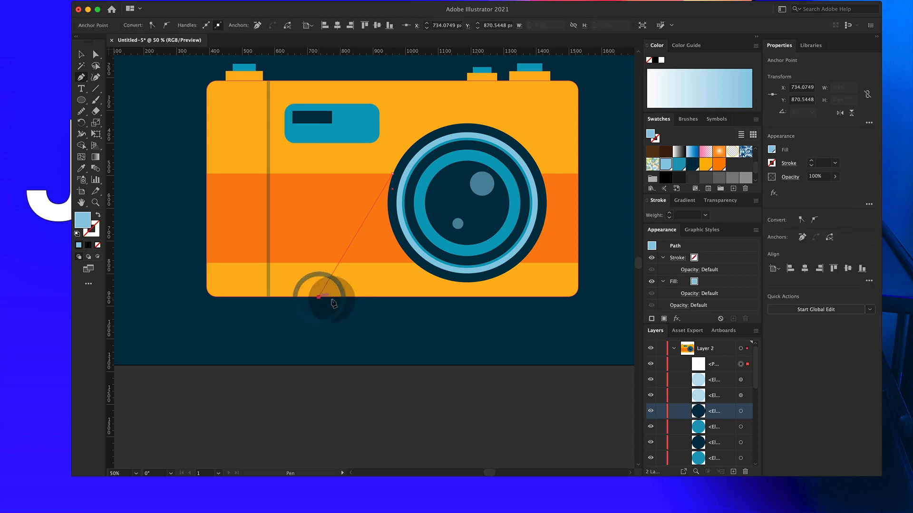
{"action": "left_click", "coordinate": [518, 298]}
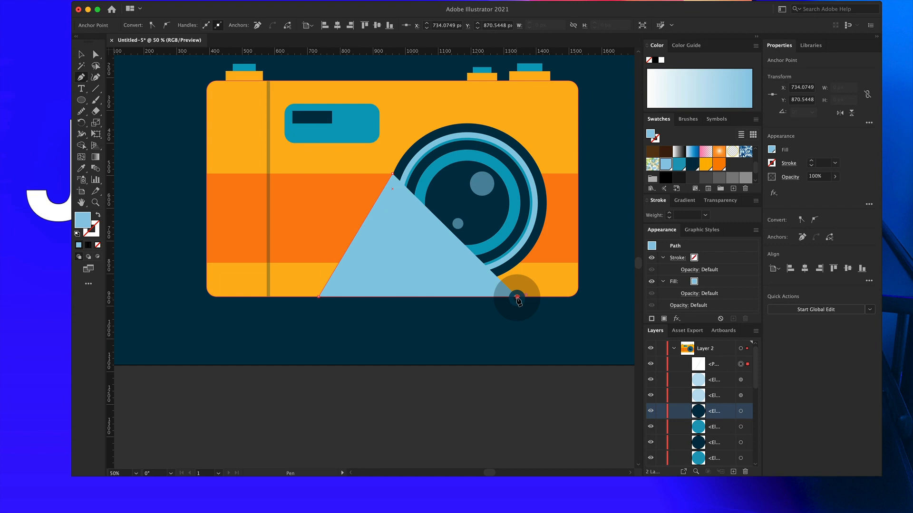
{"action": "left_click", "coordinate": [540, 234]}
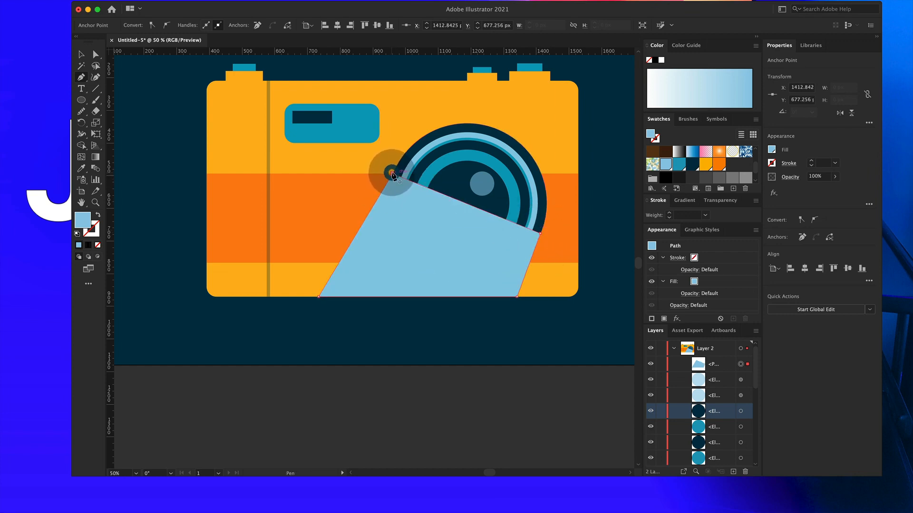
{"action": "left_click", "coordinate": [392, 175]}
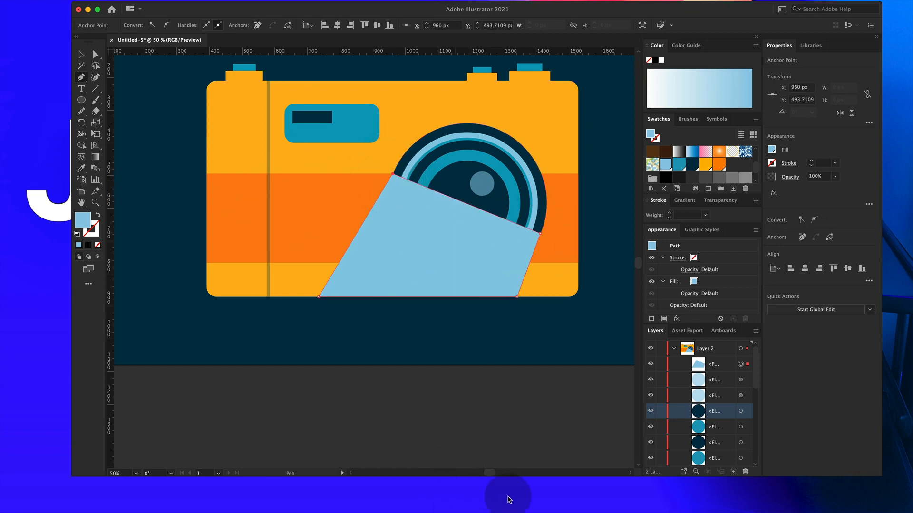
Fill the four-point lens shadow shape with navy and lower its opacity to 30%.
{"action": "left_click", "coordinate": [730, 181]}
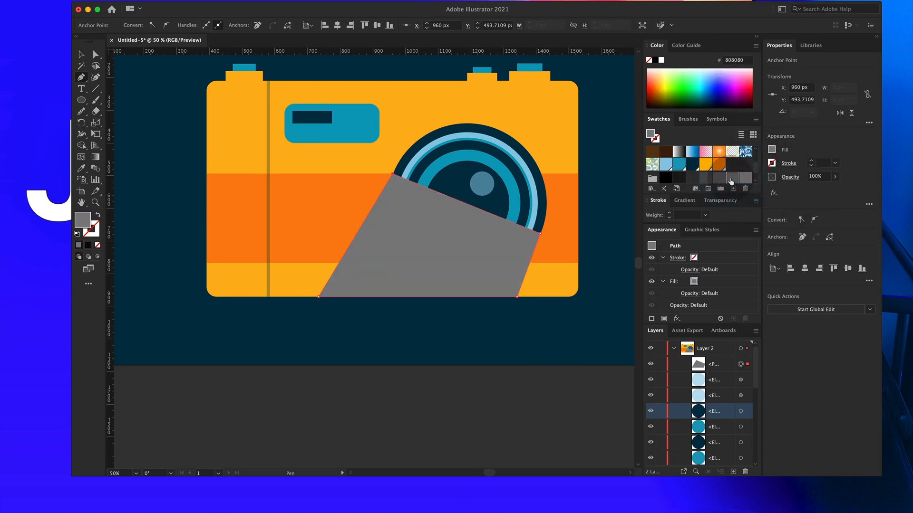
{"action": "left_click", "coordinate": [694, 164]}
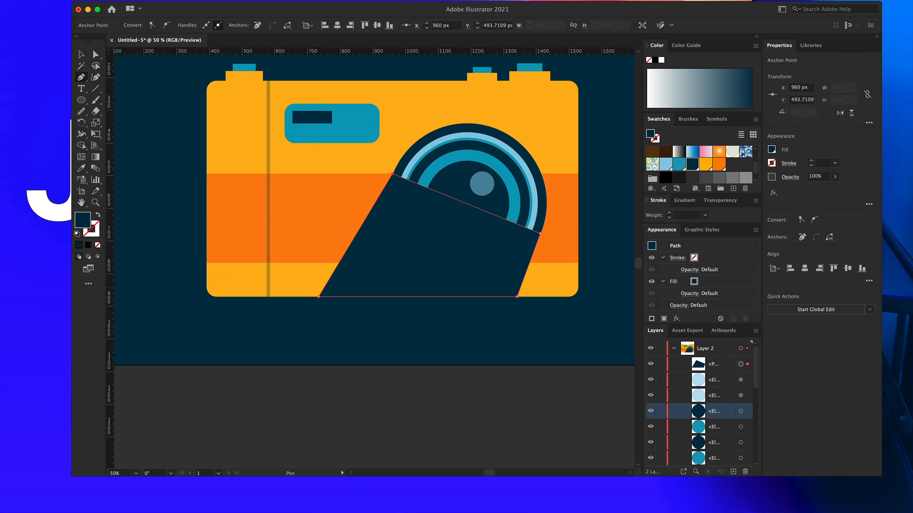
{"action": "left_click", "coordinate": [799, 177]}
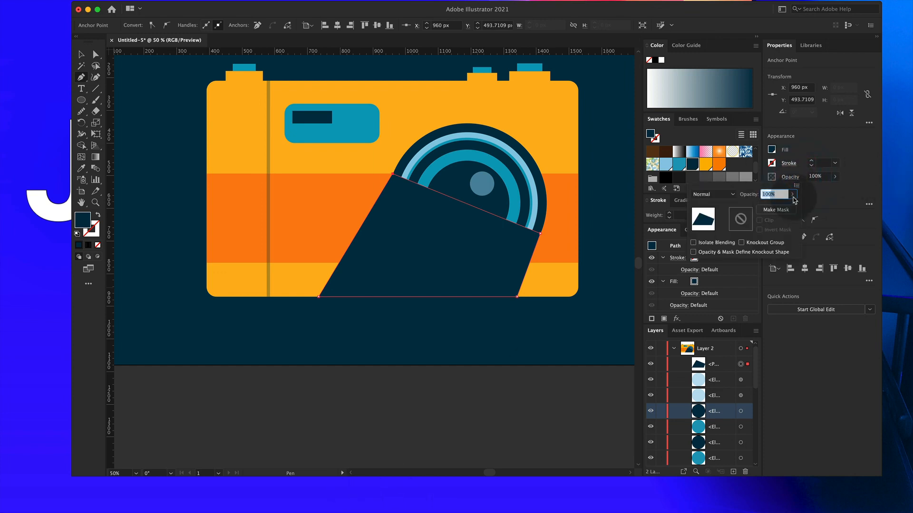
{"action": "left_click", "coordinate": [793, 195]}
{"action": "left_click_drag", "start_coordinate": [790, 208], "coordinate": [773, 215]}
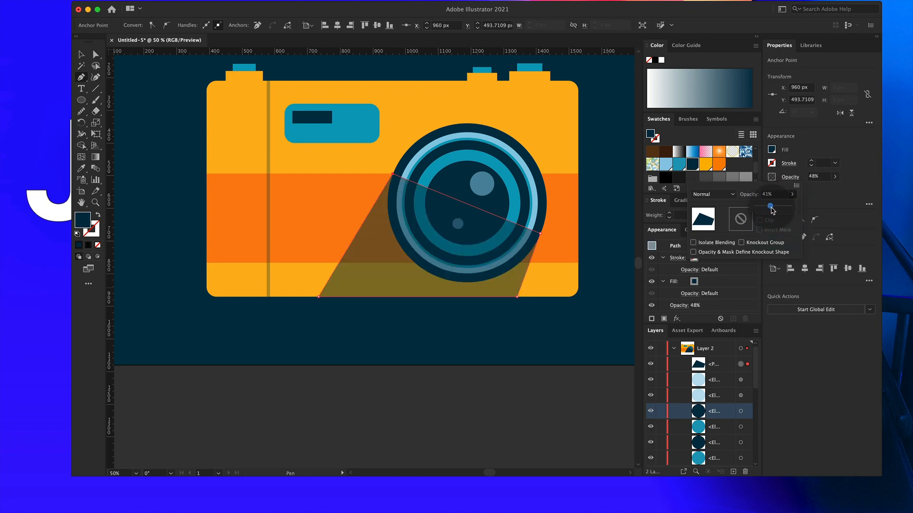
{"action": "left_click_drag", "start_coordinate": [771, 212], "coordinate": [771, 211]}
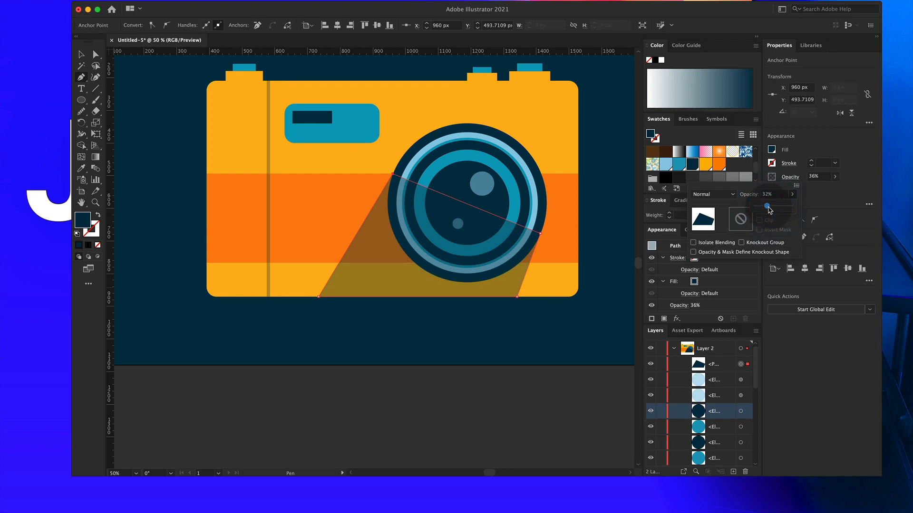
{"action": "left_click_drag", "start_coordinate": [768, 209], "coordinate": [768, 209]}
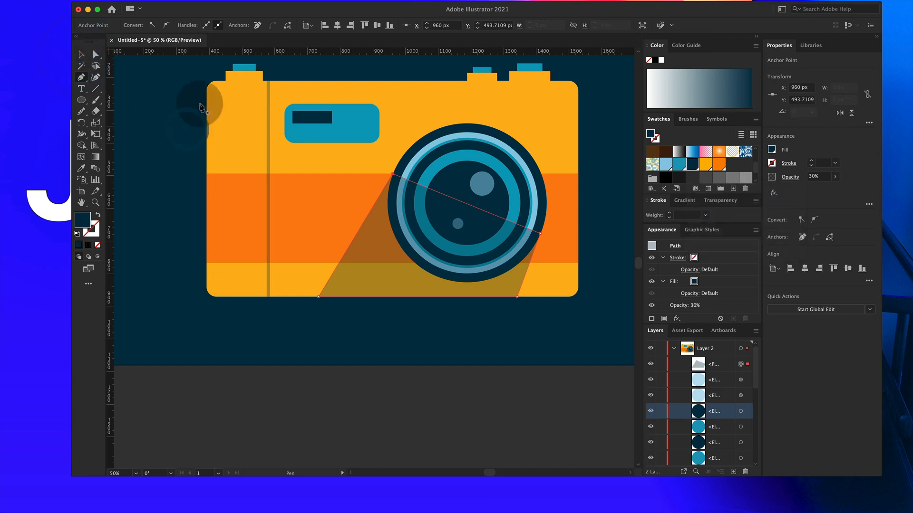
Move the lens shadow shape beneath all the lens circles in the layer stacking order.
{"action": "left_click", "coordinate": [614, 167]}
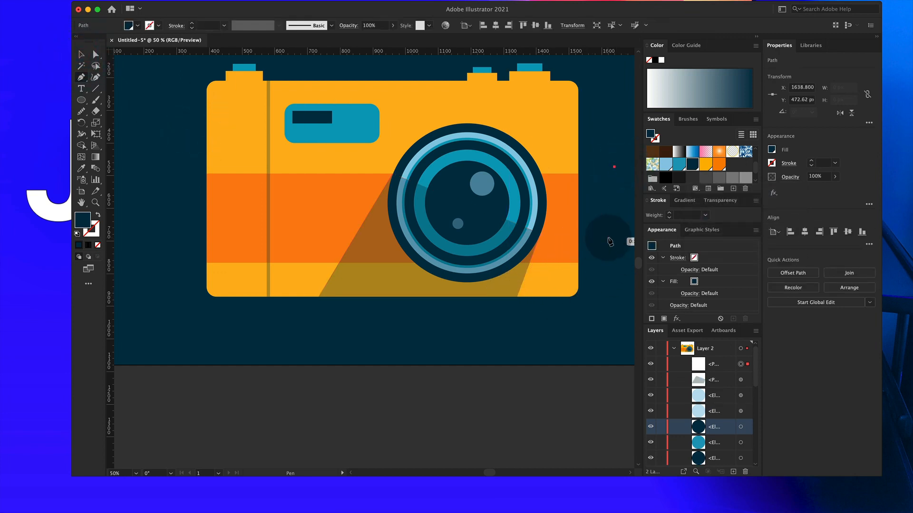
{"action": "key", "text": "super+z"}
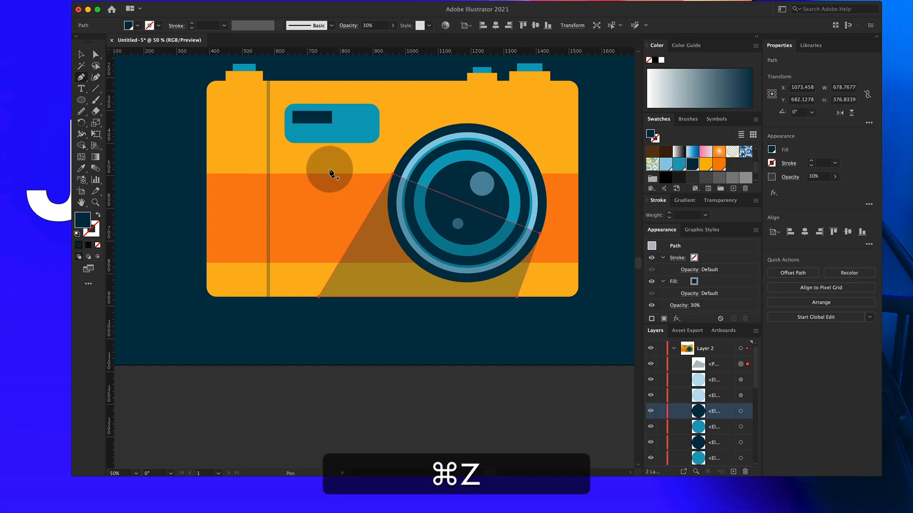
{"action": "left_click", "coordinate": [81, 55]}
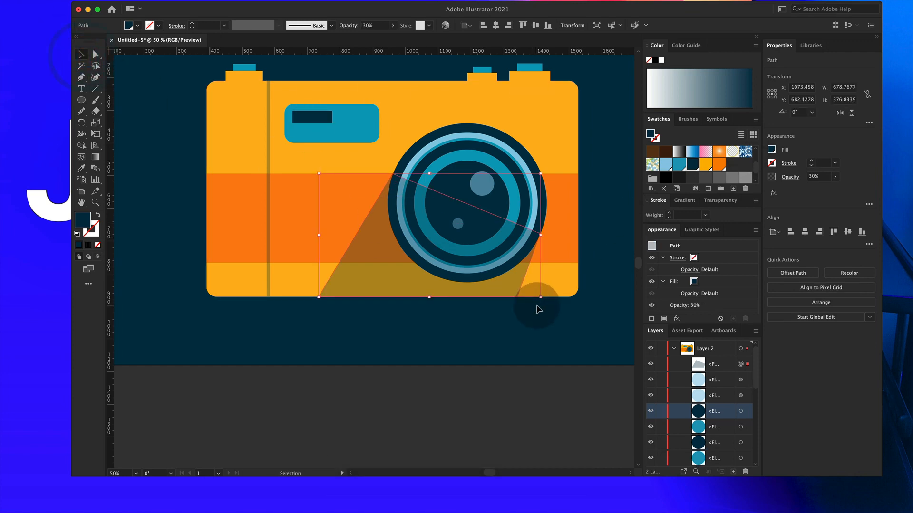
{"action": "left_click", "coordinate": [376, 277]}
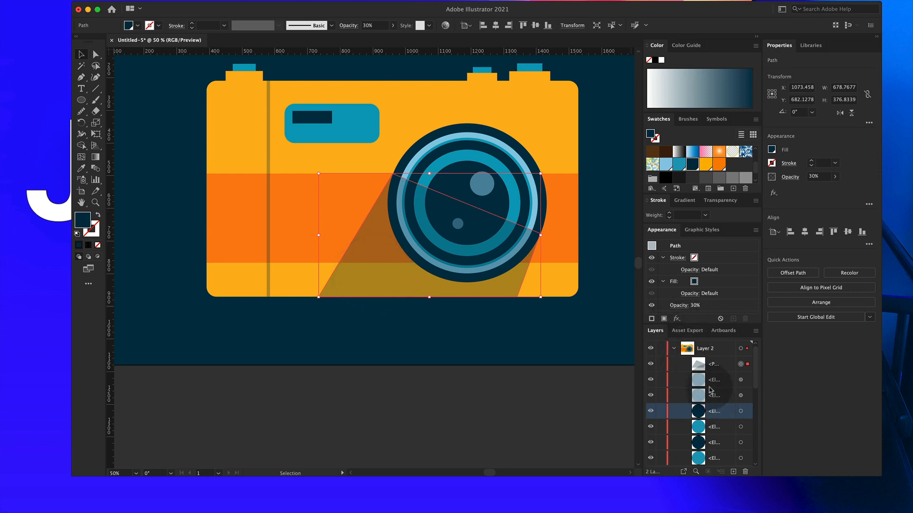
{"action": "scroll", "coordinate": [708, 418], "scroll_direction": "down", "scroll_amount": 3}
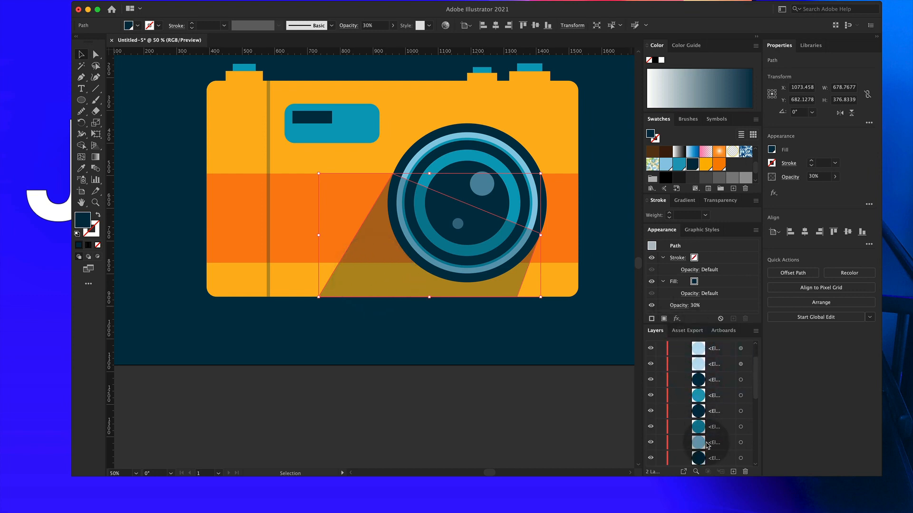
{"action": "scroll", "coordinate": [707, 445], "scroll_direction": "down", "scroll_amount": 3}
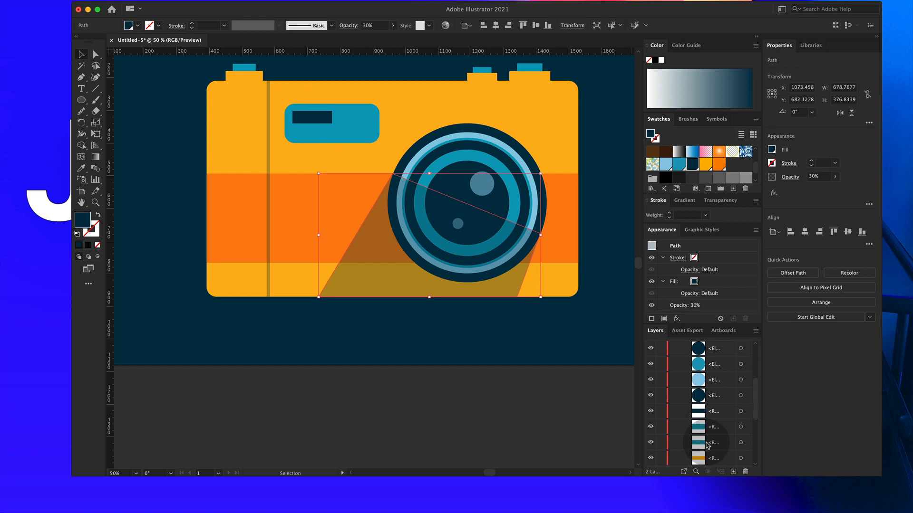
{"action": "scroll", "coordinate": [706, 428], "scroll_direction": "up", "scroll_amount": 5}
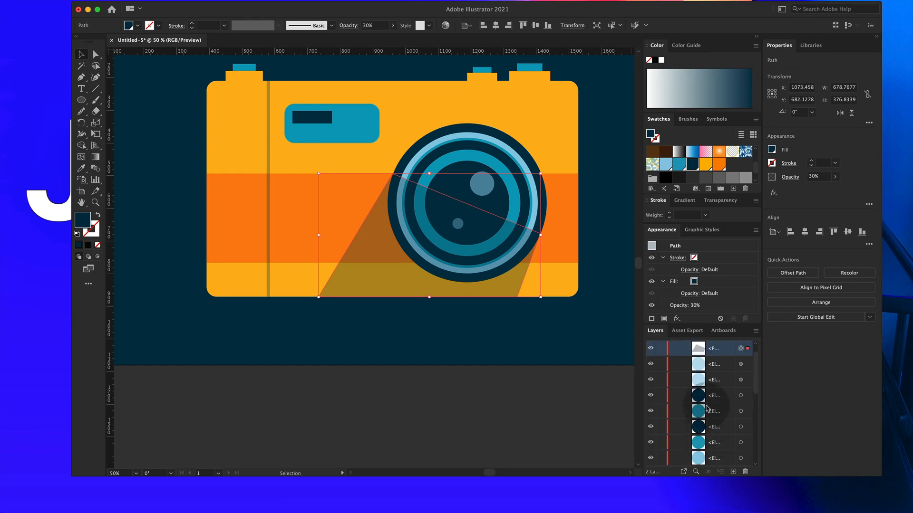
{"action": "mouse_move", "coordinate": [700, 352]}
{"action": "left_mouse_down"}
{"action": "mouse_move", "coordinate": [704, 463]}
{"action": "mouse_move", "coordinate": [711, 380]}
{"action": "mouse_move", "coordinate": [718, 460]}
{"action": "mouse_move", "coordinate": [713, 364]}
{"action": "left_mouse_up"}
{"action": "key", "text": "shift"}
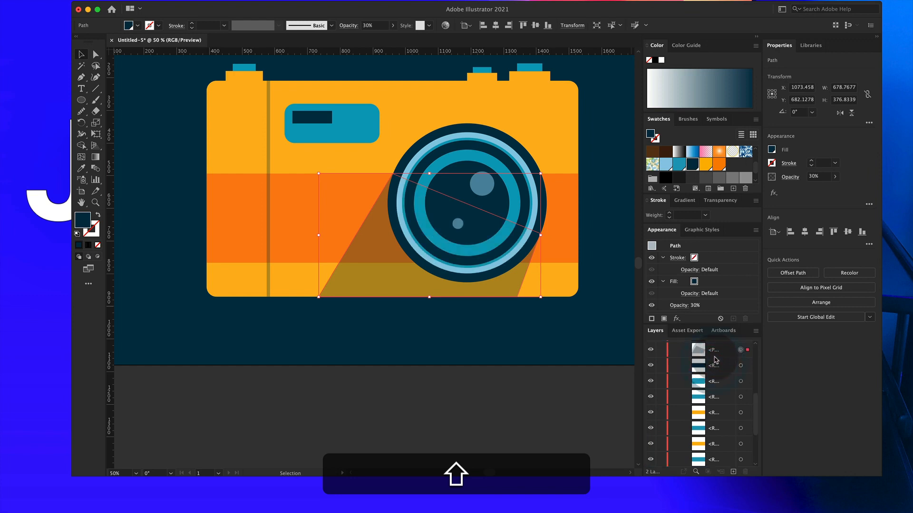
{"action": "left_click", "coordinate": [618, 234]}
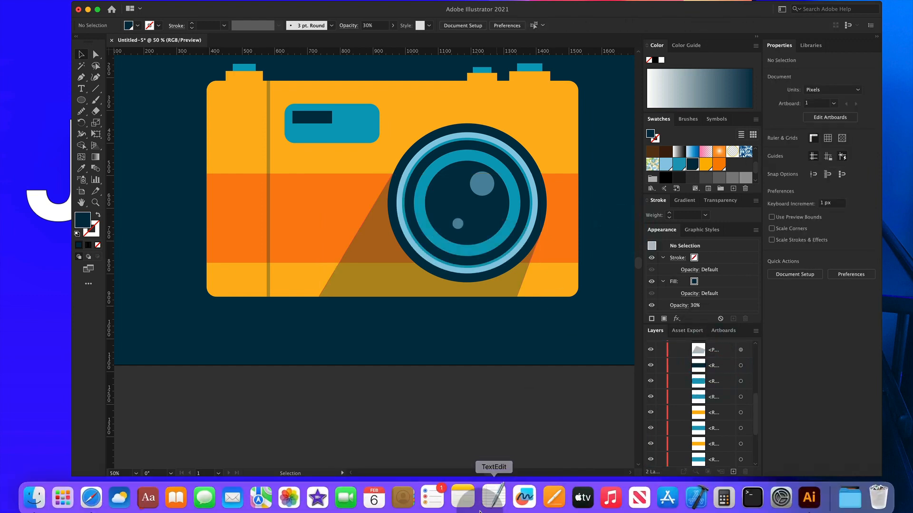
Reshape the lens shadow by raising its right anchor to the lens's outer edge and shifting its bottom-right anchor inward along the body's base.
{"action": "left_click", "coordinate": [490, 294]}
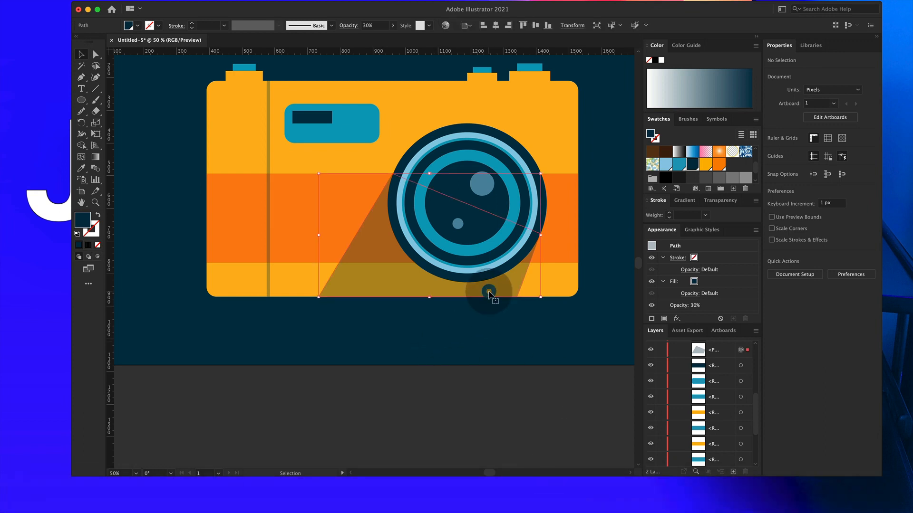
{"action": "left_click", "coordinate": [95, 55]}
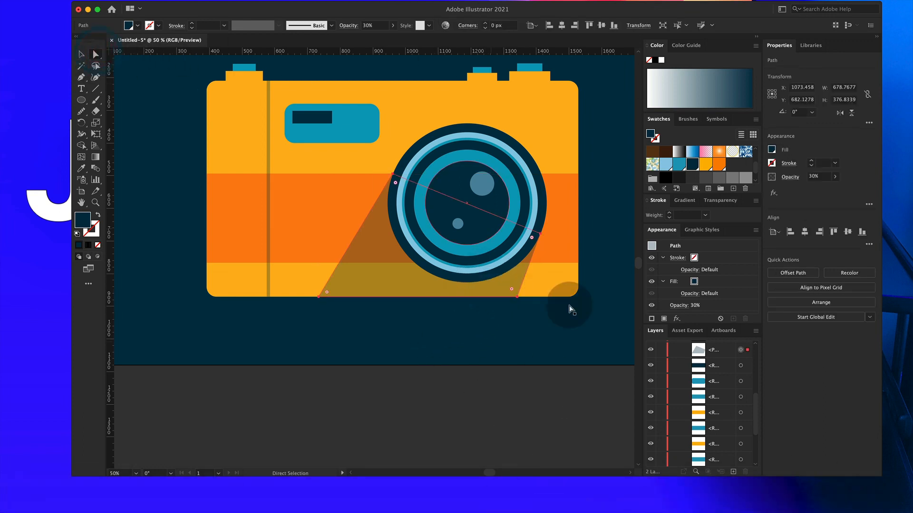
{"action": "mouse_move", "coordinate": [517, 301]}
{"action": "left_mouse_down"}
{"action": "mouse_move", "coordinate": [535, 299]}
{"action": "mouse_move", "coordinate": [497, 300]}
{"action": "mouse_move", "coordinate": [512, 299]}
{"action": "left_mouse_up"}
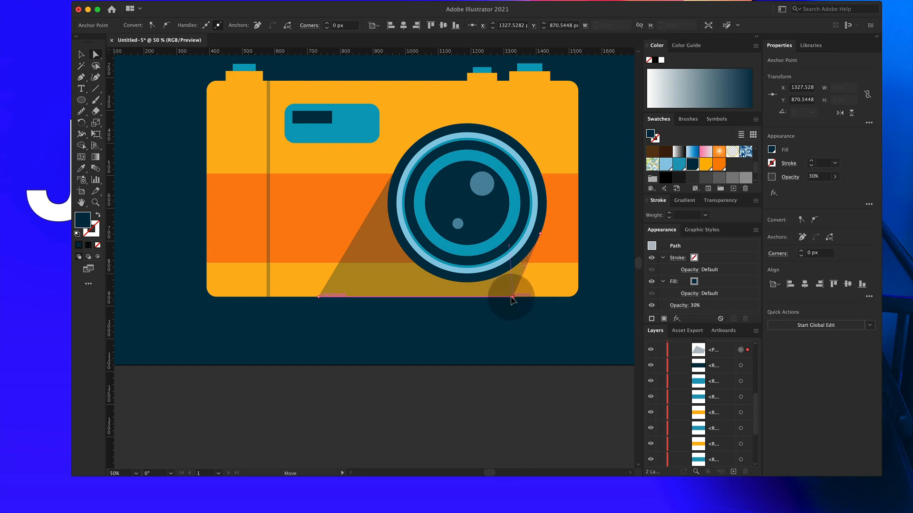
{"action": "left_click_drag", "start_coordinate": [540, 233], "coordinate": [547, 209]}
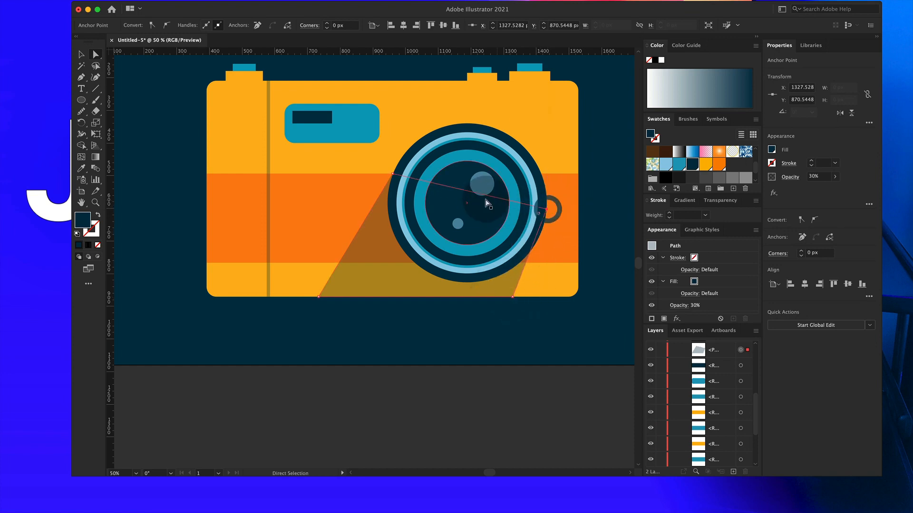
{"action": "left_click_drag", "start_coordinate": [512, 296], "coordinate": [532, 300]}
{"action": "left_click", "coordinate": [512, 352]}
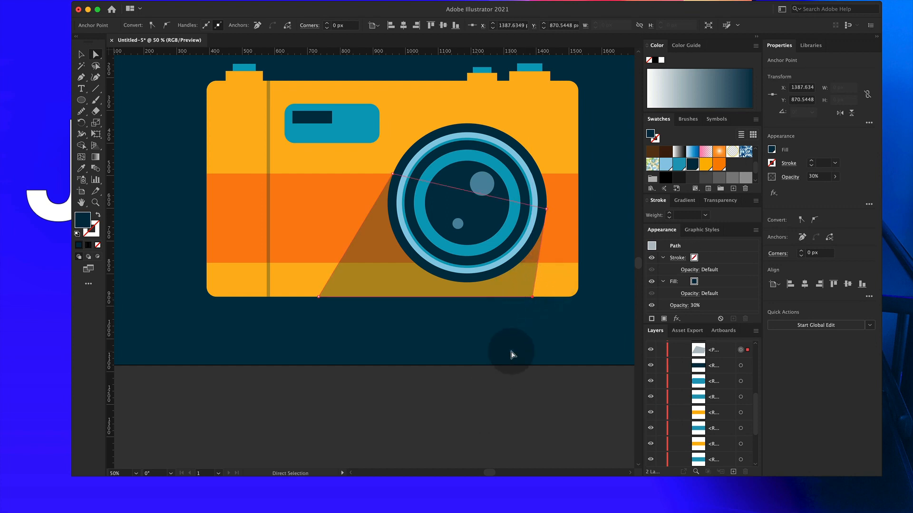
{"action": "mouse_move", "coordinate": [462, 504]}
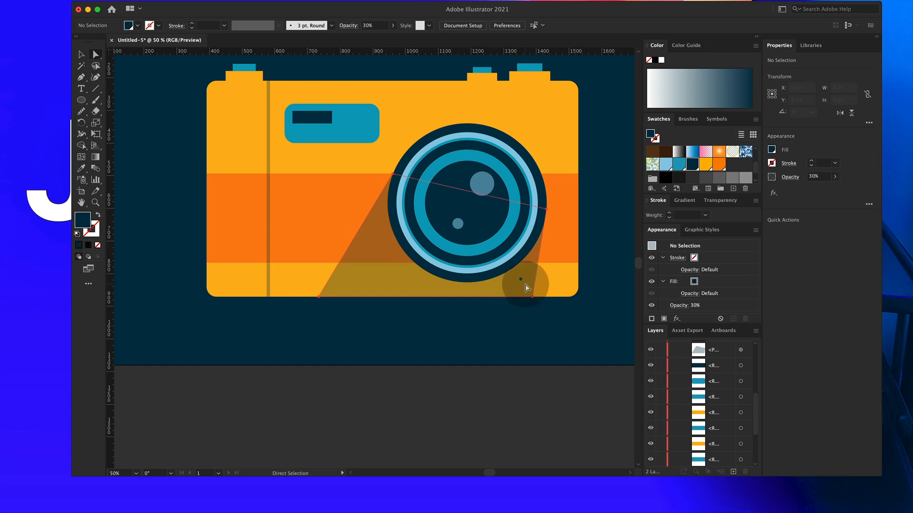
{"action": "left_click_drag", "start_coordinate": [533, 298], "coordinate": [507, 300]}
{"action": "left_click", "coordinate": [533, 339]}
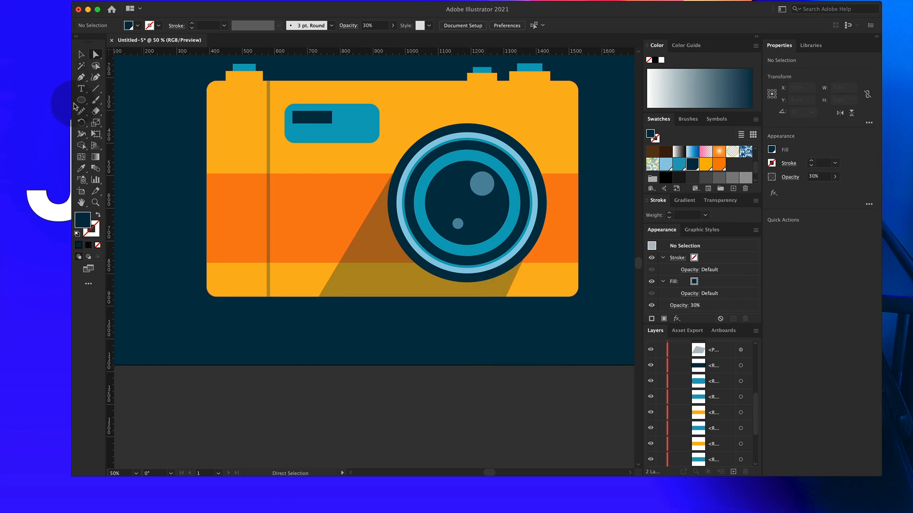
Draw a rectangle about 1137 by 94 px directly beneath the camera body, matching its width, and fill it with dark grey 1A1A1A.
{"action": "left_click_drag", "start_coordinate": [80, 104], "coordinate": [114, 100]}
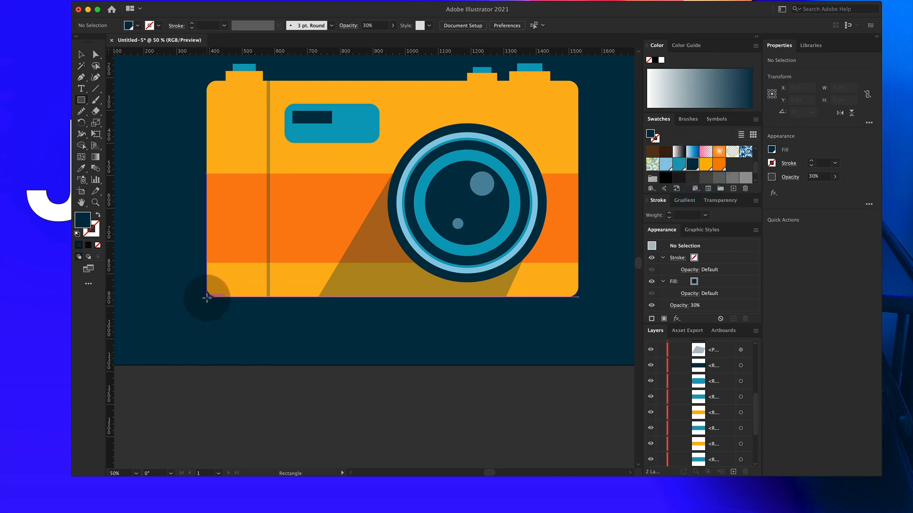
{"action": "left_click_drag", "start_coordinate": [207, 298], "coordinate": [578, 327]}
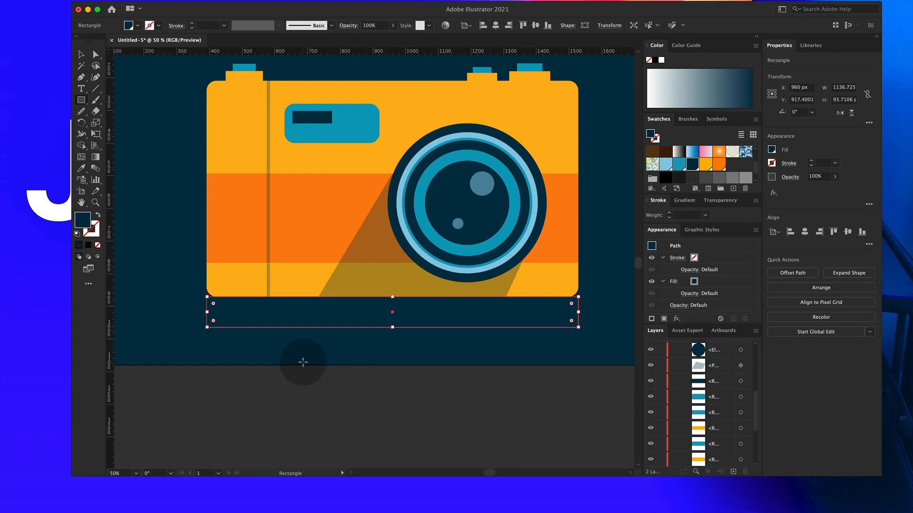
{"action": "left_click", "coordinate": [678, 180]}
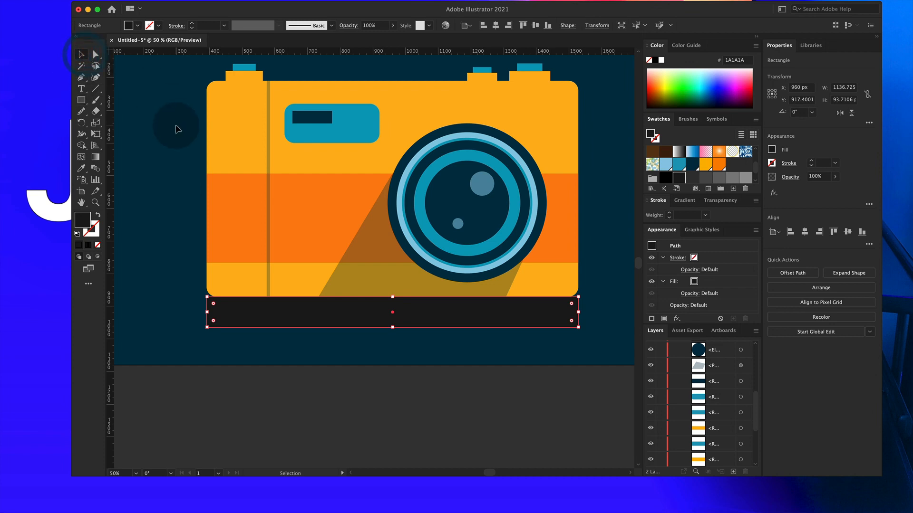
{"action": "left_click", "coordinate": [177, 124]}
{"action": "left_click", "coordinate": [422, 322]}
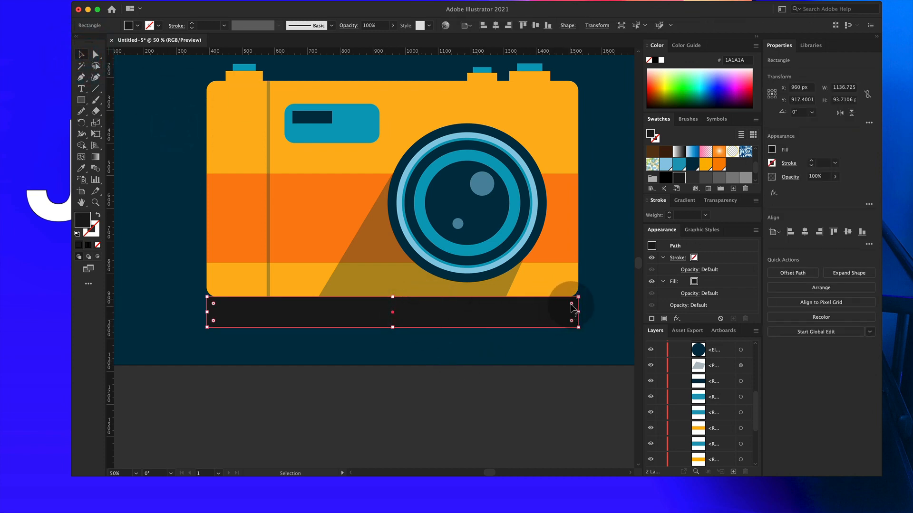
Round the corners of the dark rectangle below the camera with a 30 px radius.
{"action": "left_click_drag", "start_coordinate": [572, 308], "coordinate": [564, 308]}
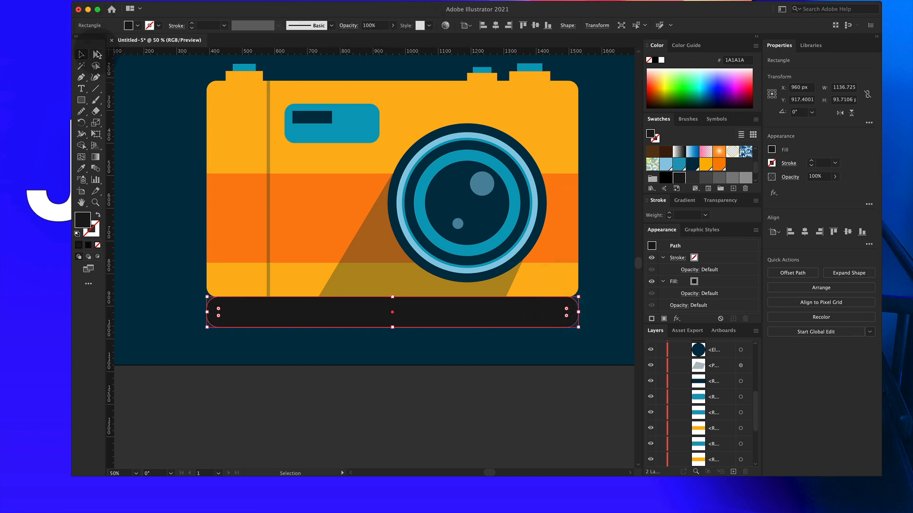
{"action": "left_click", "coordinate": [97, 54]}
{"action": "left_click", "coordinate": [510, 26]}
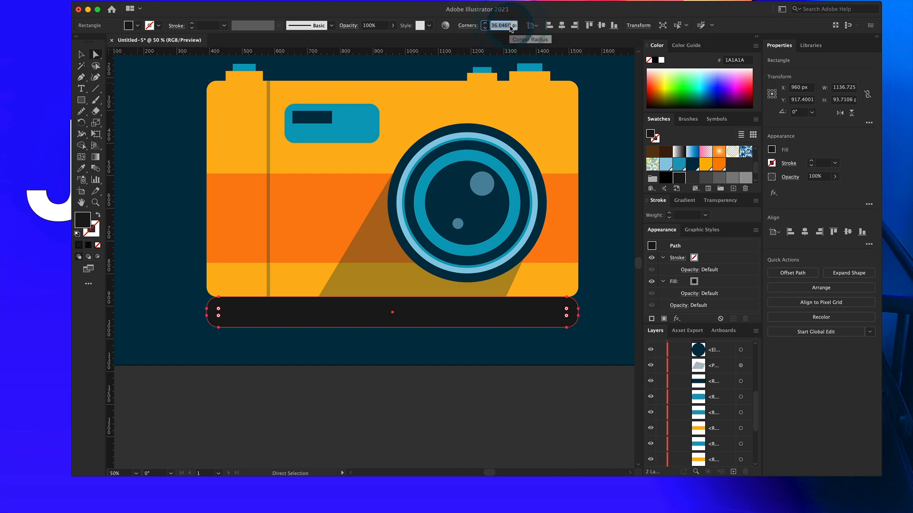
{"action": "type", "text": "3"}
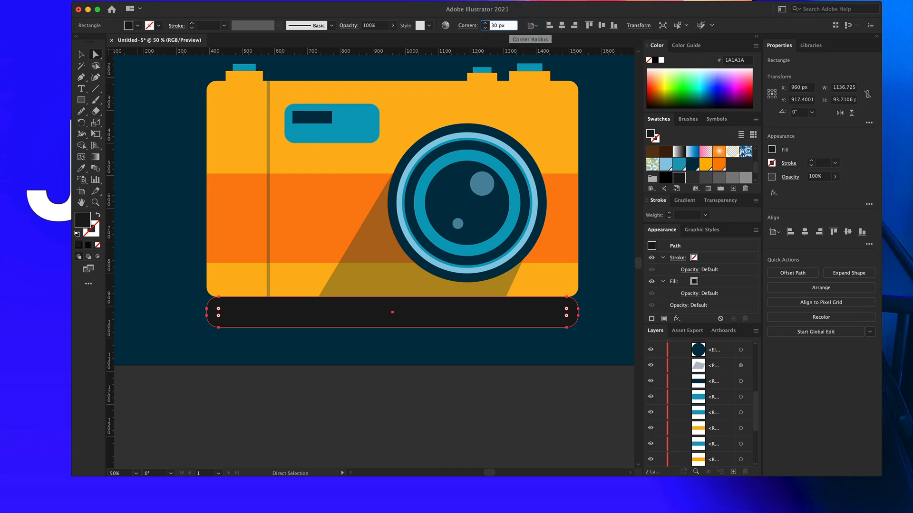
{"action": "type", "text": "0"}
{"action": "key", "text": "Return"}
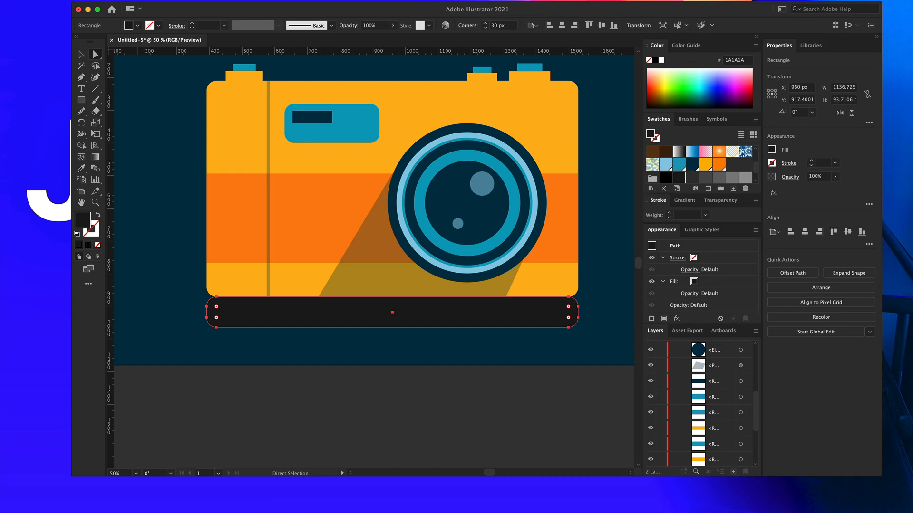
Apply a Gaussian Blur with a radius of about 62.9 pixels to the dark rounded rectangle.
{"action": "left_click", "coordinate": [607, 259]}
{"action": "left_click", "coordinate": [494, 322]}
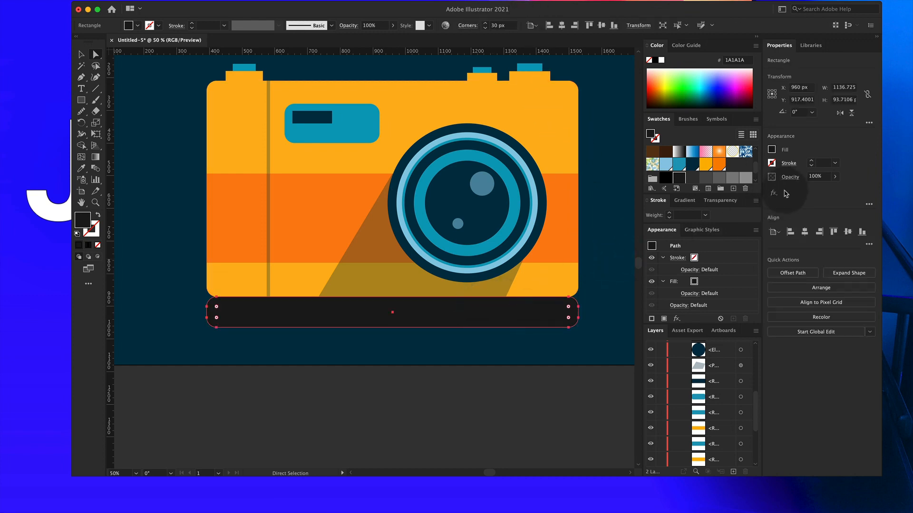
{"action": "left_click", "coordinate": [777, 195]}
{"action": "mouse_move", "coordinate": [805, 355]}
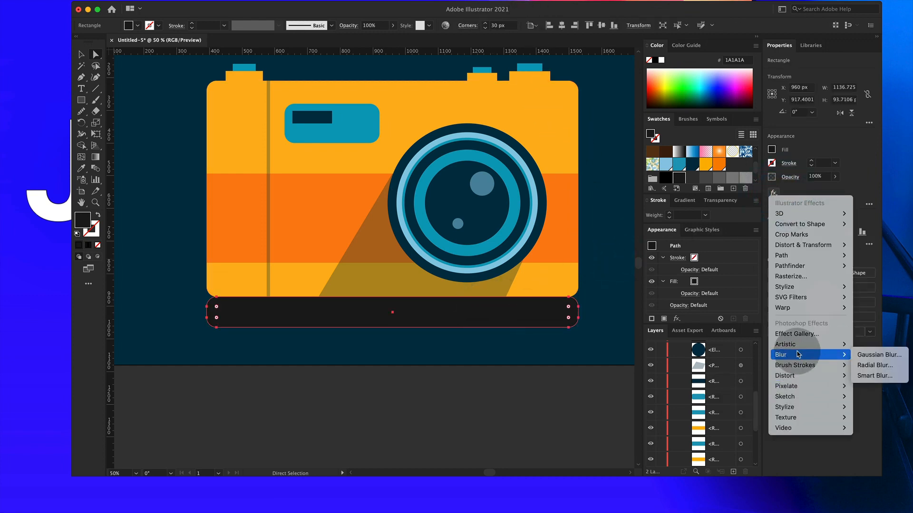
{"action": "left_click", "coordinate": [878, 355]}
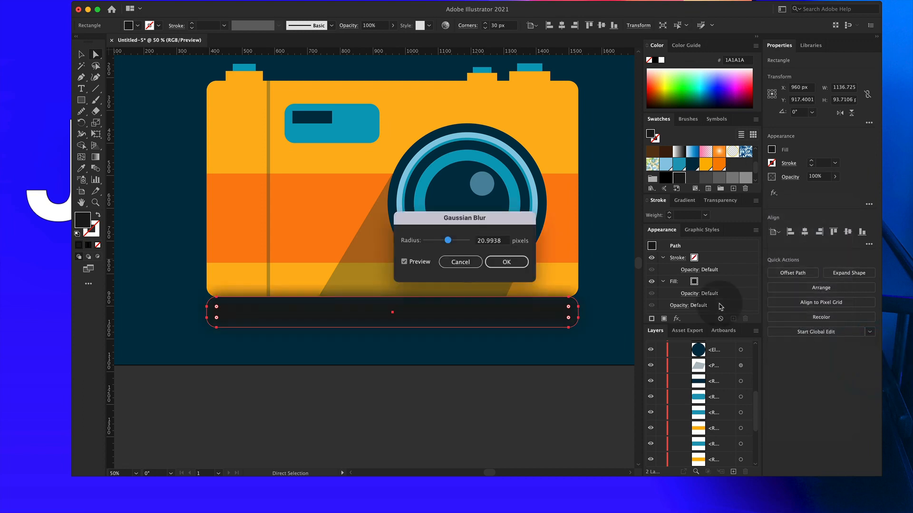
{"action": "left_click_drag", "start_coordinate": [453, 242], "coordinate": [460, 243]}
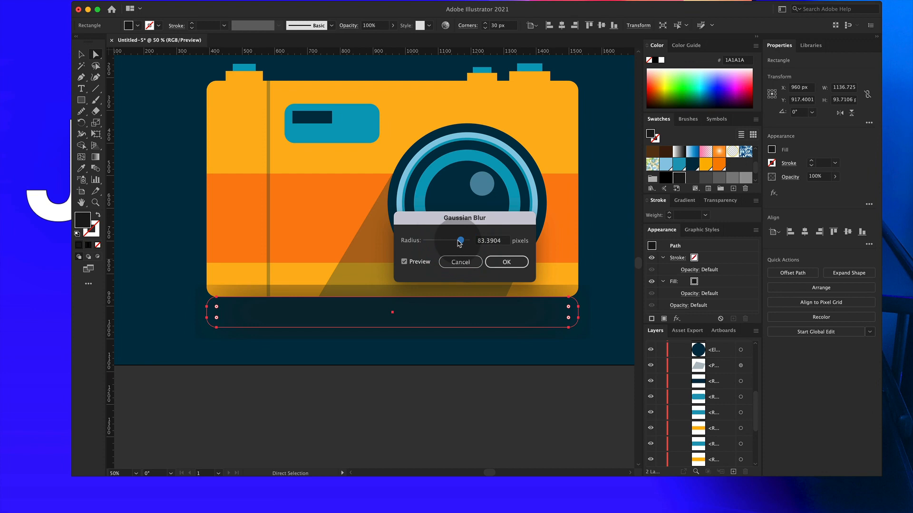
{"action": "left_click", "coordinate": [506, 262]}
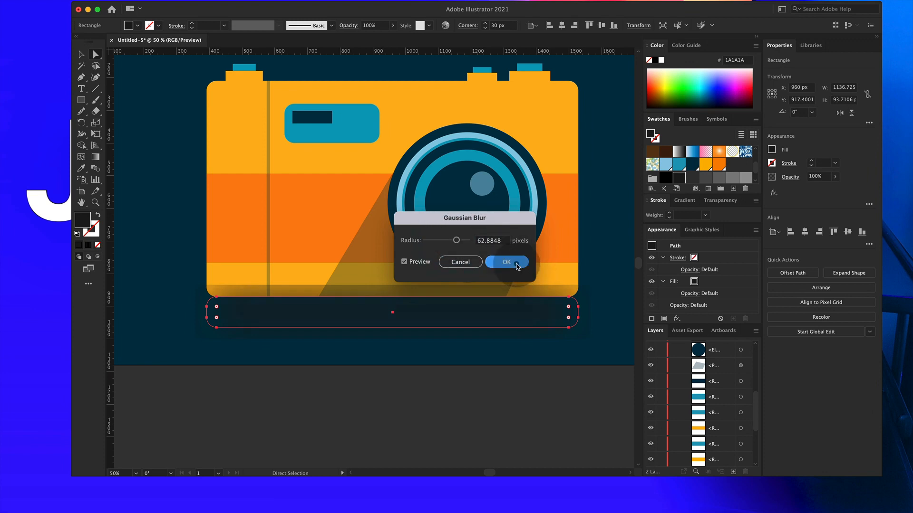
{"action": "left_click", "coordinate": [421, 363]}
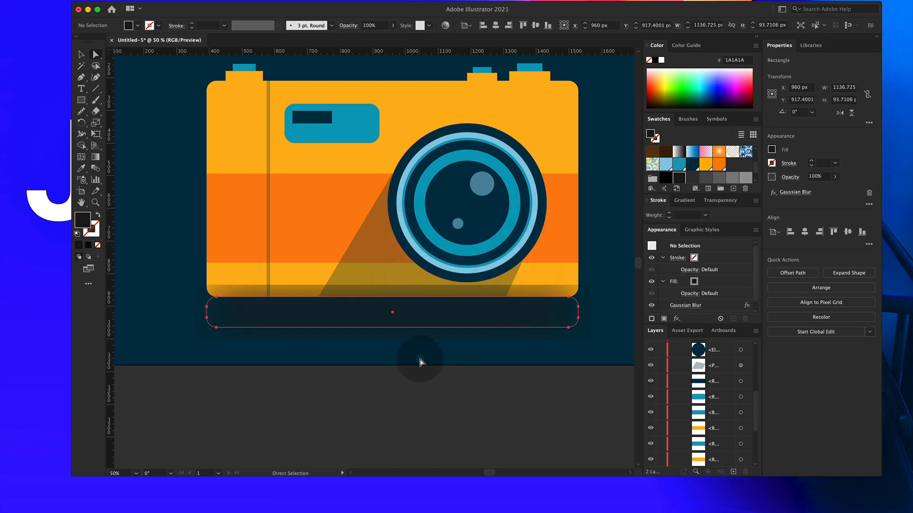
Lower the blurred rectangle's opacity to 39%.
{"action": "left_click", "coordinate": [417, 329]}
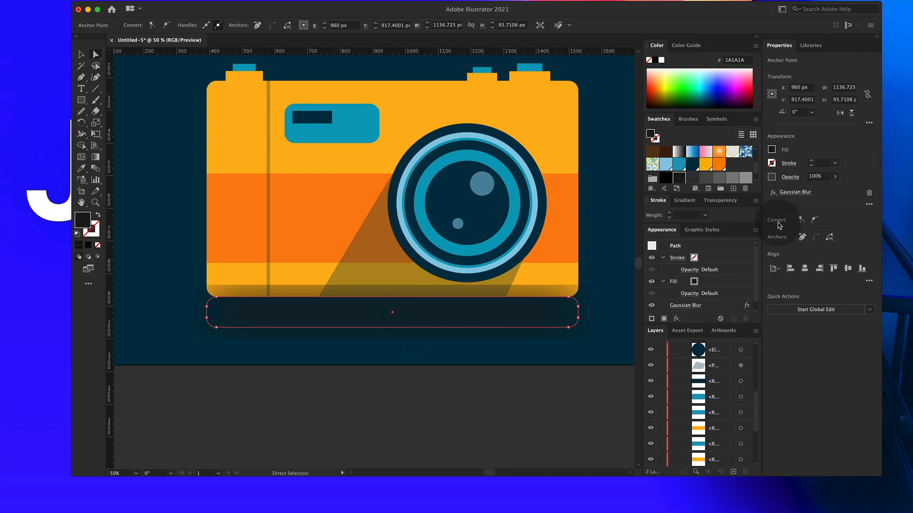
{"action": "left_click", "coordinate": [793, 178]}
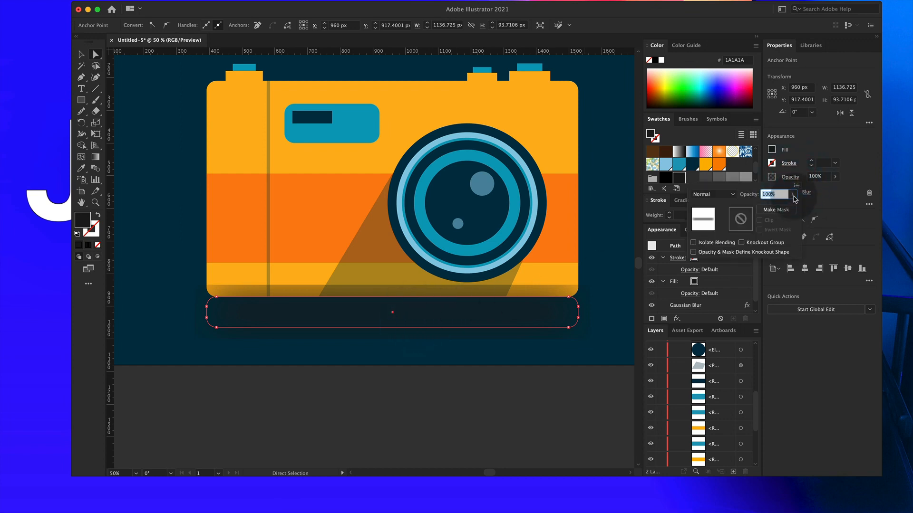
{"action": "left_click", "coordinate": [845, 175]}
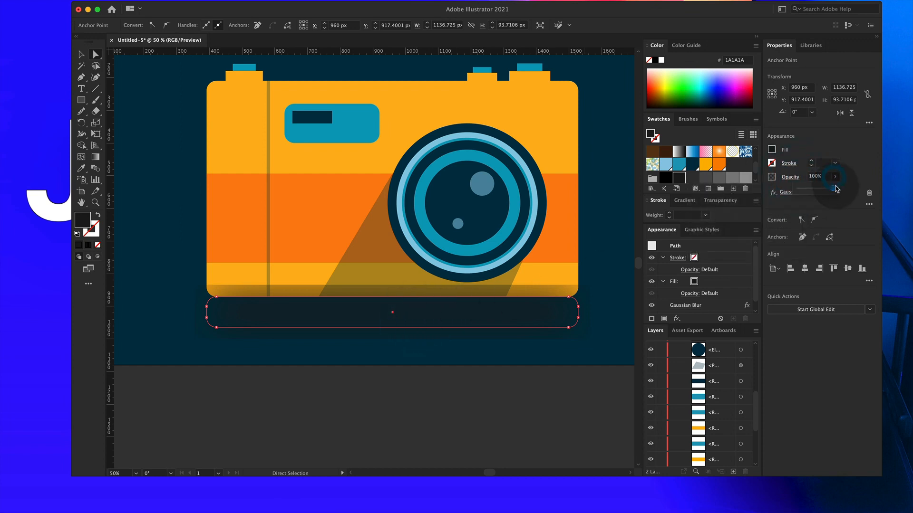
{"action": "mouse_move", "coordinate": [836, 189]}
{"action": "left_mouse_down"}
{"action": "mouse_move", "coordinate": [793, 190]}
{"action": "mouse_move", "coordinate": [819, 188]}
{"action": "left_mouse_up"}
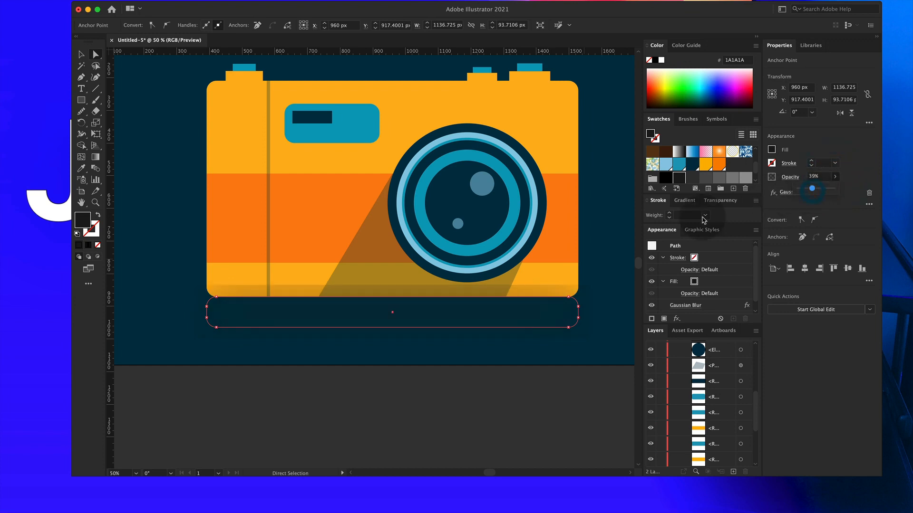
{"action": "left_click", "coordinate": [582, 345]}
{"action": "left_click", "coordinate": [520, 326]}
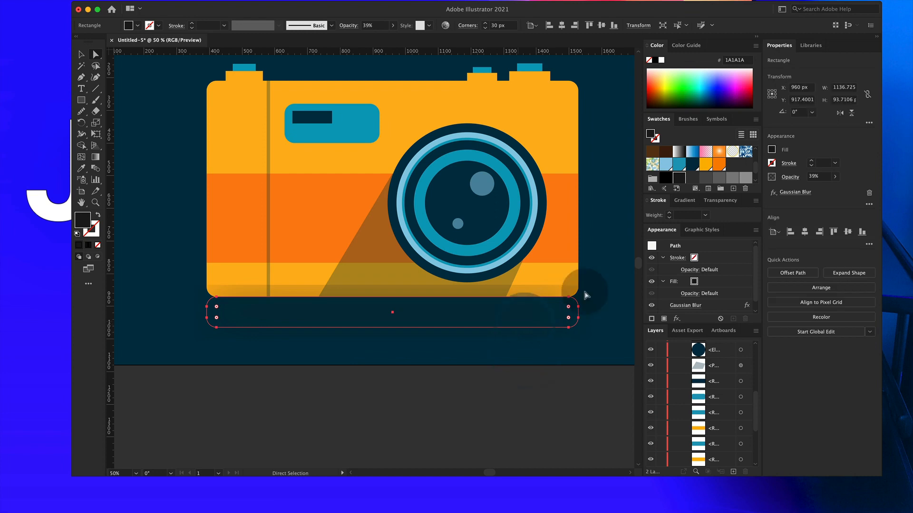
Set the Gaussian Blur radius of the dark rectangle beneath the camera to about 30.7 pixels.
{"action": "left_click", "coordinate": [792, 195]}
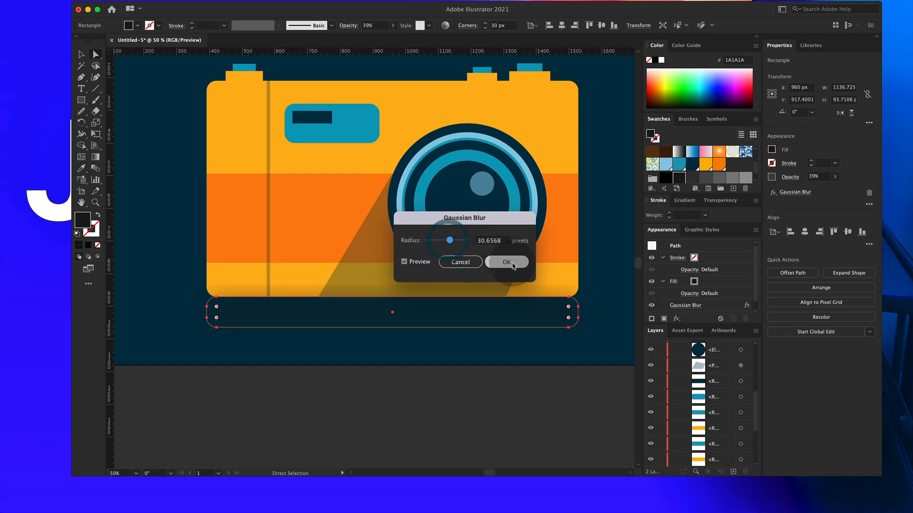
{"action": "left_click", "coordinate": [506, 261]}
{"action": "left_click", "coordinate": [488, 432]}
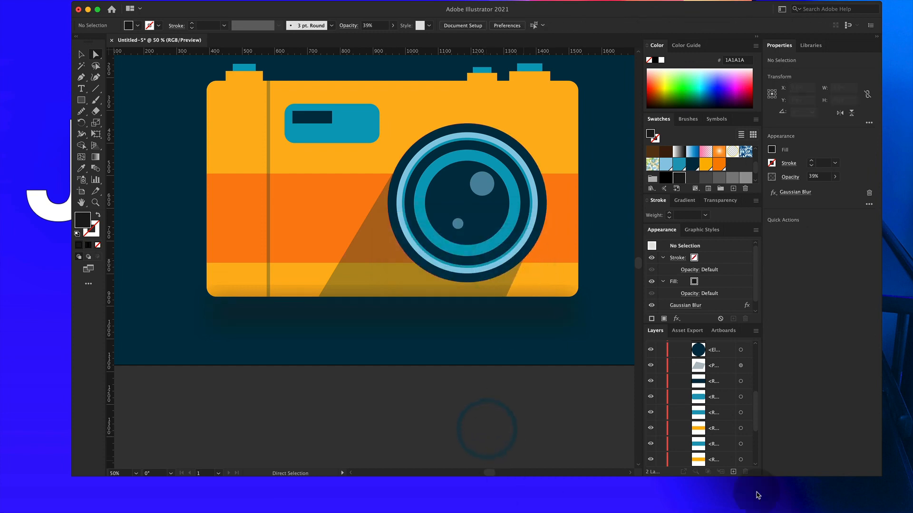
Locate the blurred shadow rectangle in Layer 2's object list and check it by toggling its visibility off and on.
{"action": "left_click", "coordinate": [488, 317]}
{"action": "scroll", "coordinate": [704, 399], "scroll_direction": "up", "scroll_amount": 5}
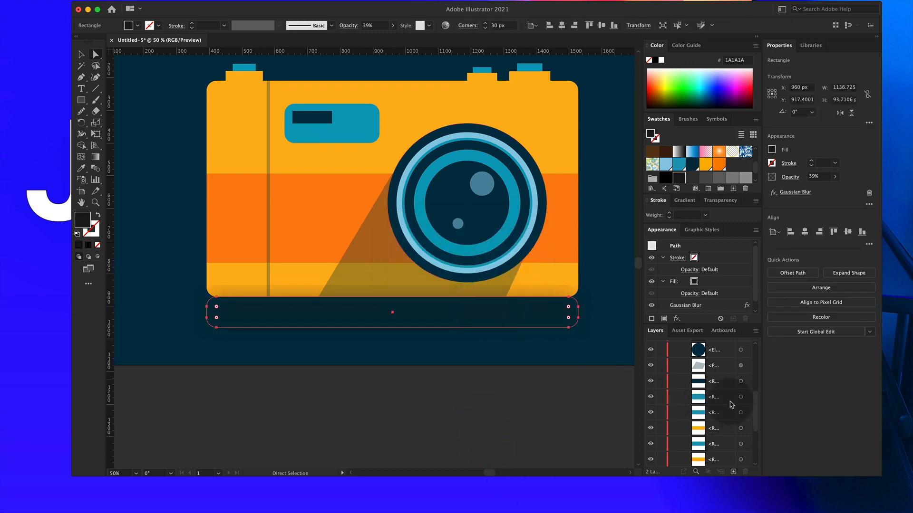
{"action": "scroll", "coordinate": [716, 394], "scroll_direction": "down", "scroll_amount": 5}
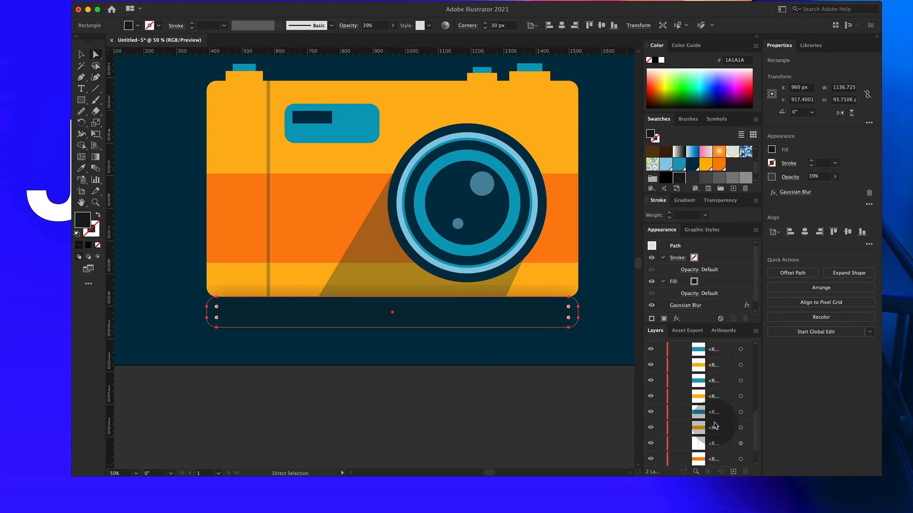
{"action": "scroll", "coordinate": [714, 425], "scroll_direction": "up", "scroll_amount": 5}
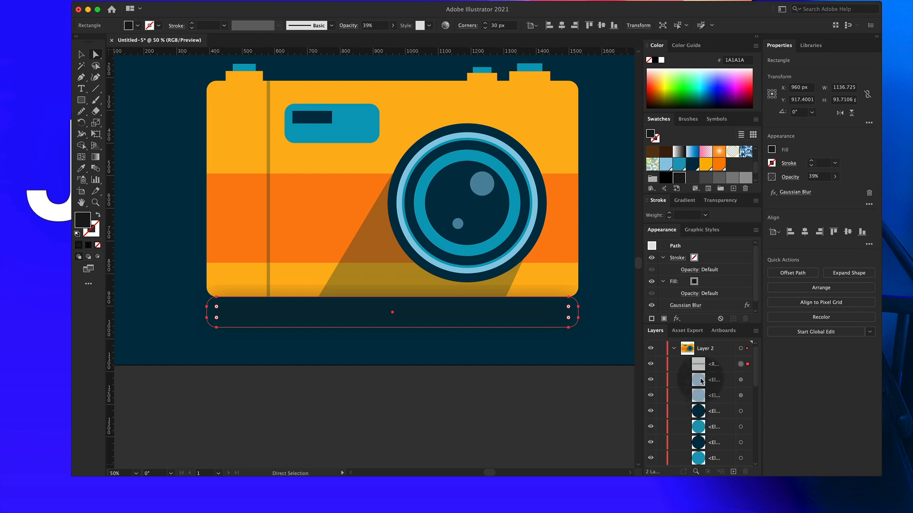
{"action": "left_click", "coordinate": [650, 363]}
{"action": "left_click", "coordinate": [650, 363]}
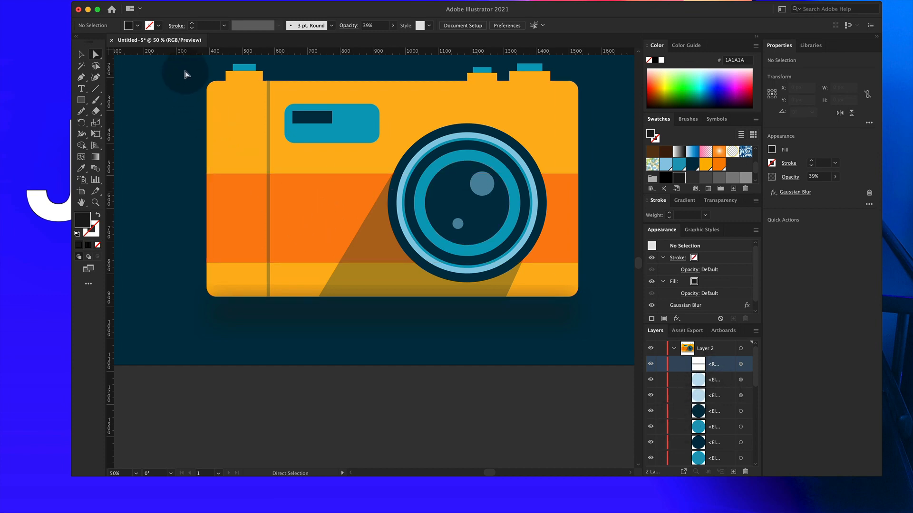
Group all the camera's shapes together, leaving out the blurred shadow rectangle.
{"action": "left_click_drag", "start_coordinate": [189, 62], "coordinate": [612, 276]}
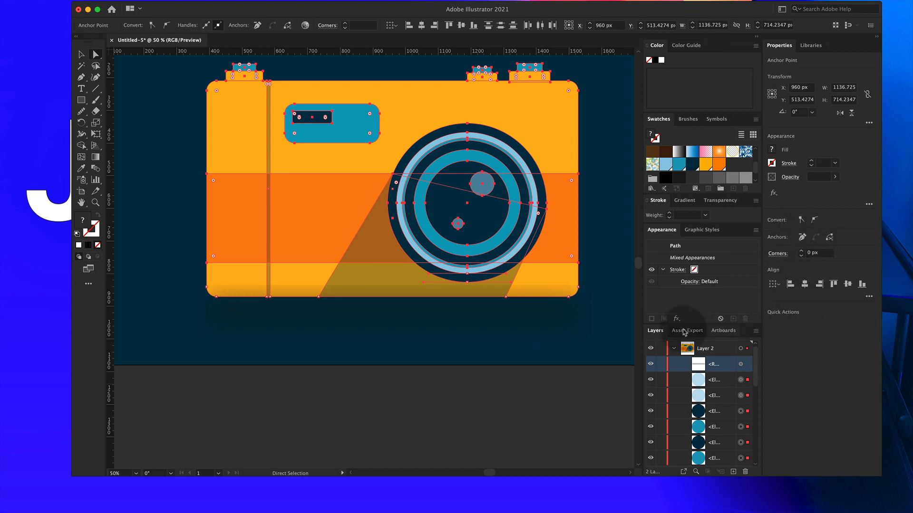
{"action": "left_click", "coordinate": [122, 6]}
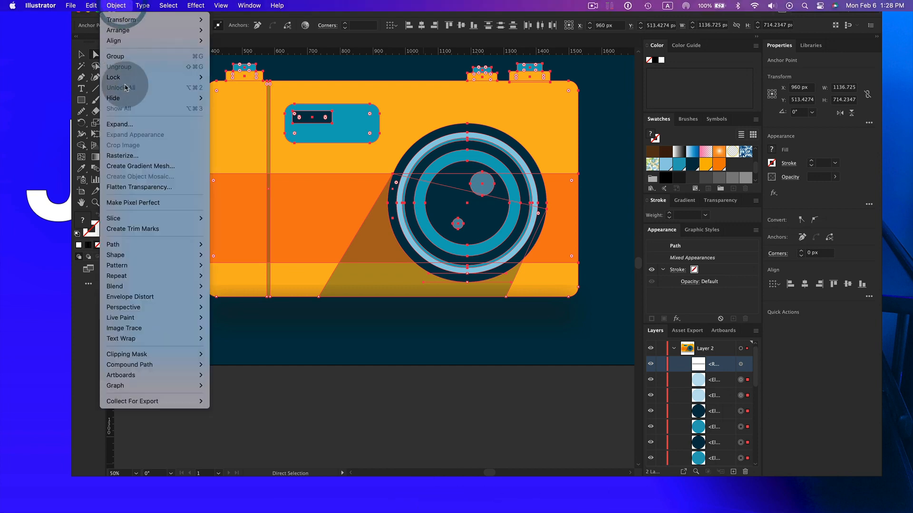
{"action": "left_click", "coordinate": [132, 59]}
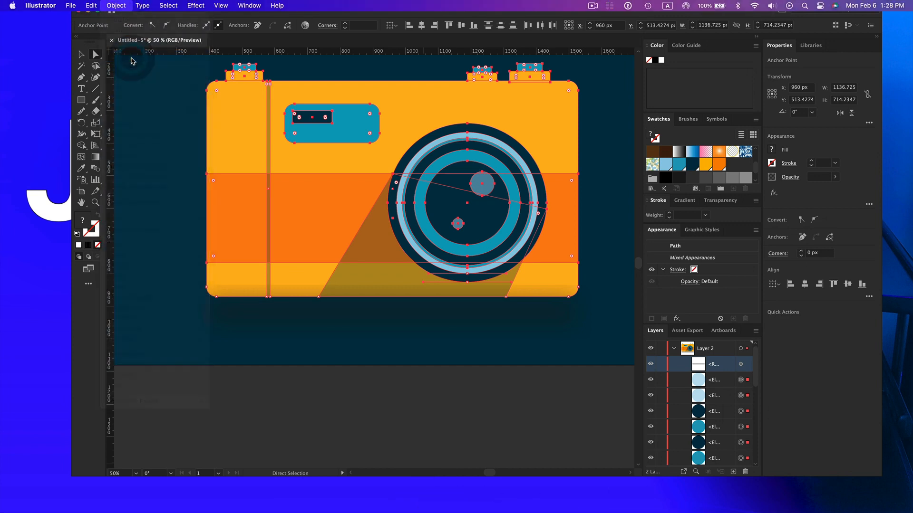
{"action": "left_click", "coordinate": [587, 175]}
Try moving the outer lens circle on its own and the whole camera group, undoing each move.
{"action": "left_click_drag", "start_coordinate": [404, 164], "coordinate": [257, 158]}
{"action": "key", "text": "super+z"}
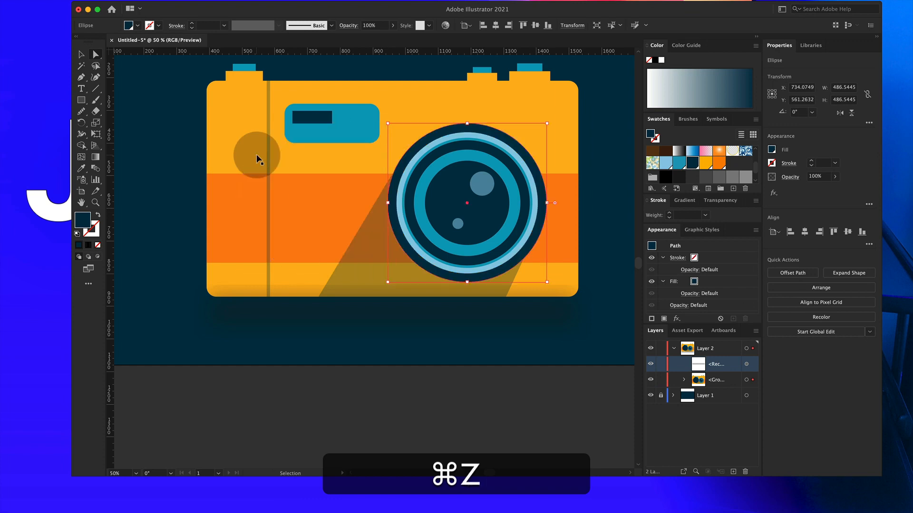
{"action": "left_click", "coordinate": [81, 55]}
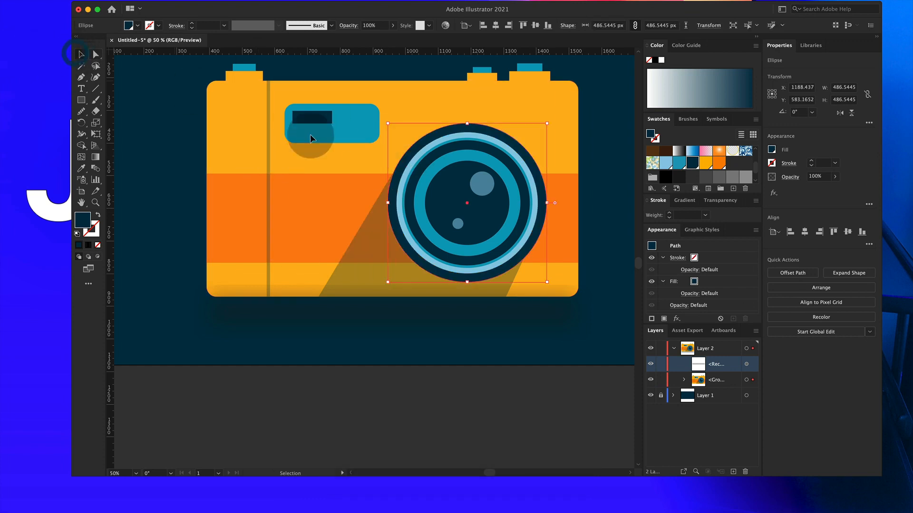
{"action": "left_click_drag", "start_coordinate": [355, 180], "coordinate": [373, 157]}
{"action": "key", "text": "super+z"}
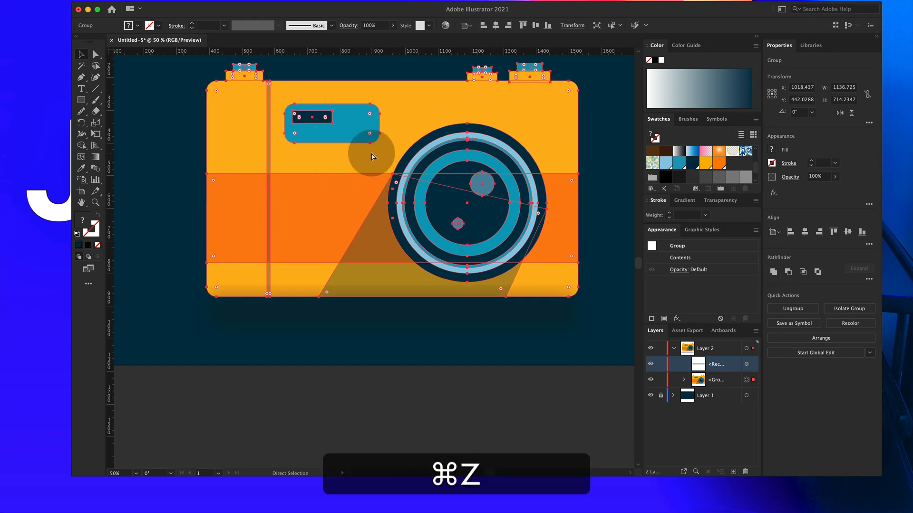
{"action": "left_click", "coordinate": [609, 170]}
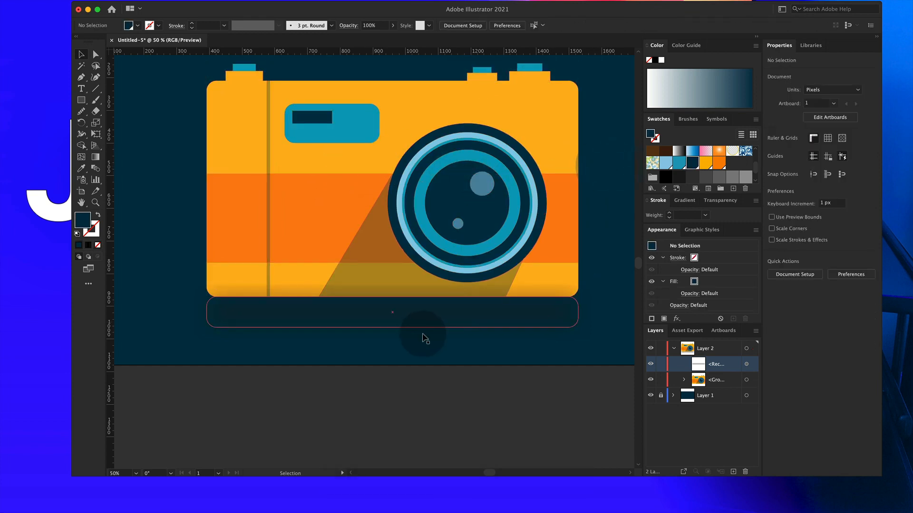
Send the blurred shadow rectangle to the back, behind the camera group.
{"action": "left_click", "coordinate": [233, 317]}
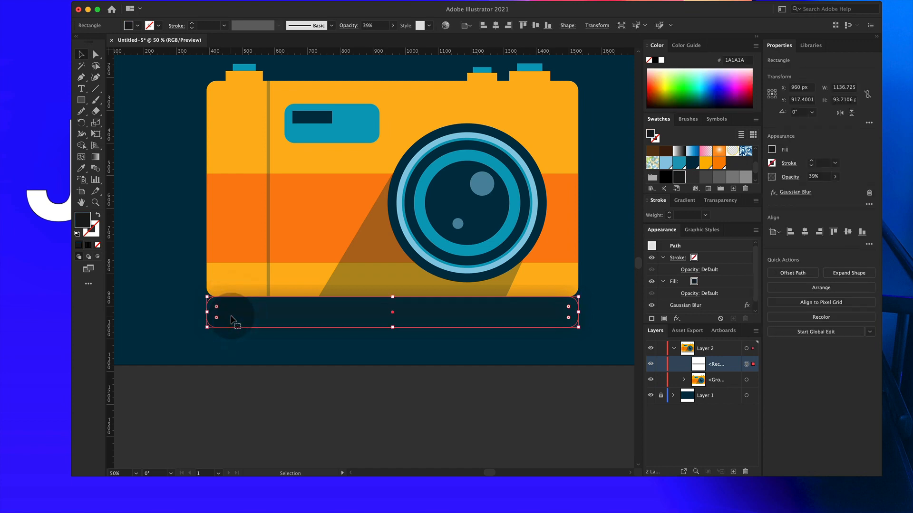
{"action": "right_click", "coordinate": [233, 319]}
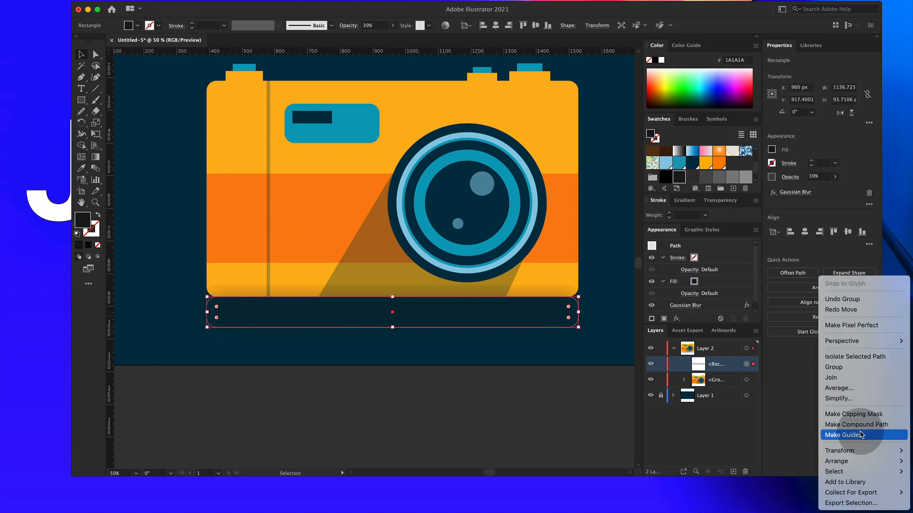
{"action": "mouse_move", "coordinate": [841, 461]}
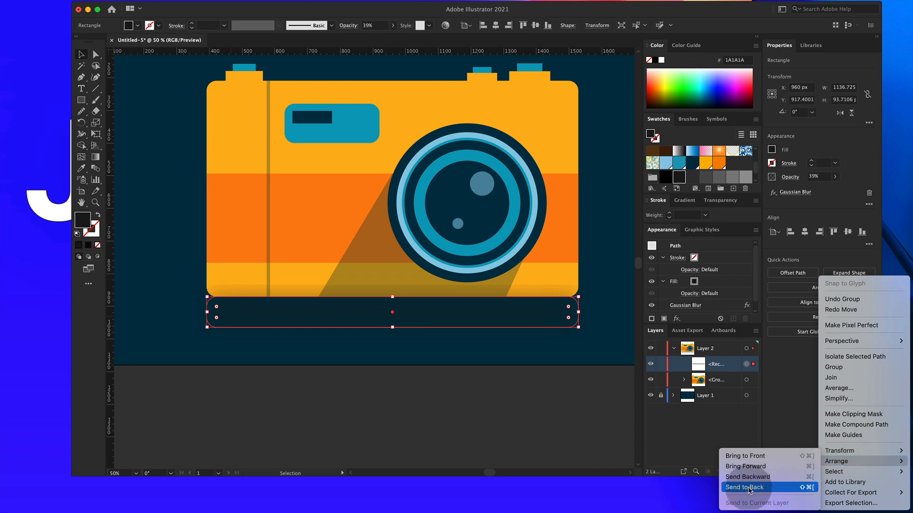
{"action": "left_click", "coordinate": [748, 489]}
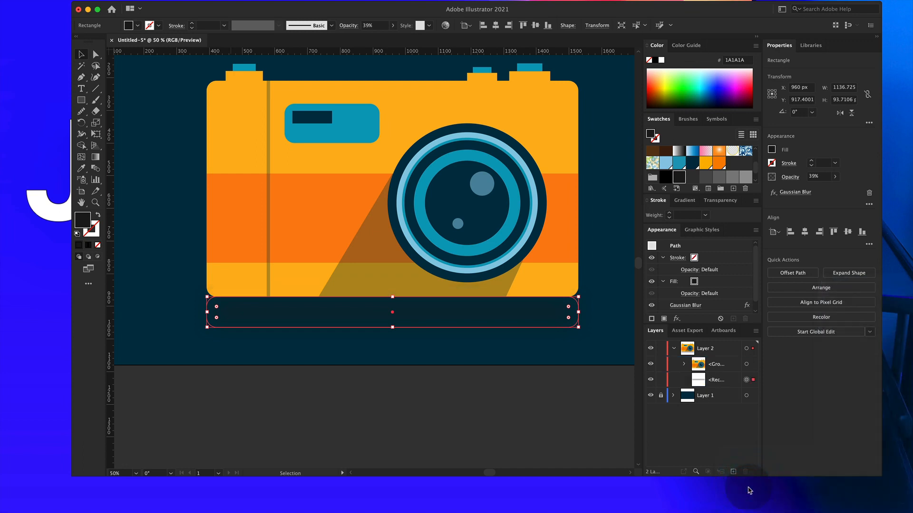
{"action": "left_click", "coordinate": [521, 391]}
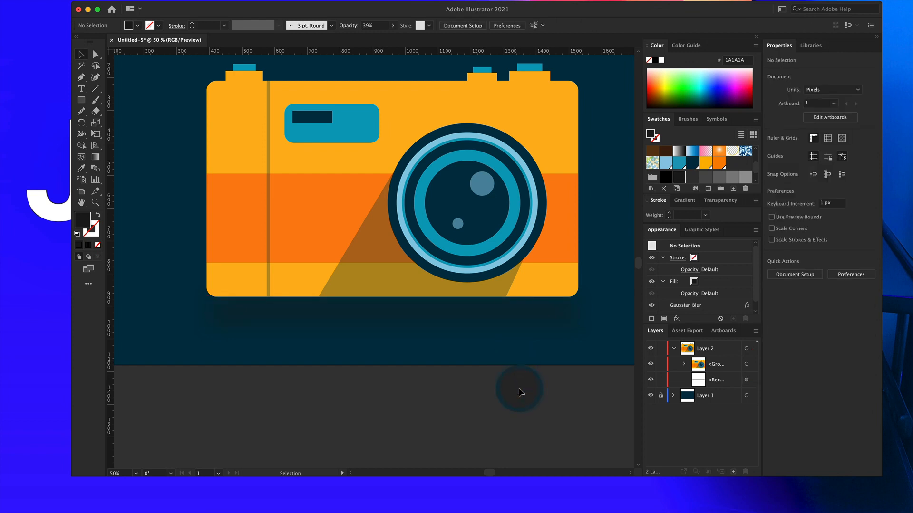
Try moving the shadow rectangle freely up beneath the camera and undo the move.
{"action": "left_click", "coordinate": [493, 330]}
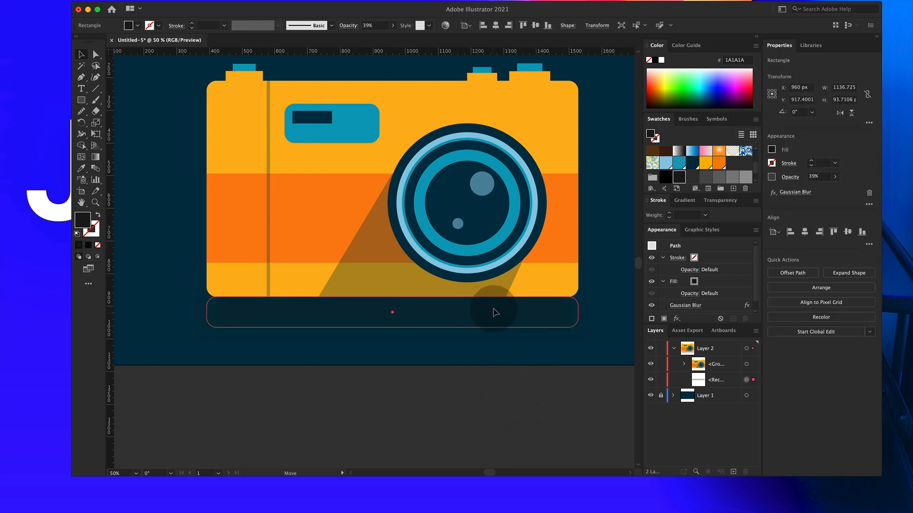
{"action": "mouse_move", "coordinate": [495, 313]}
{"action": "left_mouse_down"}
{"action": "mouse_move", "coordinate": [498, 300]}
{"action": "mouse_move", "coordinate": [514, 303]}
{"action": "mouse_move", "coordinate": [514, 316]}
{"action": "mouse_move", "coordinate": [505, 310]}
{"action": "left_mouse_up"}
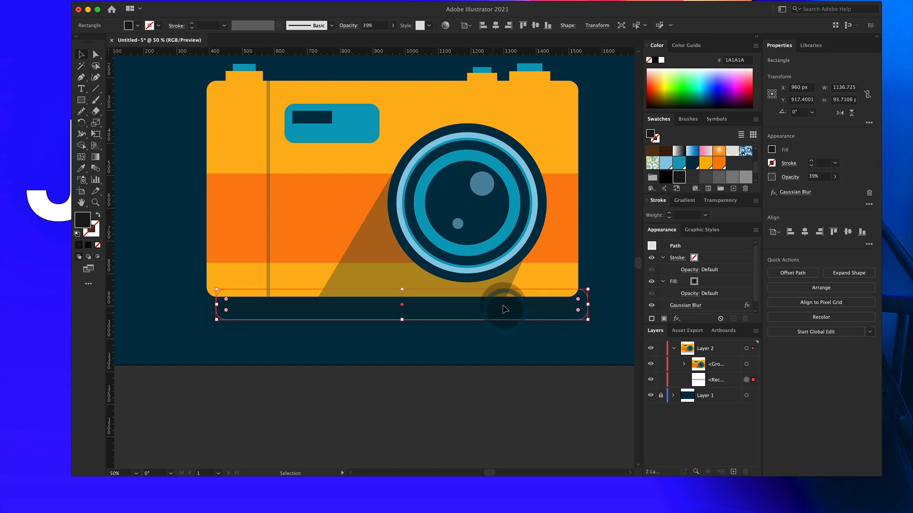
{"action": "key", "text": "super+z"}
{"action": "key", "text": "alt"}
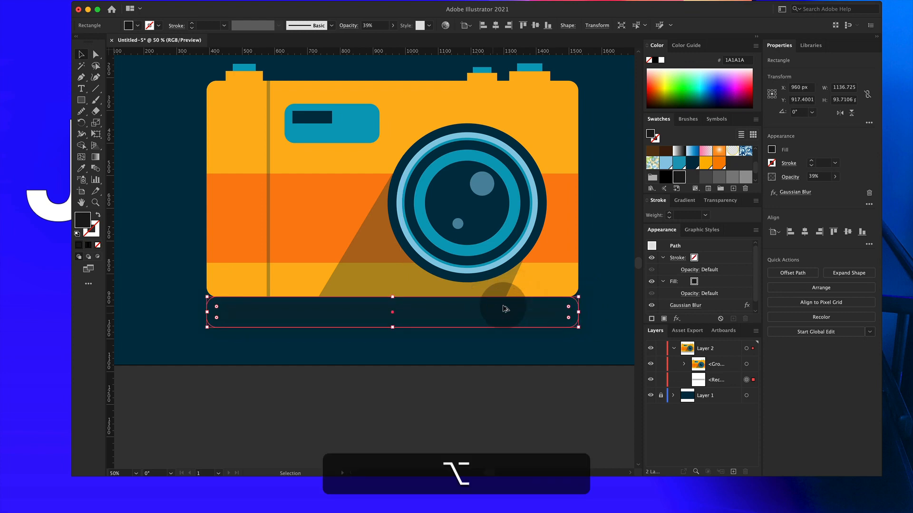
{"action": "left_click", "coordinate": [505, 320], "text": "alt+shift"}
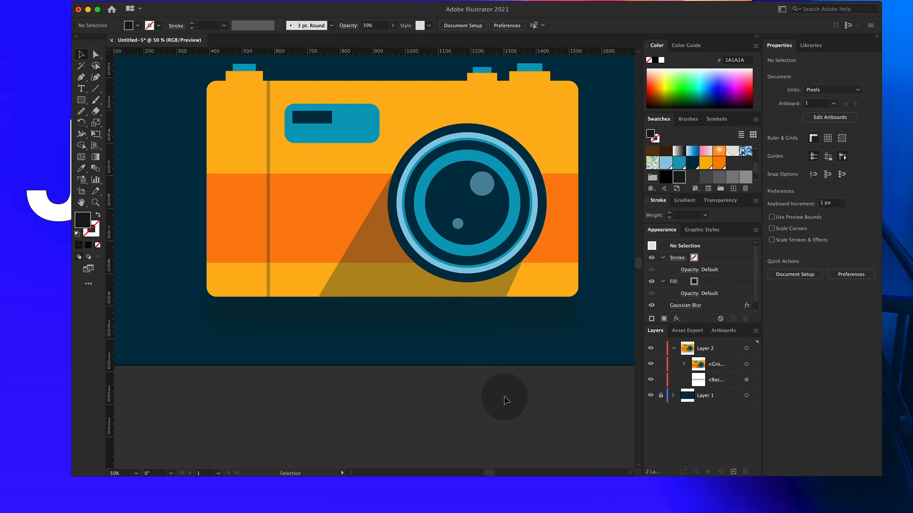
Nudge the shadow rectangle straight up to a Y position of about 873.4 px, tucking it behind the camera's lower edge.
{"action": "left_click", "coordinate": [446, 315]}
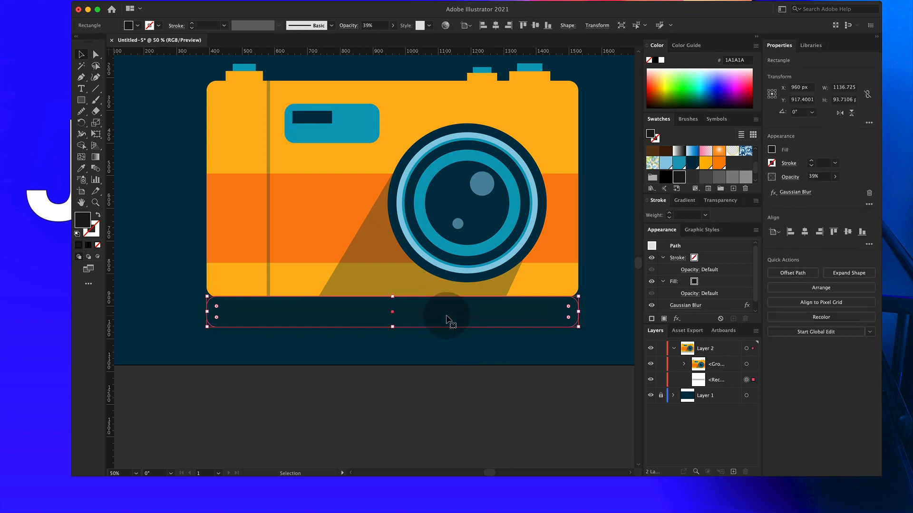
{"action": "key", "text": "Up"}
{"action": "key", "text": "Up"}
{"action": "key", "text": "Up"}
{"action": "key", "text": "Up"}
{"action": "key", "text": "Up"}
{"action": "key", "text": "Up"}
{"action": "key", "text": "Up"}
{"action": "key", "text": "Up"}
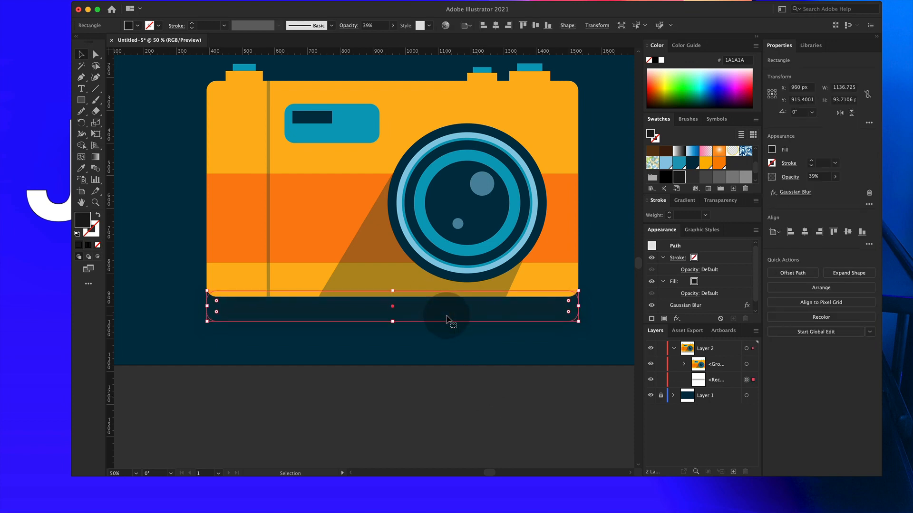
{"action": "key", "text": "Up"}
{"action": "key", "text": "Up"}
{"action": "key", "text": "Up"}
{"action": "key", "text": "Up"}
{"action": "key", "text": "Up"}
{"action": "key", "text": "Up"}
{"action": "key", "text": "Up"}
{"action": "key", "text": "Up"}
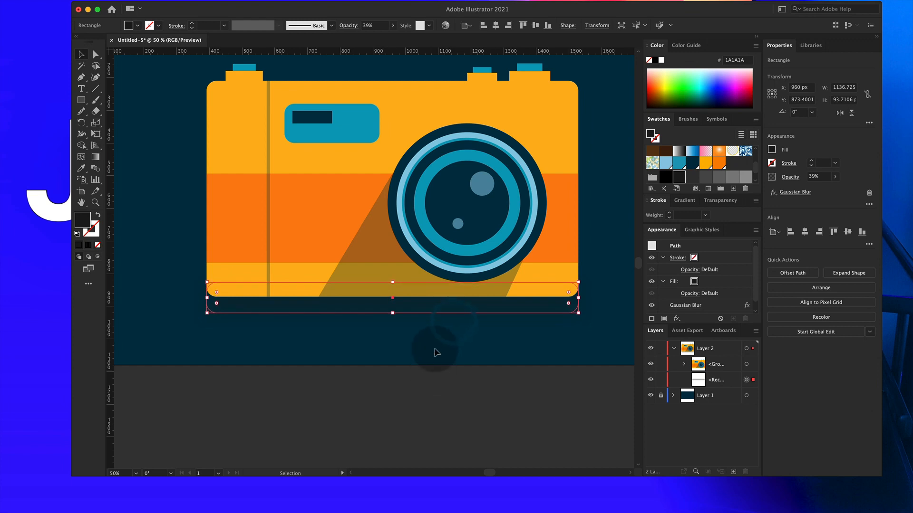
{"action": "left_click", "coordinate": [431, 346]}
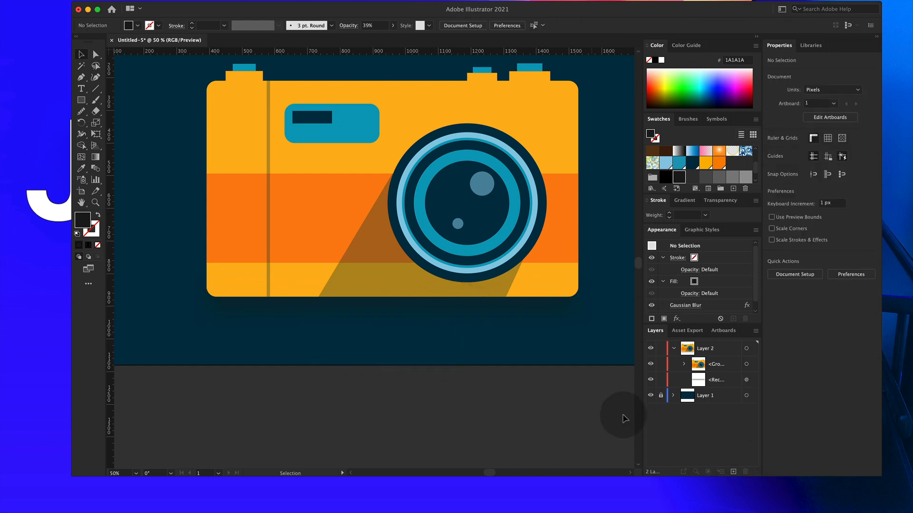
Hide the dark background layer to view the full illustration on white, and restore the background.
{"action": "left_click", "coordinate": [650, 395]}
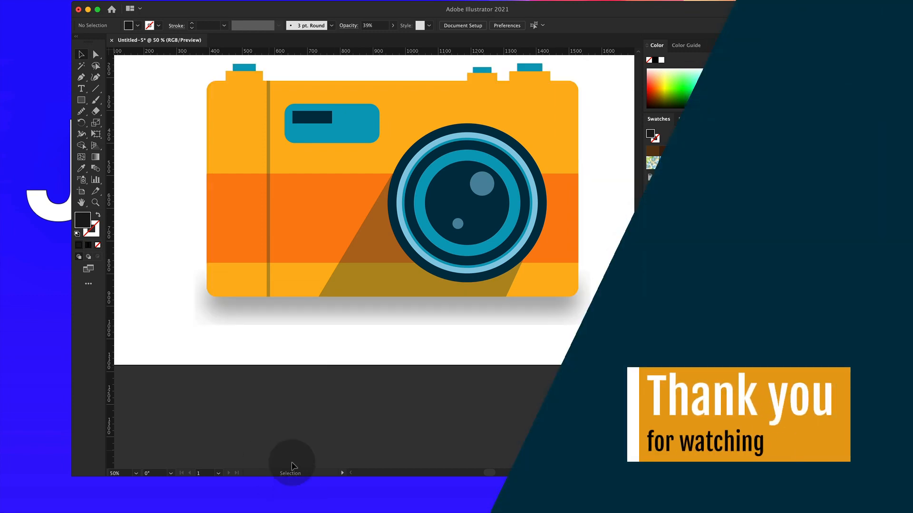
{"action": "scroll", "coordinate": [255, 399], "scroll_direction": "up", "scroll_amount": 1}
{"action": "scroll", "coordinate": [305, 334], "scroll_direction": "down", "scroll_amount": 1}
{"action": "scroll", "coordinate": [304, 334], "scroll_direction": "down", "scroll_amount": 1}
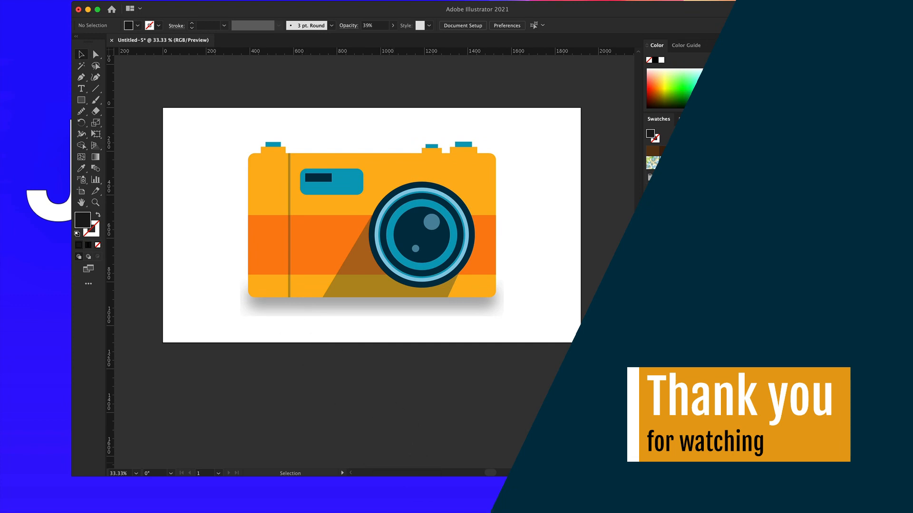
{"action": "key", "text": "super+z"}
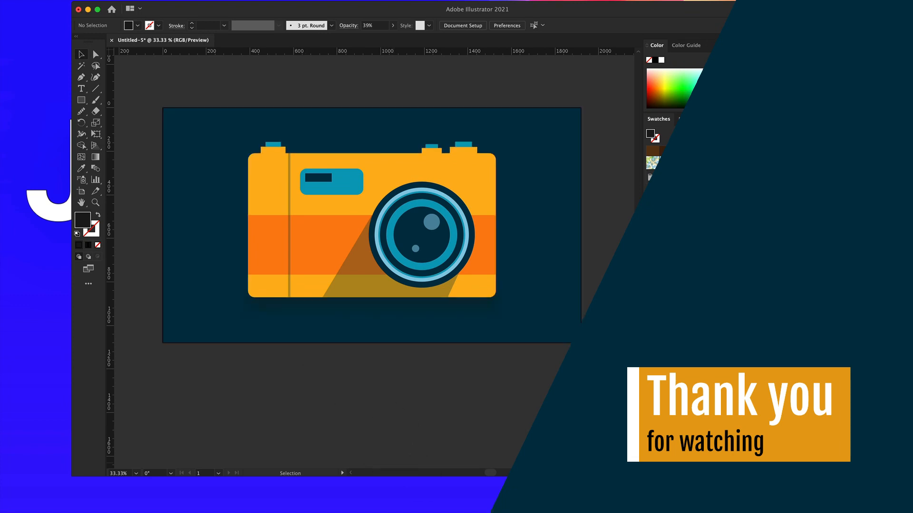